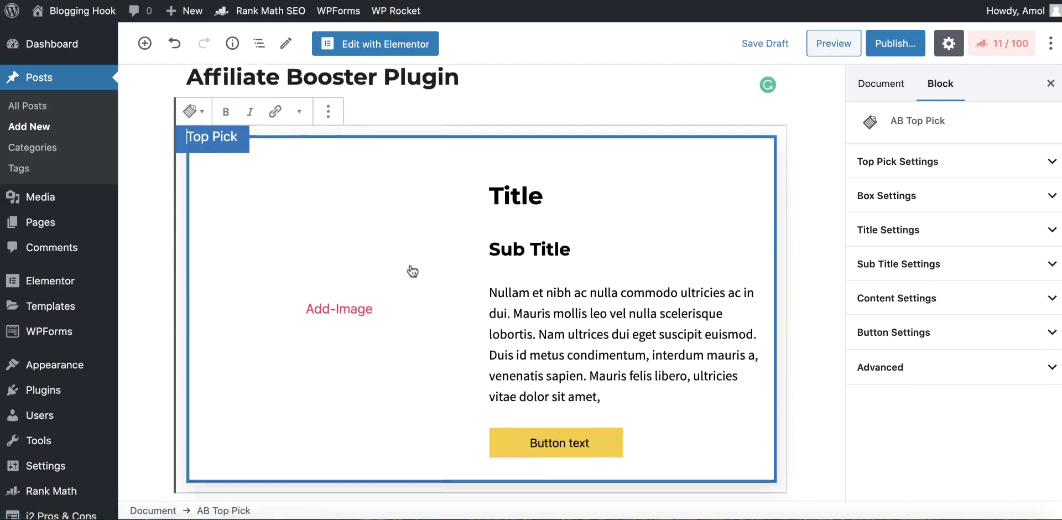
# Step: Insert the first red baby stroller picture from the media library as the top pick box's image
pyautogui.click(337, 282)
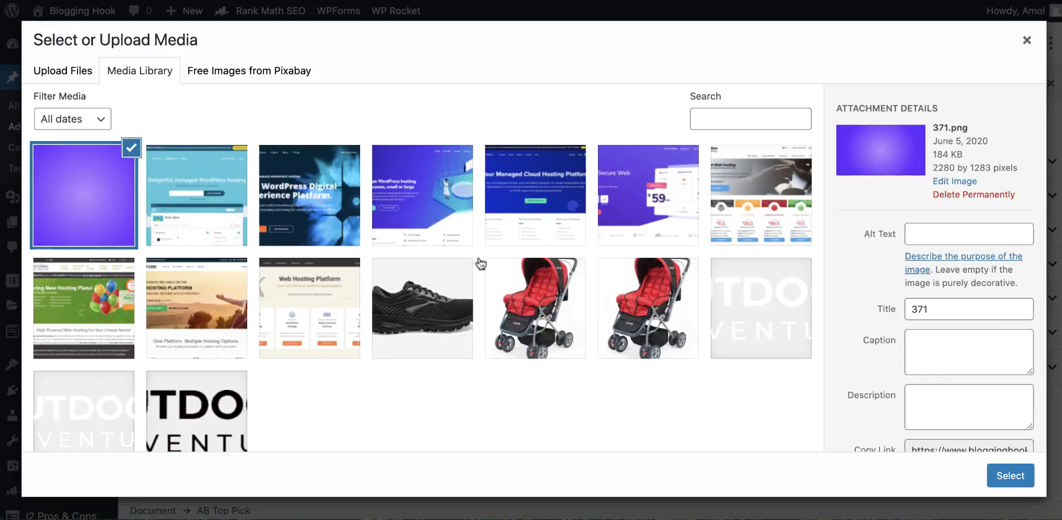
pyautogui.click(546, 319)
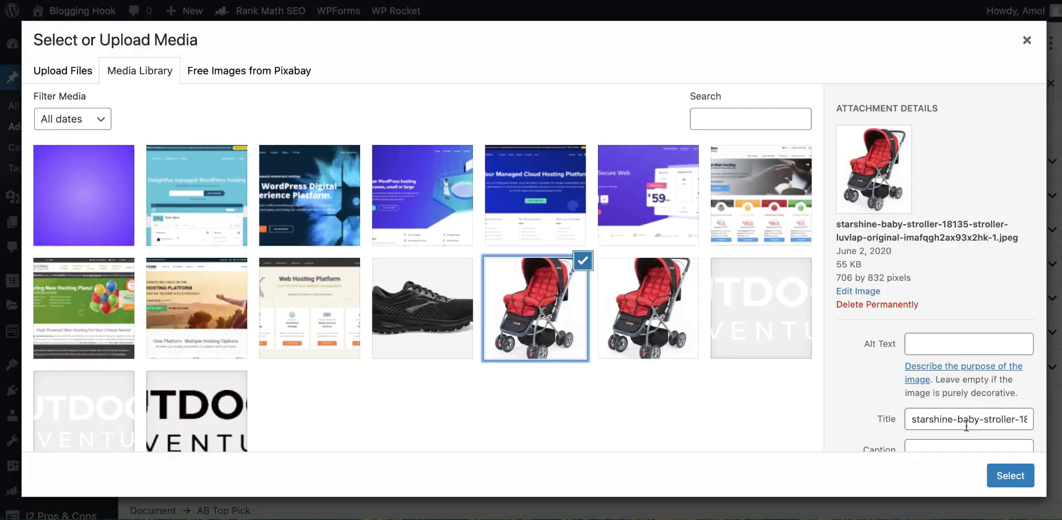
pyautogui.click(1008, 476)
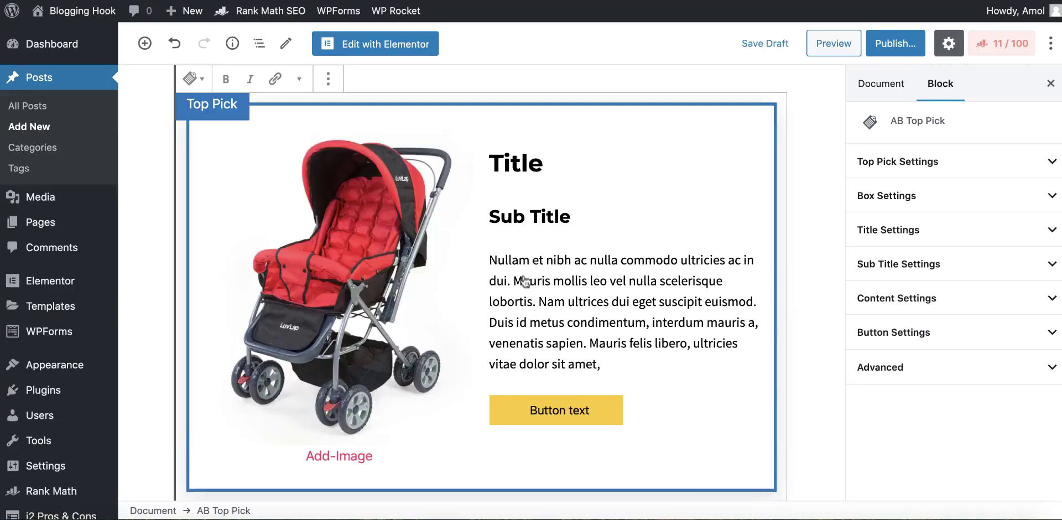
# Step: Change the box's title to "This is my Title" and its subtitle to "This is my Sub Title"
pyautogui.scroll(2, 307, 219)
pyautogui.scroll(-4, 472, 238)
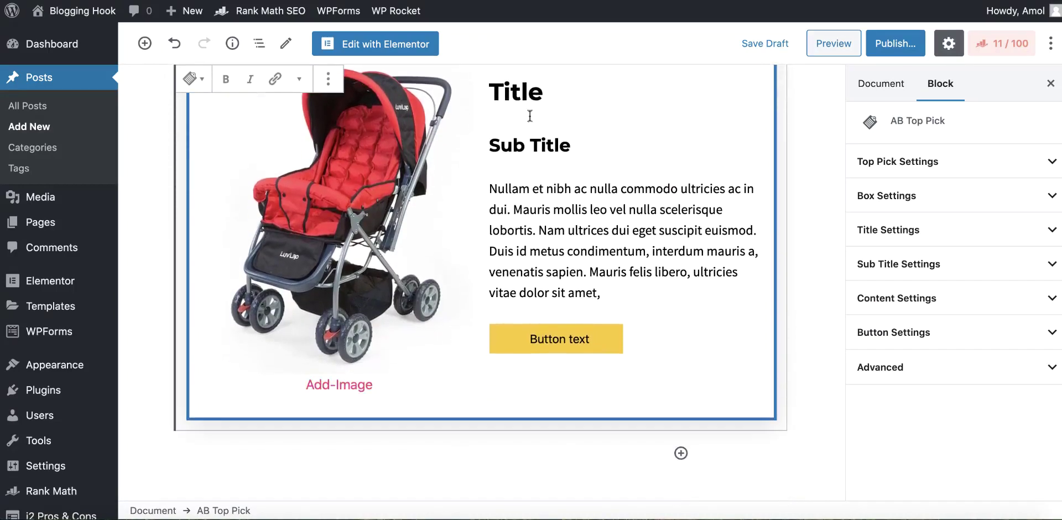
pyautogui.scroll(3, 513, 106)
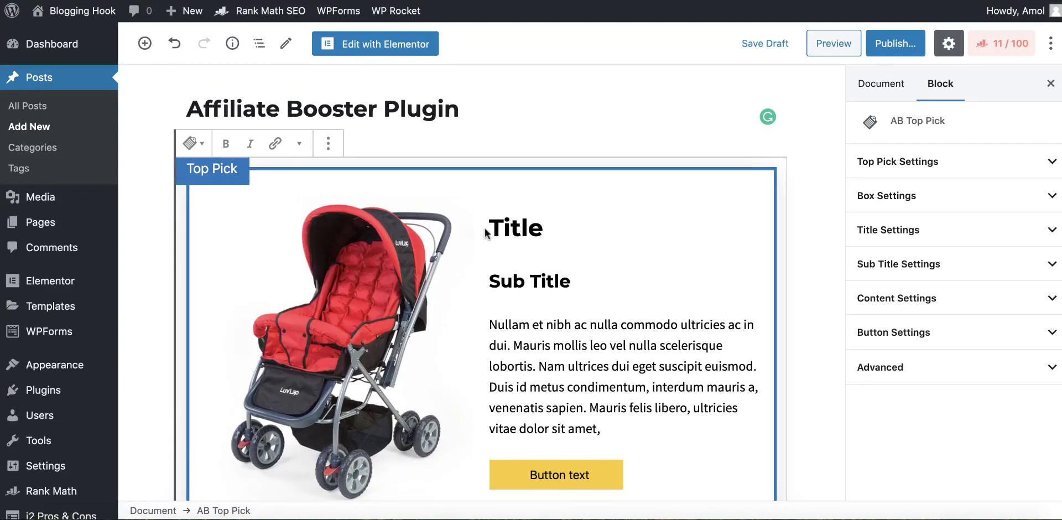
pyautogui.click(491, 224)
pyautogui.write('This is my')
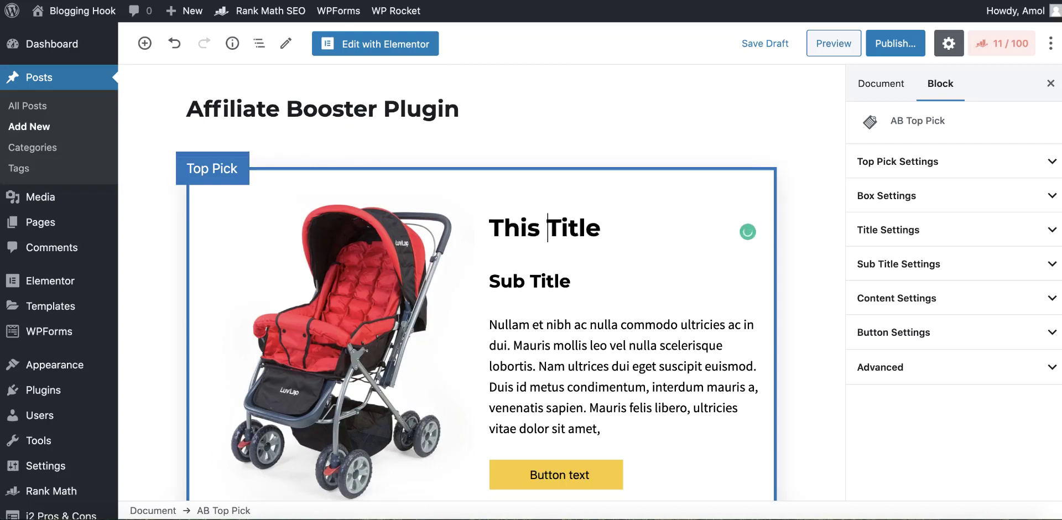
pyautogui.click(491, 282)
pyautogui.write('This is my')
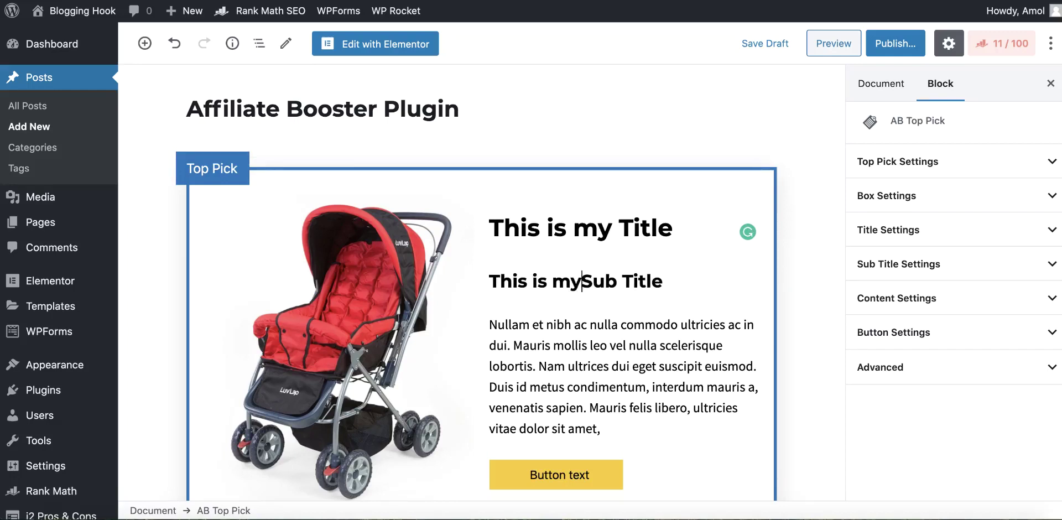
# Step: Split the description into three paragraphs, with blank lines before "Nam ultrices" and "Mauris felis libero"
pyautogui.click(540, 366)
pyautogui.press('Return')
pyautogui.press('Return')
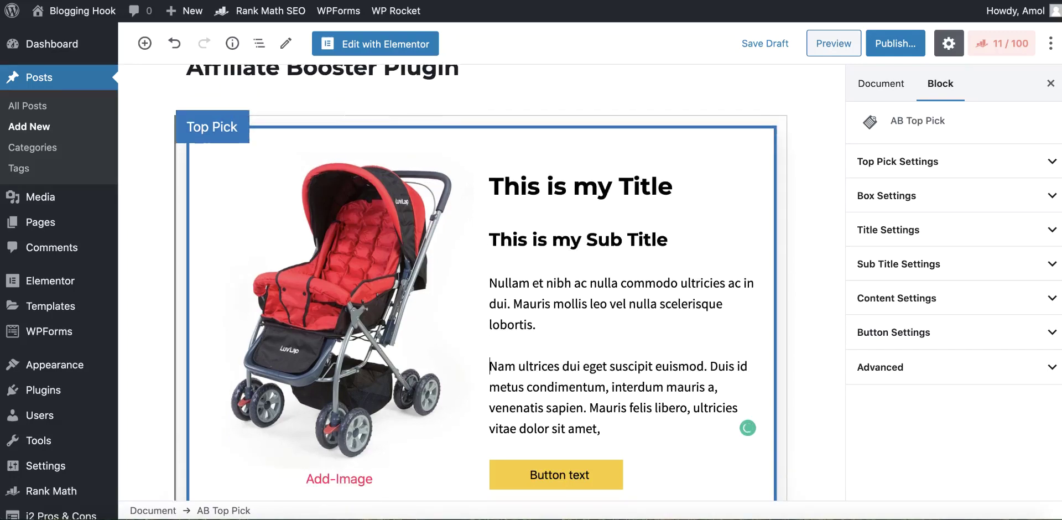
pyautogui.click(589, 408)
pyautogui.press('Return')
pyautogui.press('Return')
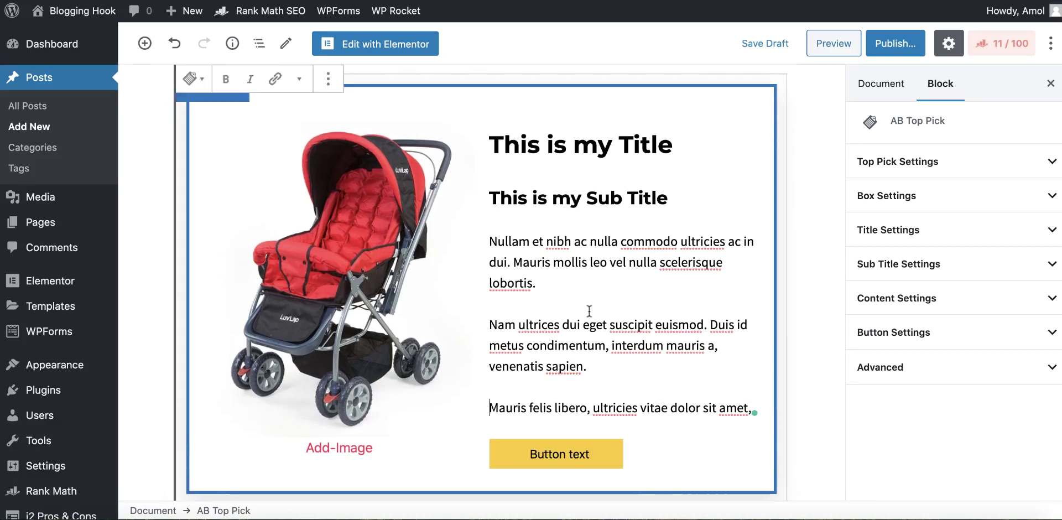
# Step: Set the Top Pick label's background colour to the preset red
pyautogui.scroll(3, 589, 343)
pyautogui.scroll(-5, 647, 307)
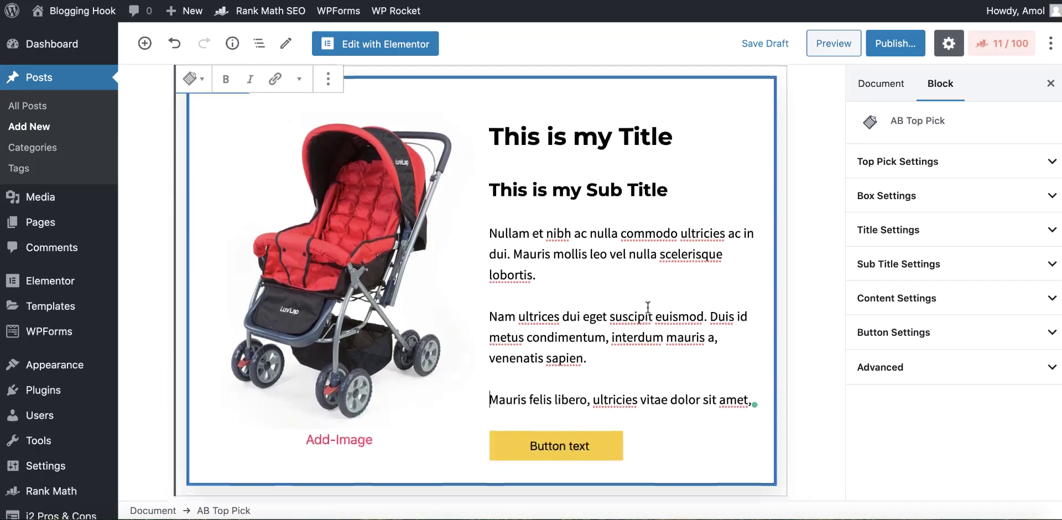
pyautogui.scroll(2, 648, 307)
pyautogui.scroll(3, 495, 188)
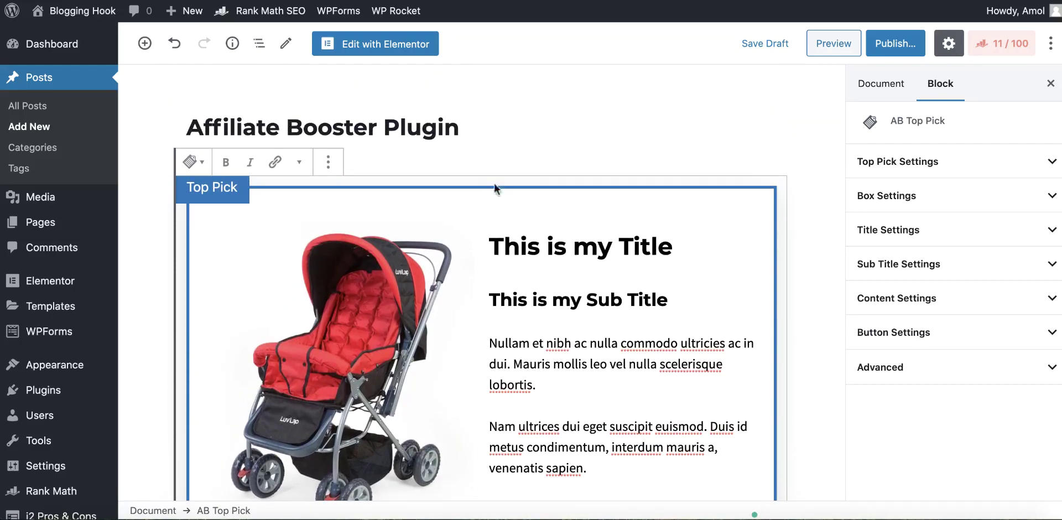
pyautogui.click(947, 169)
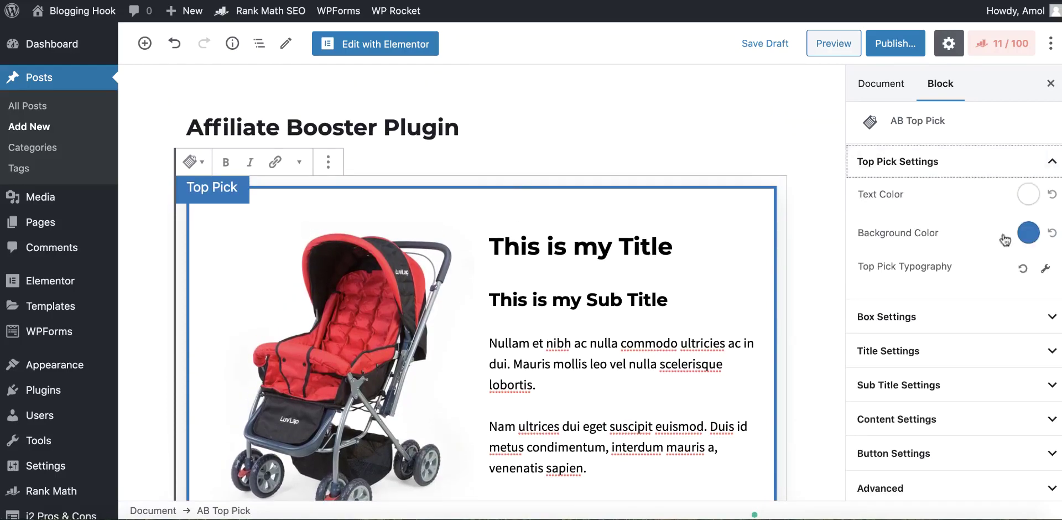
pyautogui.click(1029, 239)
pyautogui.click(990, 447)
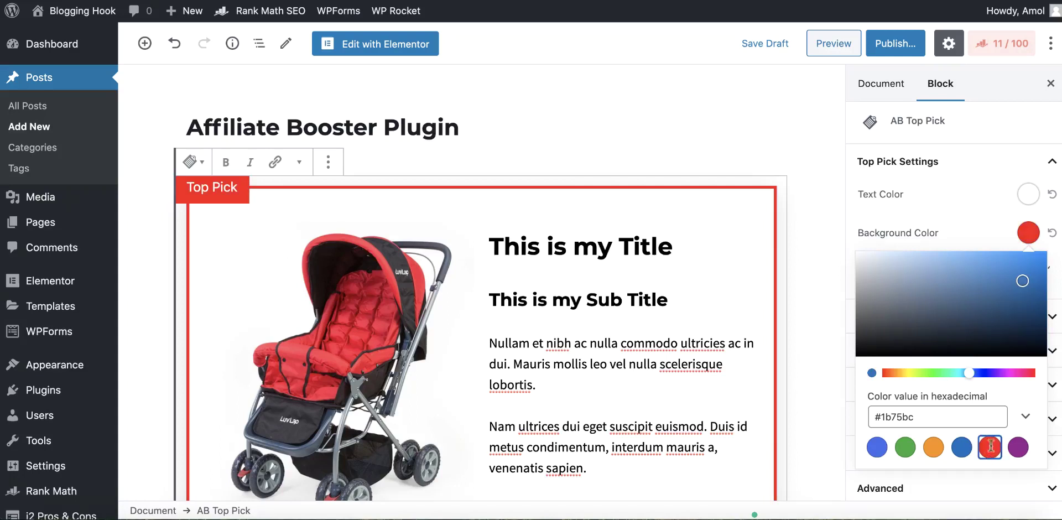
# Step: Replace the "Top Pick" label text with "This is our top picked product"
pyautogui.click(226, 189)
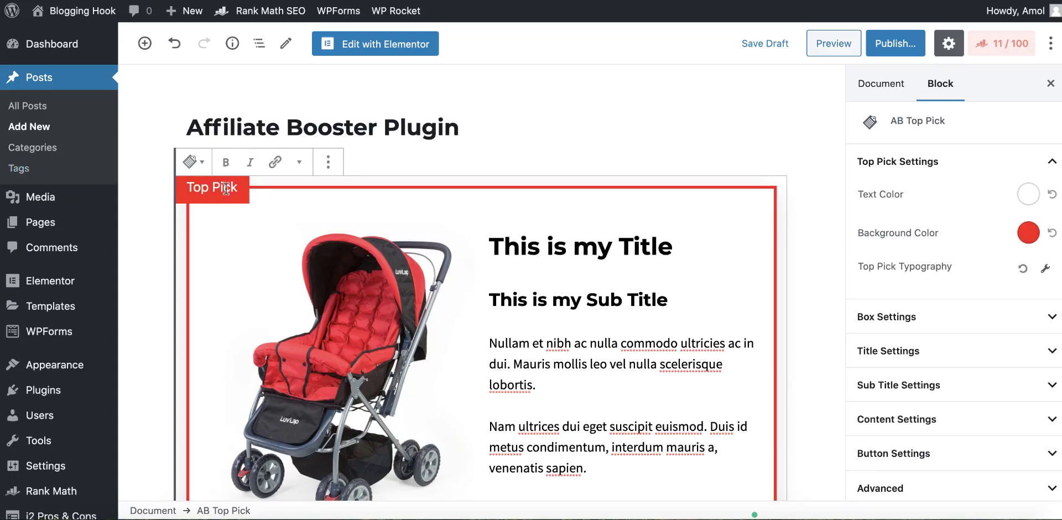
pyautogui.hotkey('ctrl', 'a')
pyautogui.write('This is')
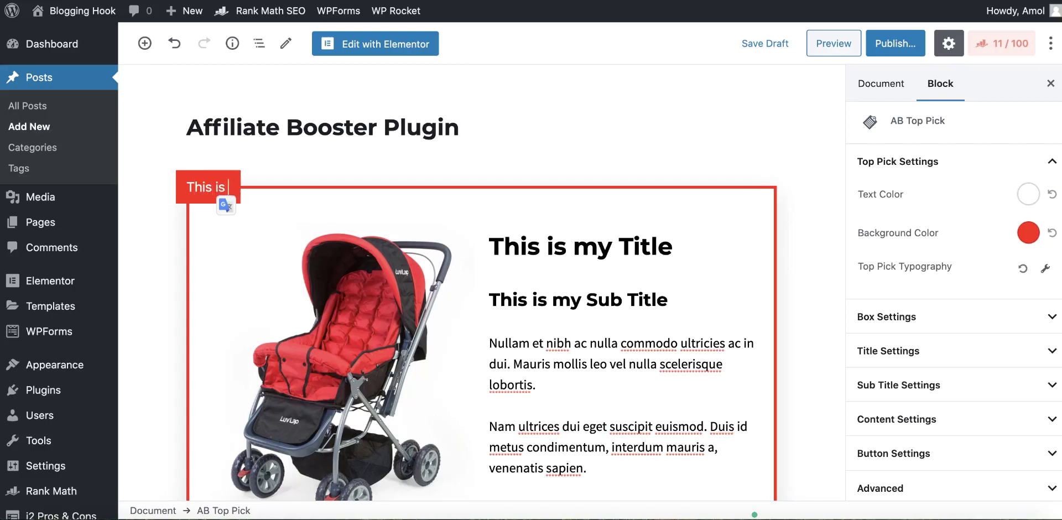
pyautogui.write(' our top picke')
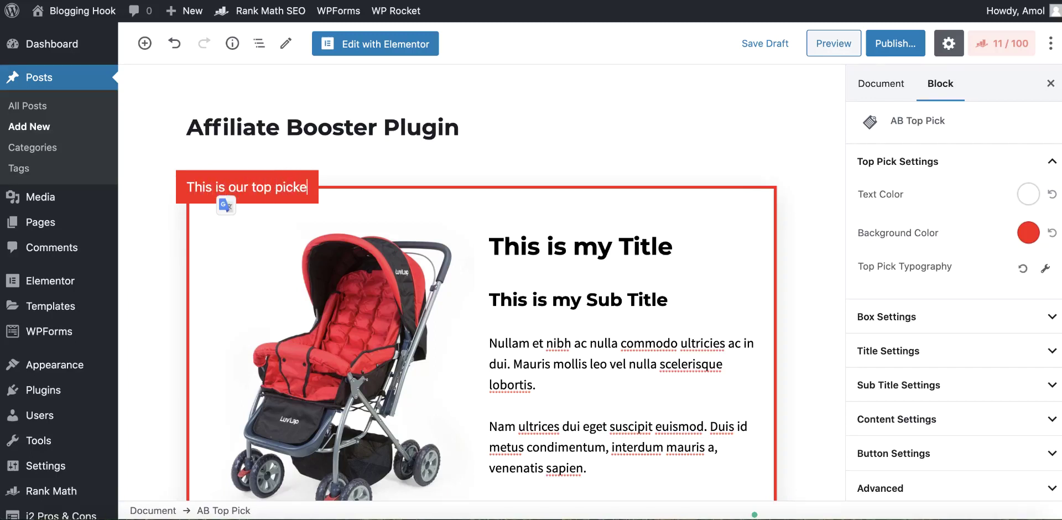
pyautogui.write('d product')
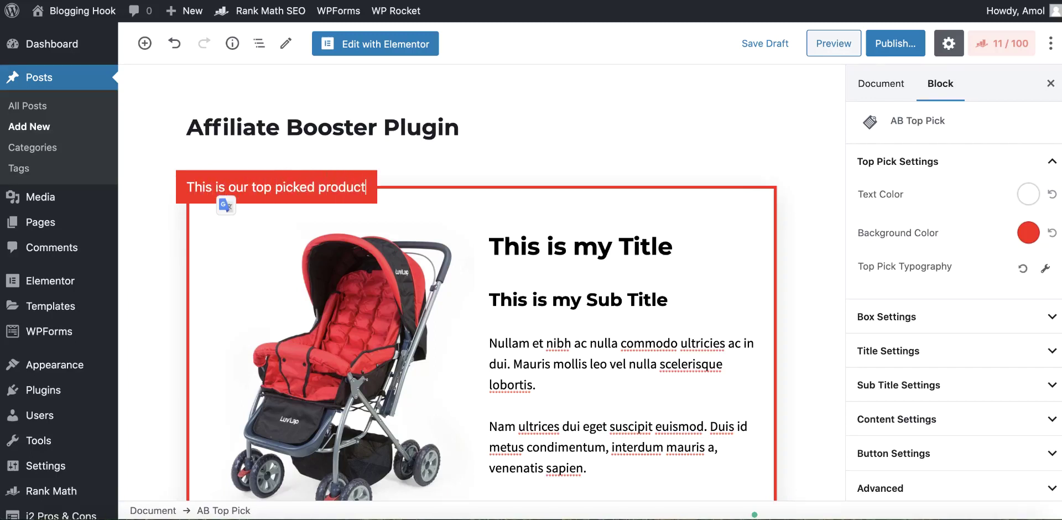
# Step: Reselect the AB Top Pick block and set its box width to 90 %
pyautogui.click(803, 240)
pyautogui.scroll(-3, 803, 241)
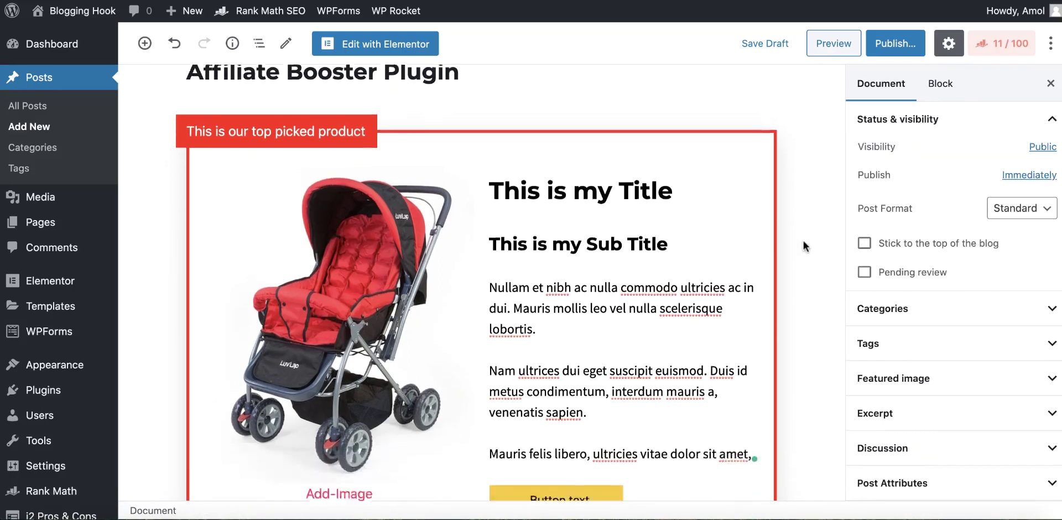
pyautogui.click(753, 142)
pyautogui.scroll(3, 761, 144)
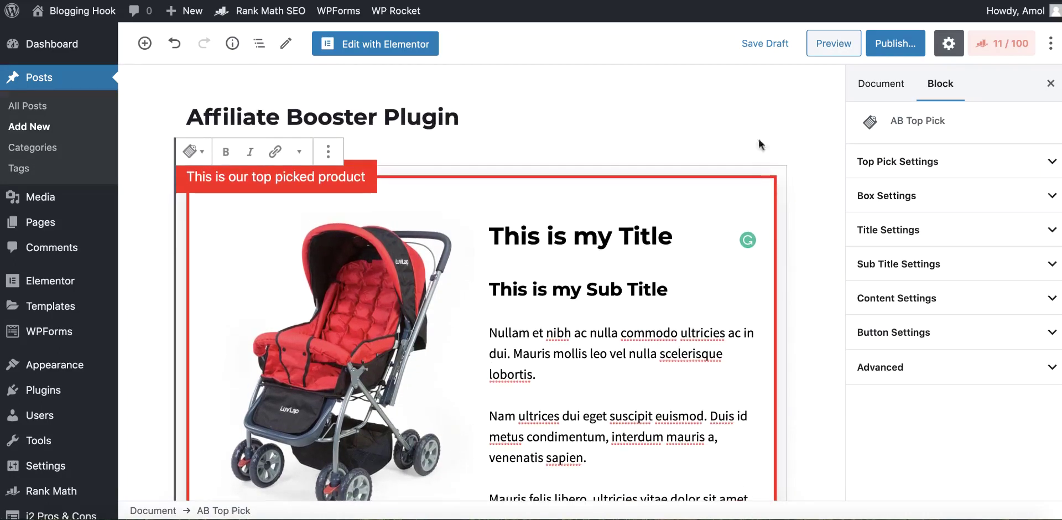
pyautogui.click(903, 161)
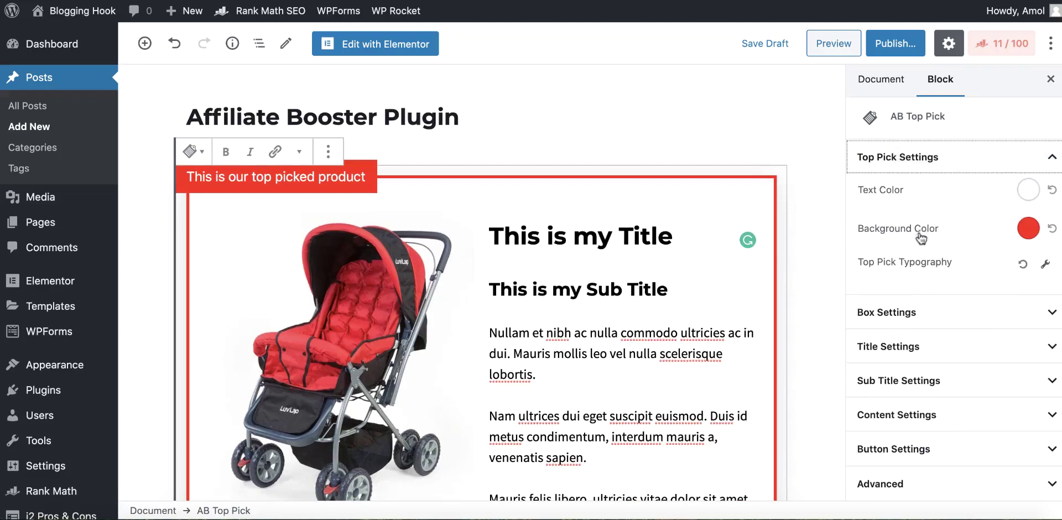
pyautogui.click(940, 307)
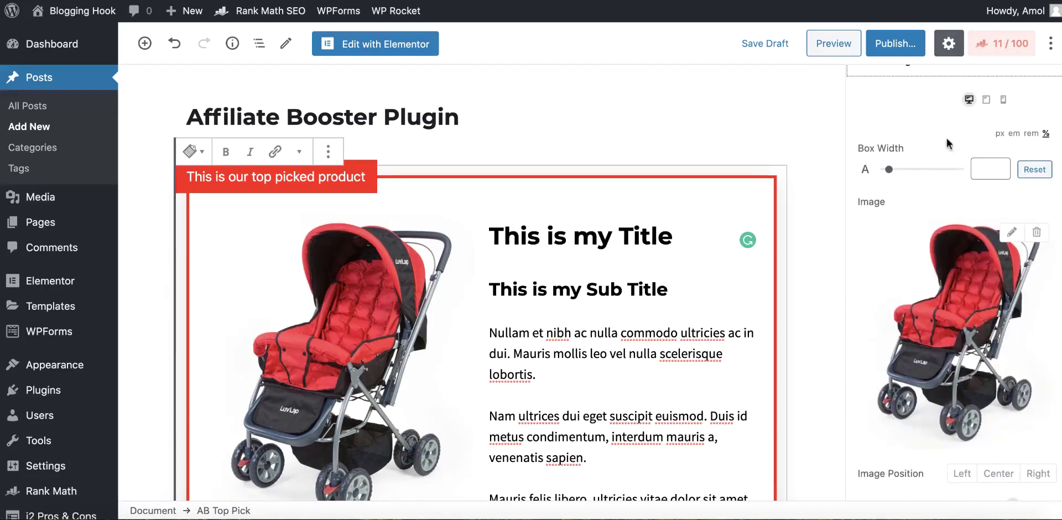
pyautogui.moveTo(888, 171); pyautogui.dragTo(895, 174)
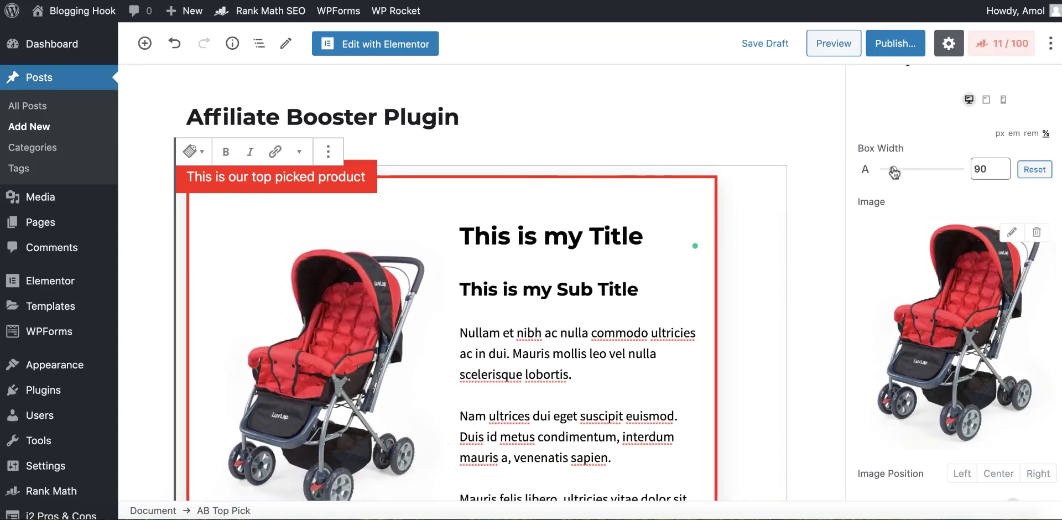
# Step: Switch the box width unit to pixels, try a width of 500 px and set it to 700 px
pyautogui.click(1000, 134)
pyautogui.click(981, 170)
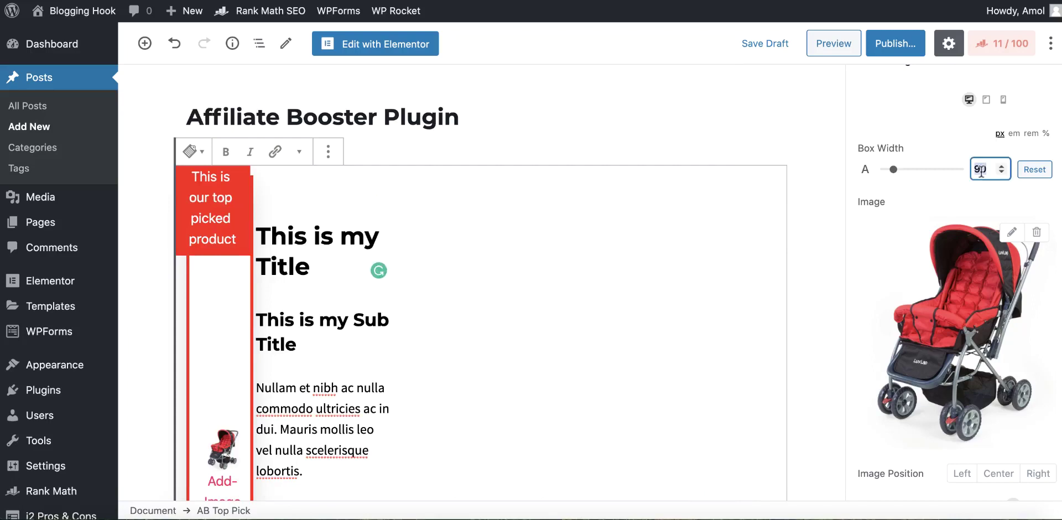
pyautogui.write('500')
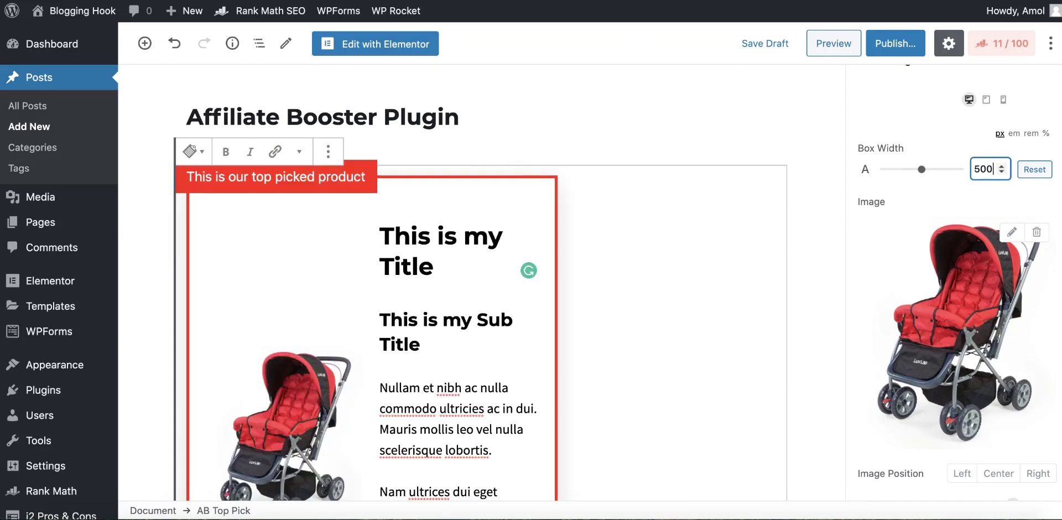
pyautogui.hotkey('ctrl', 'a')
pyautogui.write('700')
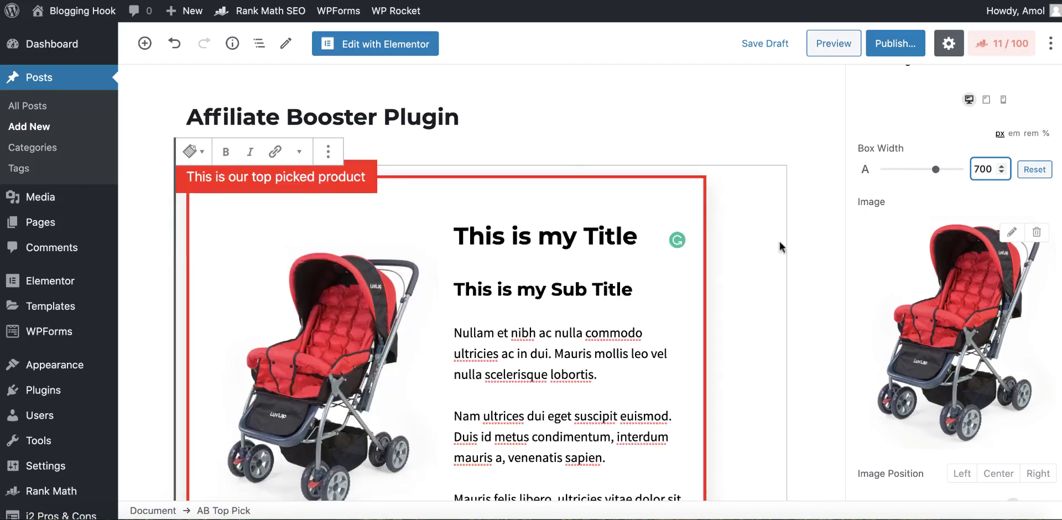
pyautogui.scroll(-5, 777, 244)
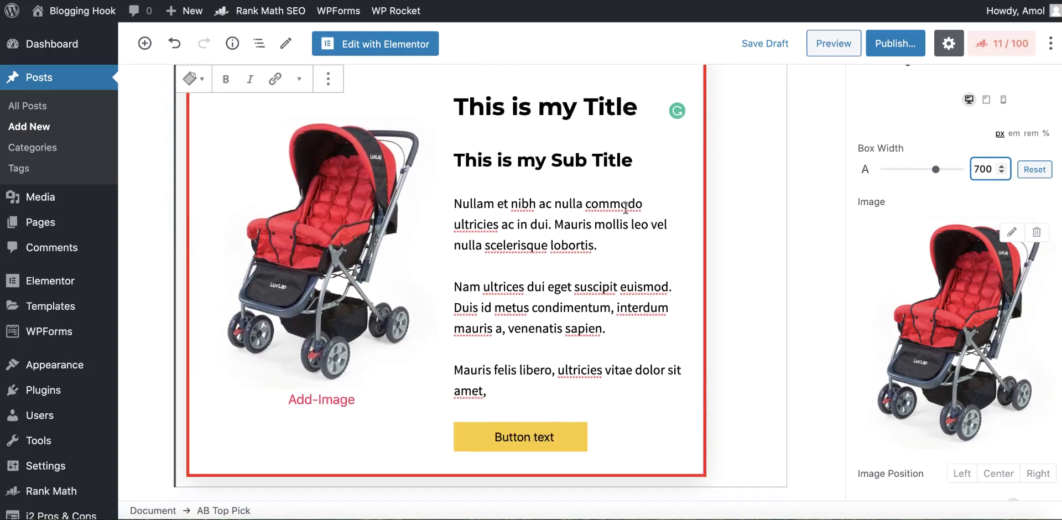
pyautogui.scroll(4, 867, 203)
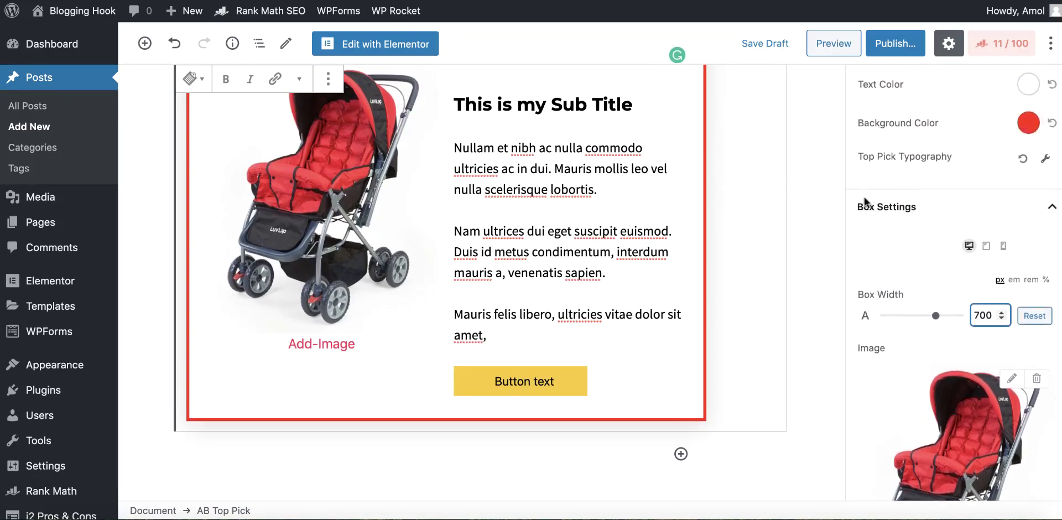
pyautogui.click(904, 261)
pyautogui.scroll(5, 575, 257)
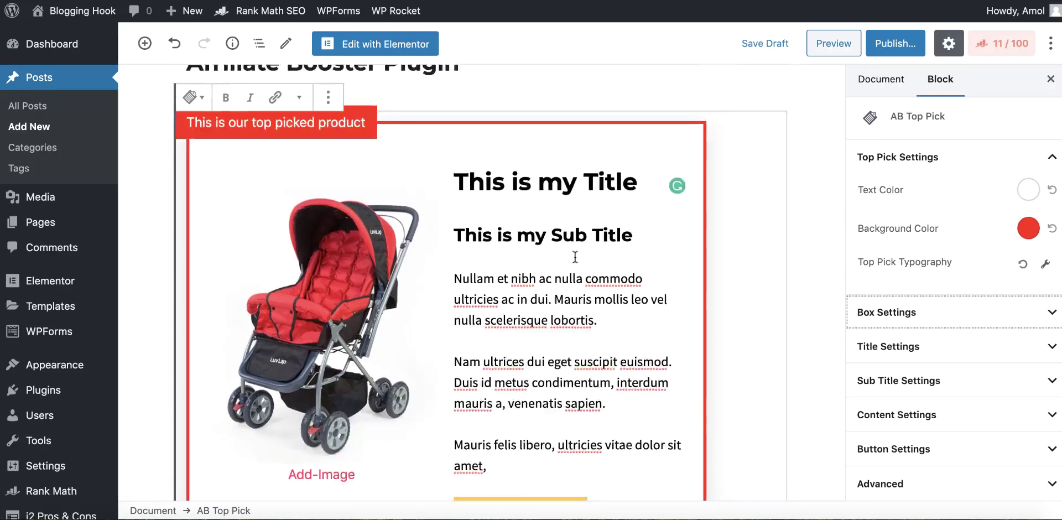
# Step: Open the button settings of the AB Top Pick block
pyautogui.scroll(-4, 575, 257)
pyautogui.scroll(-3, 575, 258)
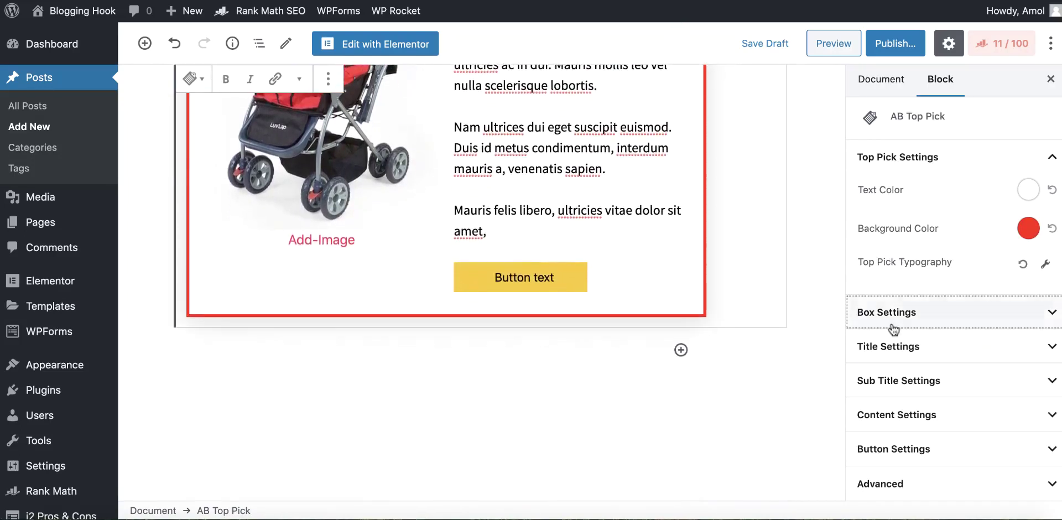
pyautogui.scroll(1, 953, 131)
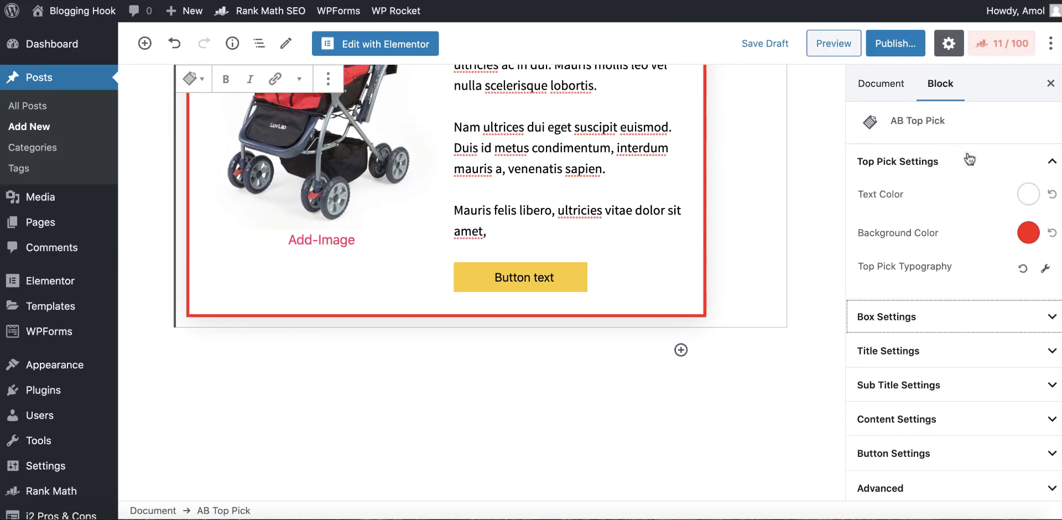
pyautogui.scroll(-3, 969, 159)
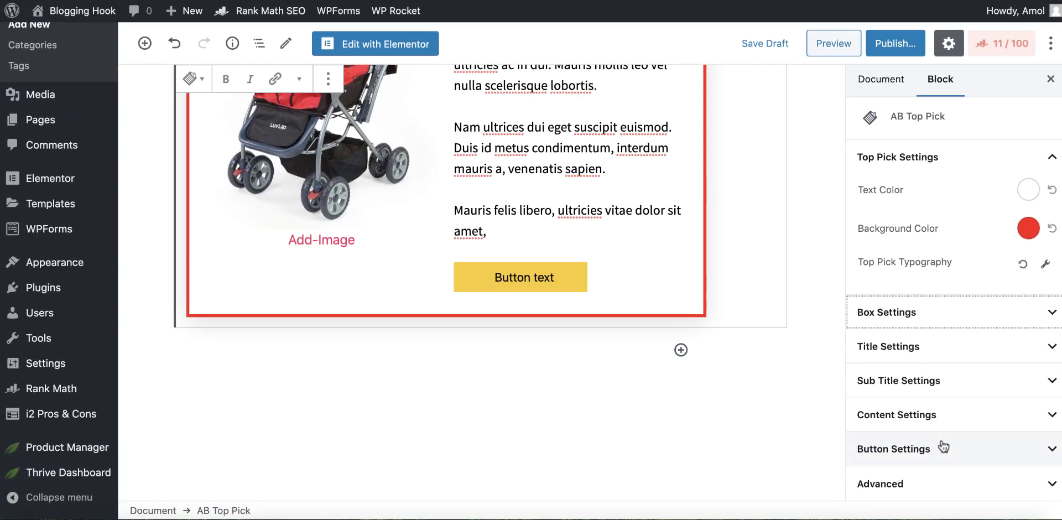
pyautogui.click(943, 447)
pyautogui.scroll(-7, 940, 310)
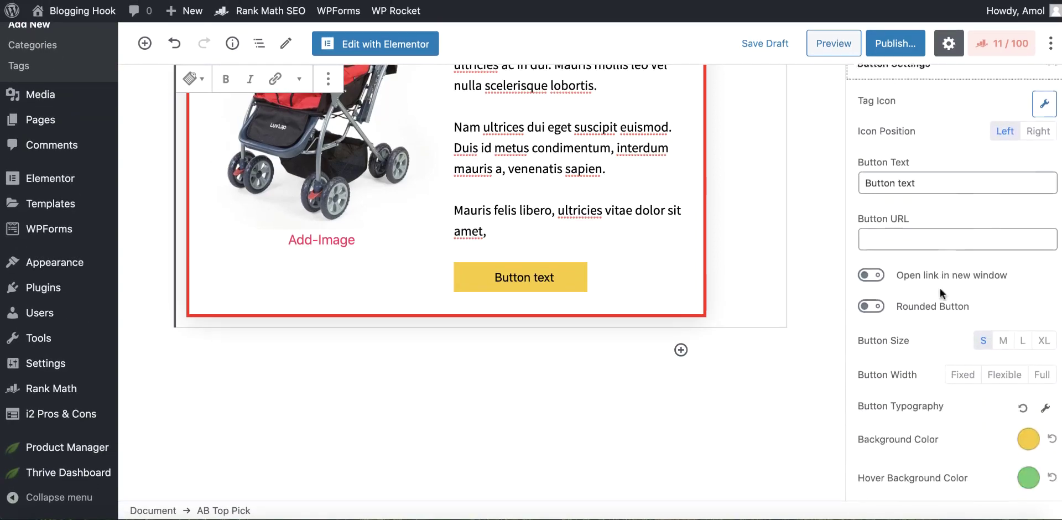
# Step: Try the button sizes M, L and XL, and return the button to size S
pyautogui.click(1003, 337)
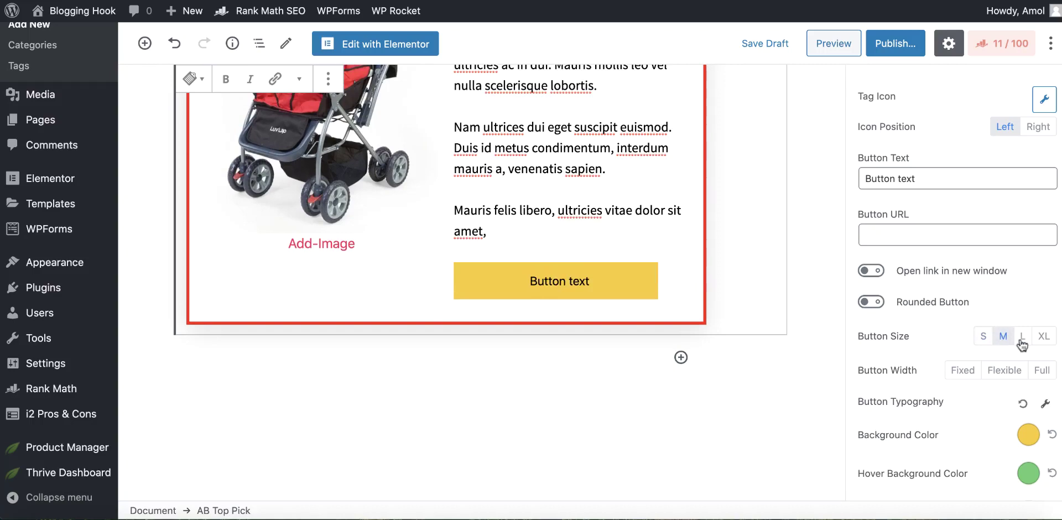
pyautogui.click(1022, 337)
pyautogui.click(1042, 343)
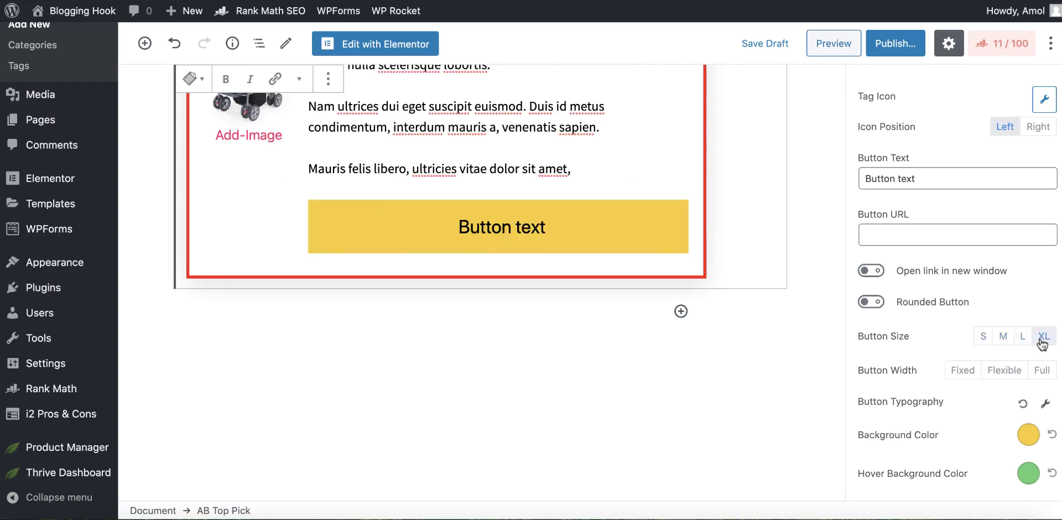
pyautogui.click(984, 338)
pyautogui.scroll(2, 757, 293)
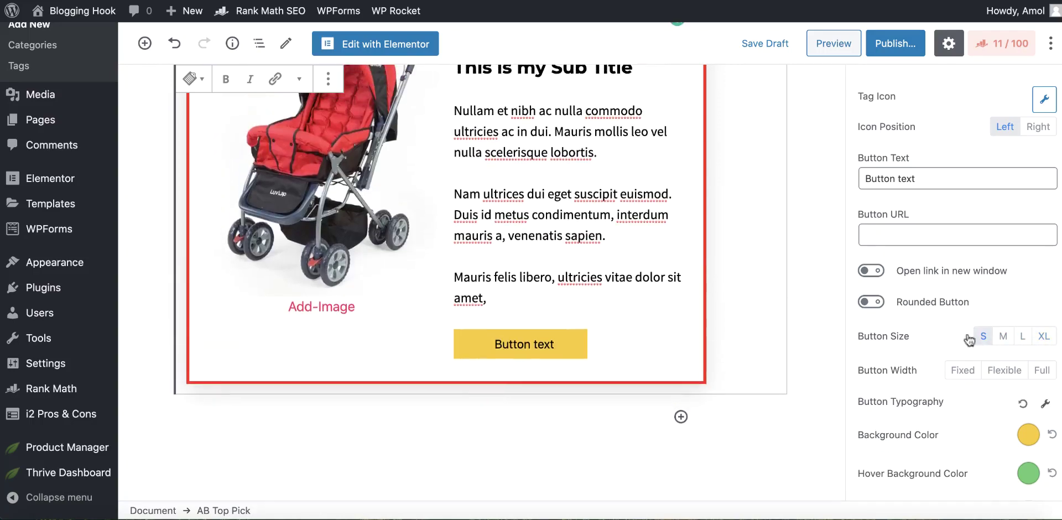
# Step: Set the button size of the AB Top Pick block to M
pyautogui.click(1002, 343)
pyautogui.scroll(-3, 977, 404)
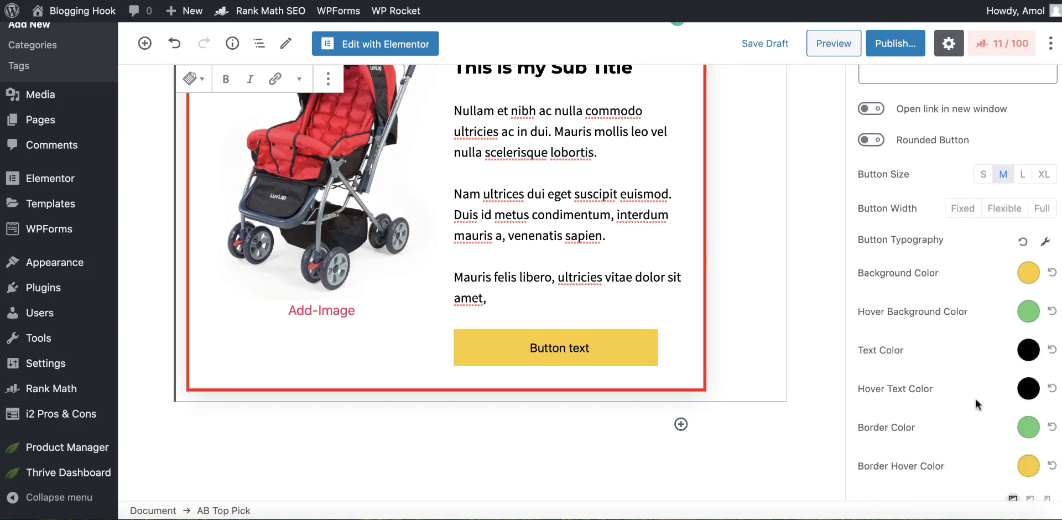
pyautogui.scroll(-1, 976, 403)
pyautogui.scroll(4, 773, 251)
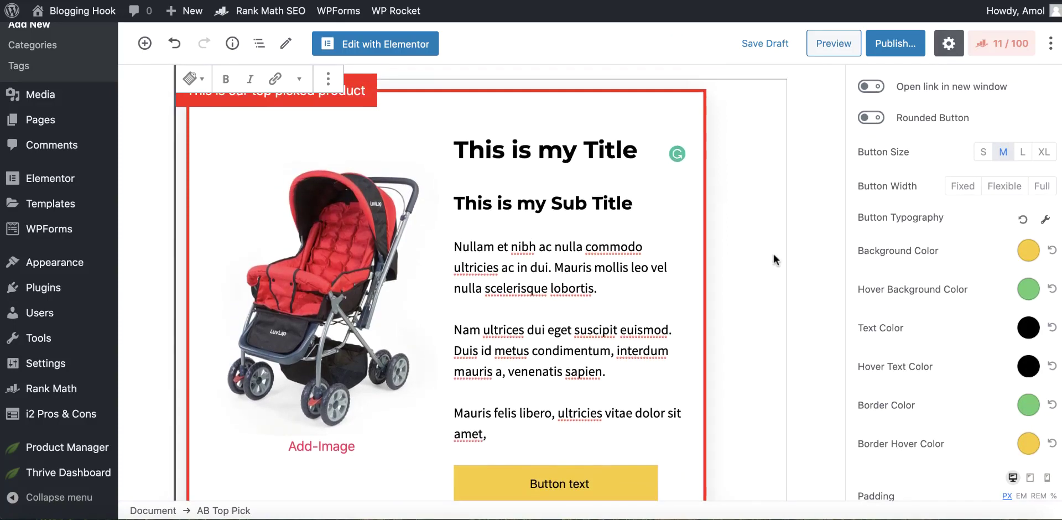
pyautogui.scroll(9, 918, 188)
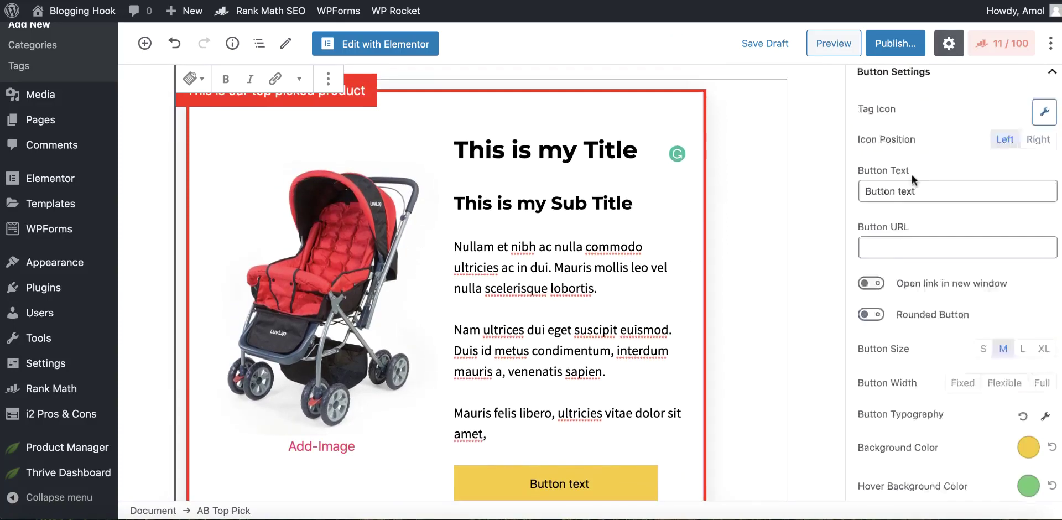
# Step: In the box settings, try the image positions Right and Center, and set the image position to Left
pyautogui.click(918, 191)
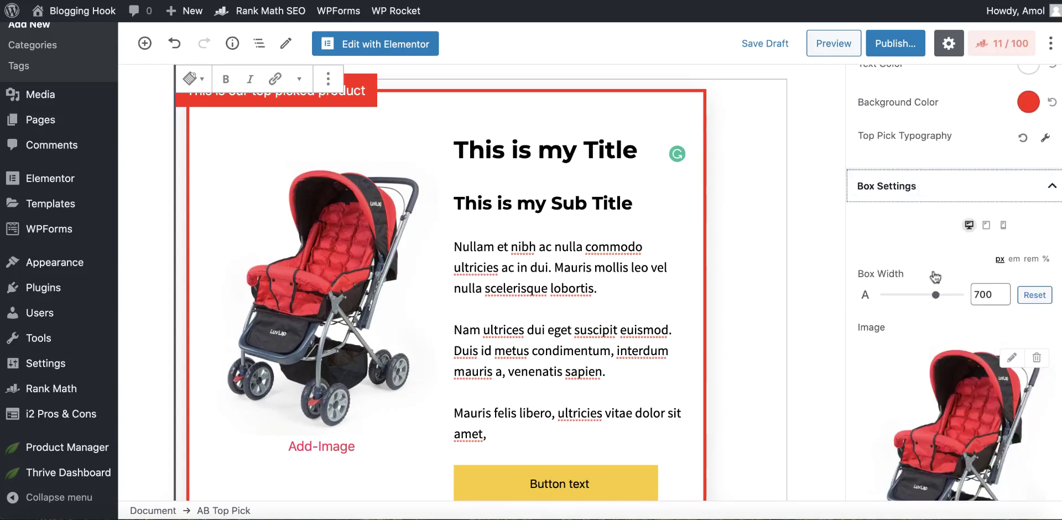
pyautogui.scroll(-8, 935, 279)
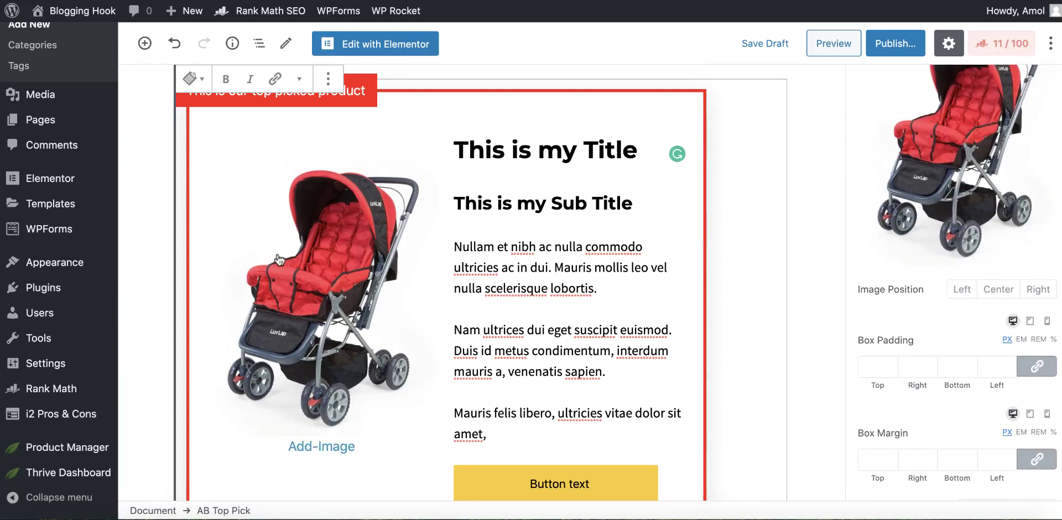
pyautogui.click(1033, 291)
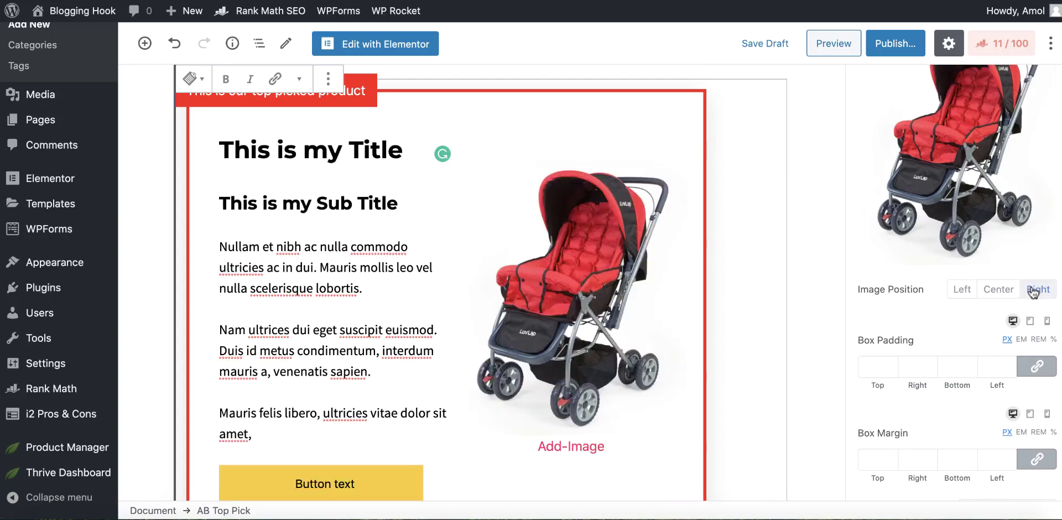
pyautogui.scroll(-3, 809, 285)
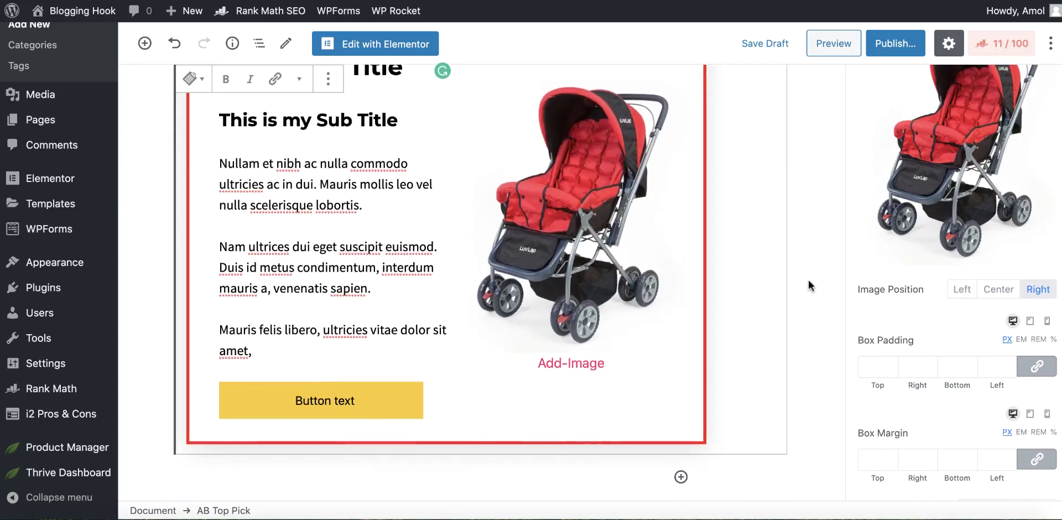
pyautogui.click(1015, 292)
pyautogui.scroll(-5, 593, 296)
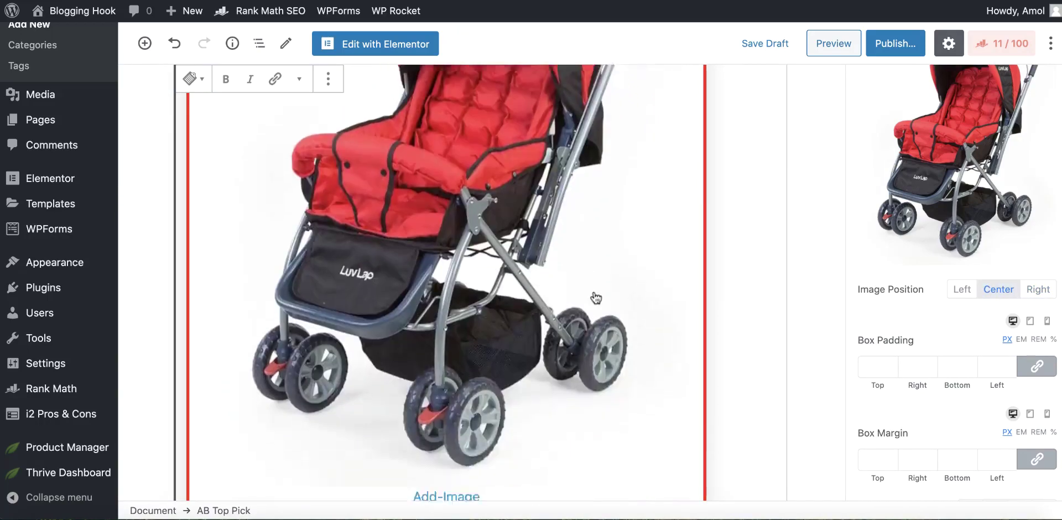
pyautogui.scroll(-5, 594, 297)
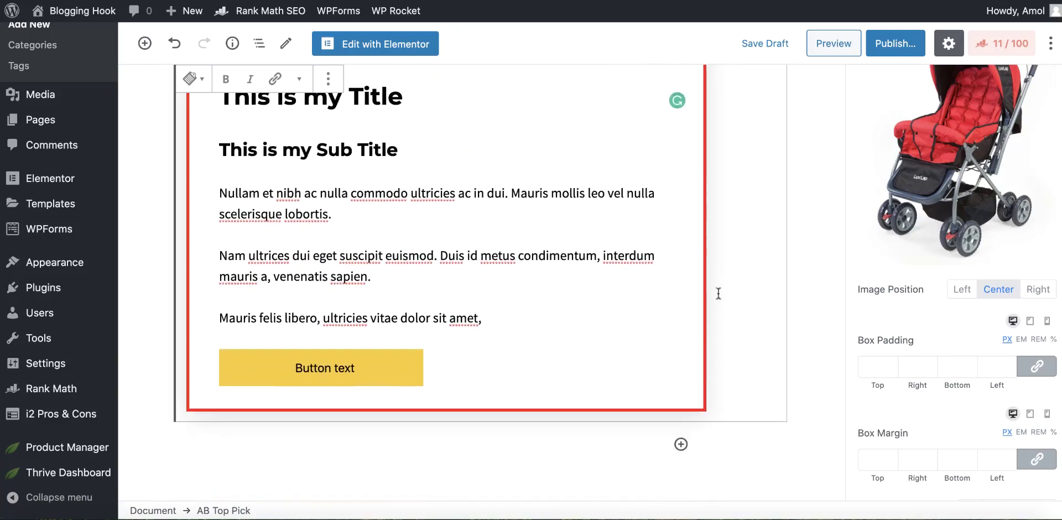
pyautogui.click(962, 288)
pyautogui.scroll(5, 818, 225)
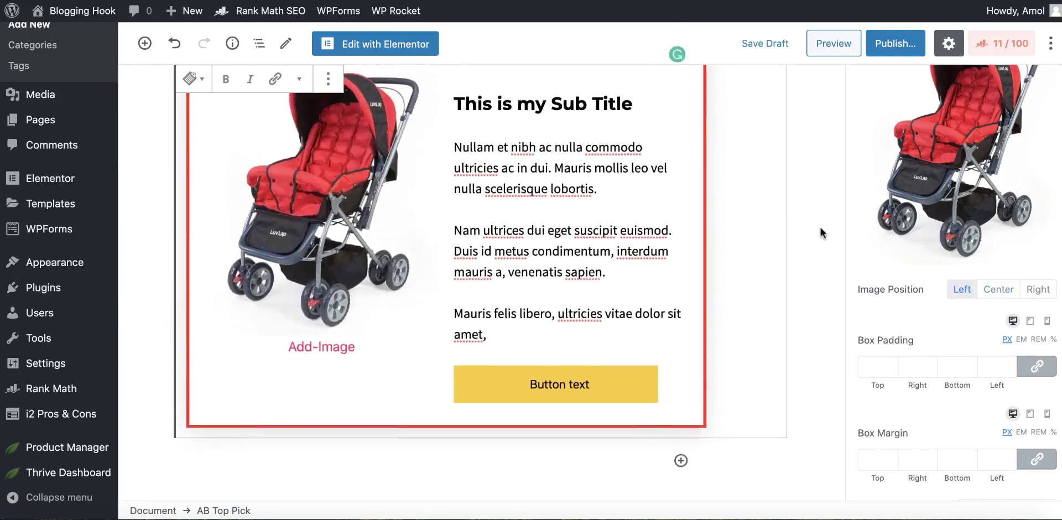
pyautogui.scroll(-5, 818, 227)
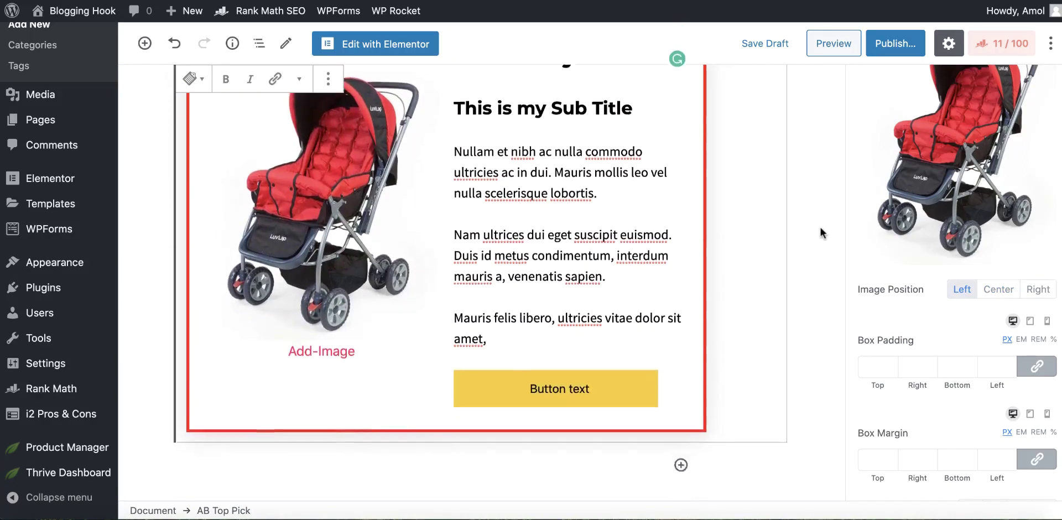
# Step: Insert an AB Product Review block in the empty paragraph below the AB Top Pick box
pyautogui.click(415, 428)
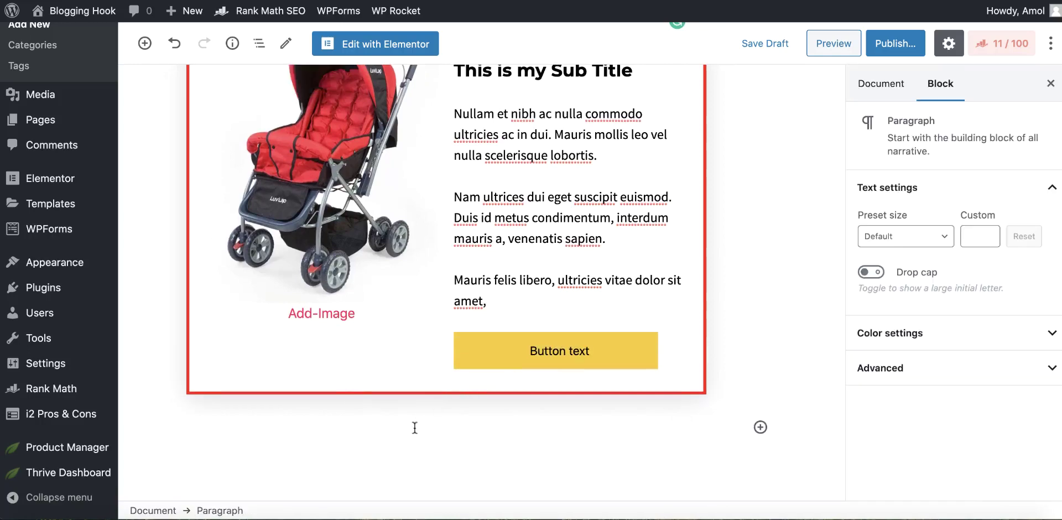
pyautogui.write('/ab')
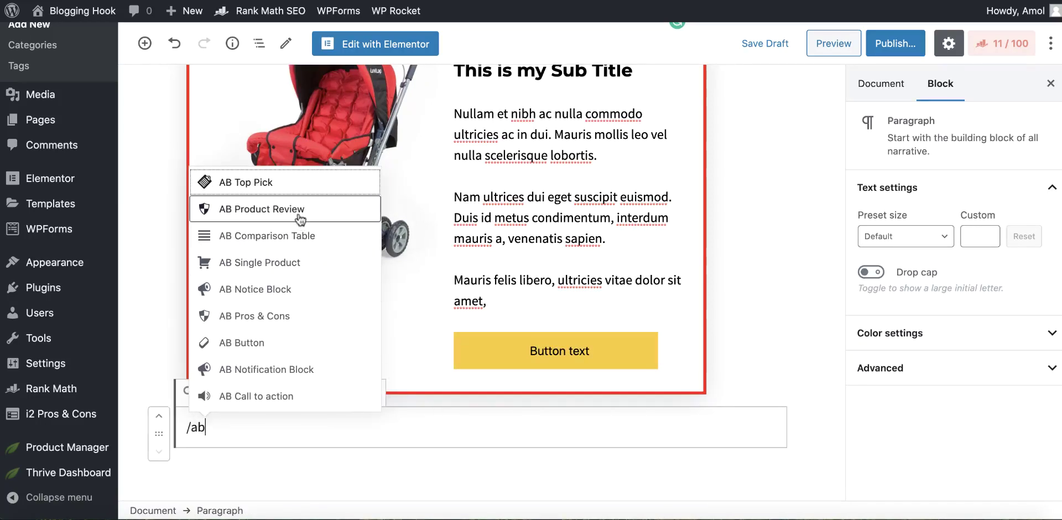
pyautogui.click(300, 220)
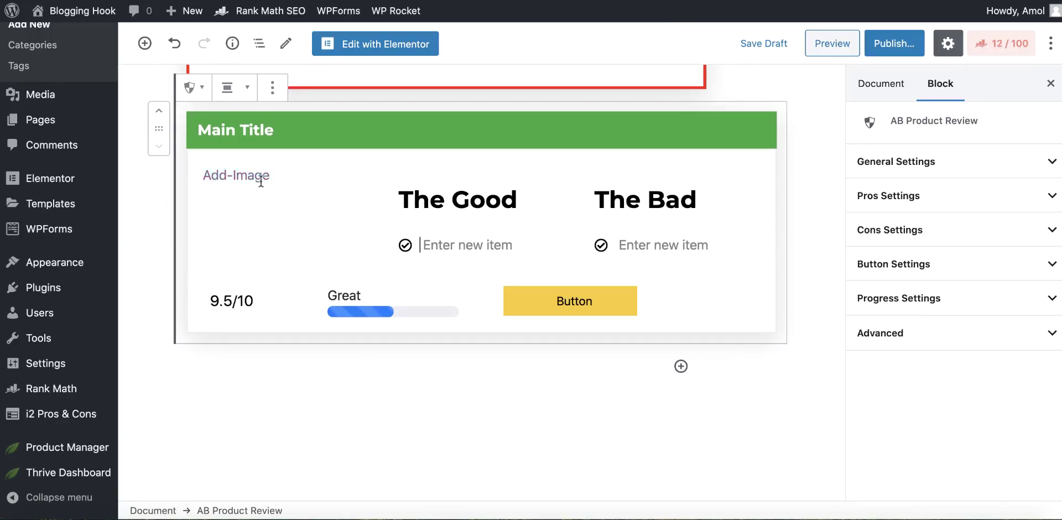
# Step: Add the red baby stroller image from the media library to the AB Product Review block
pyautogui.click(260, 178)
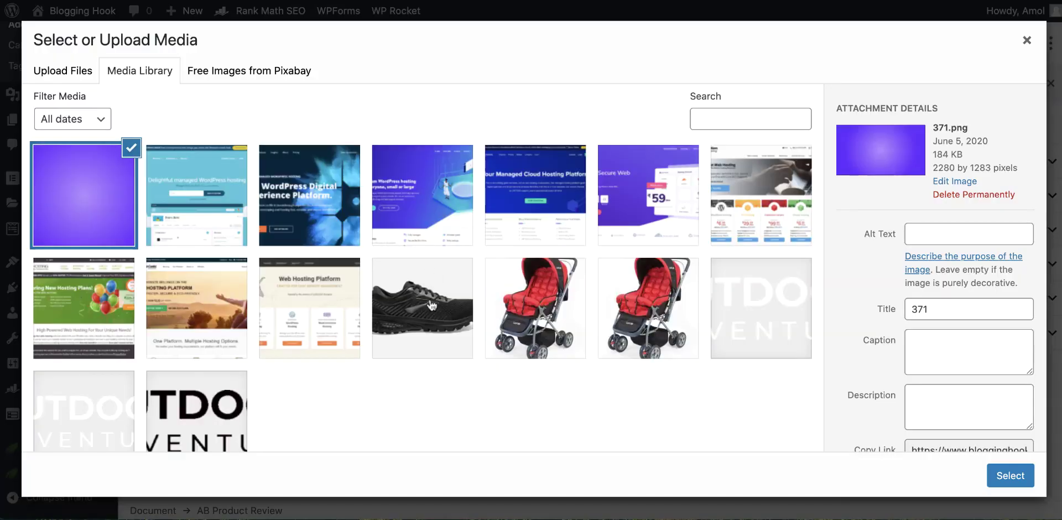
pyautogui.click(729, 288)
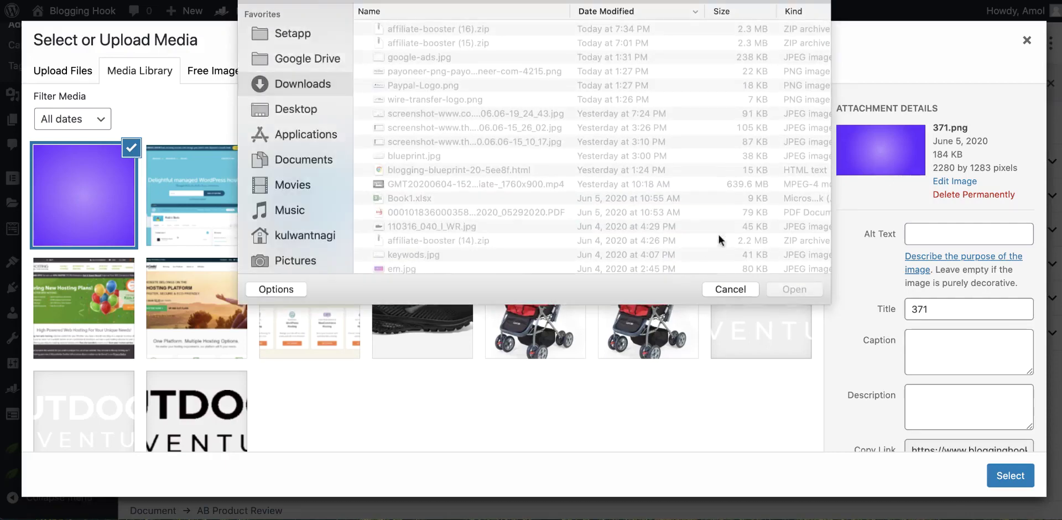
pyautogui.click(725, 289)
pyautogui.click(661, 313)
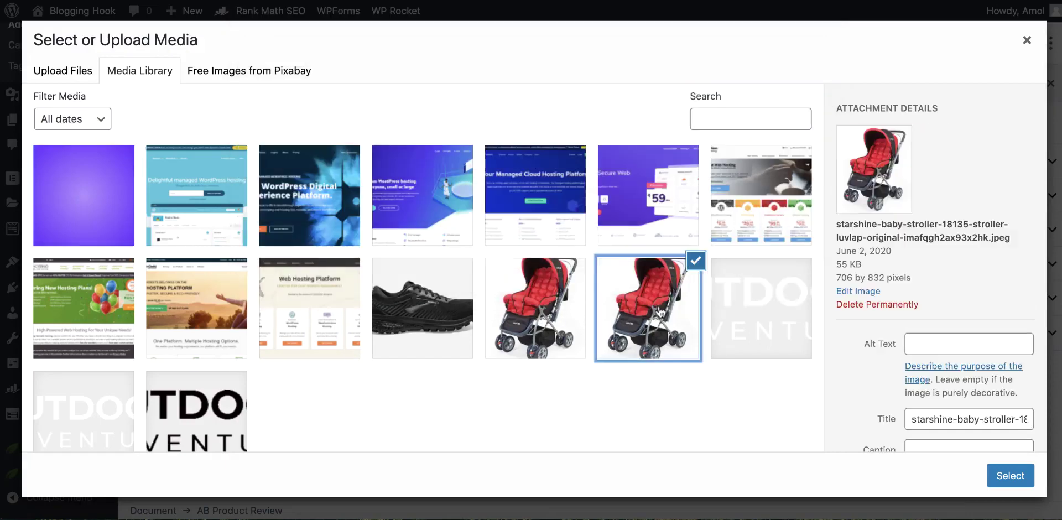
pyautogui.click(1004, 476)
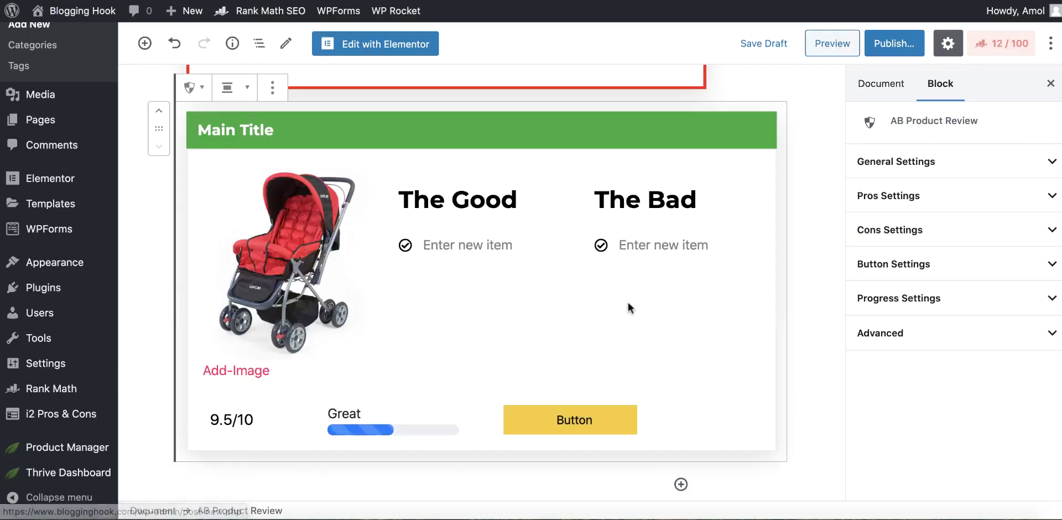
# Step: Fill The Good list with three items reading "This is the good feature of the product."
pyautogui.write('This s')
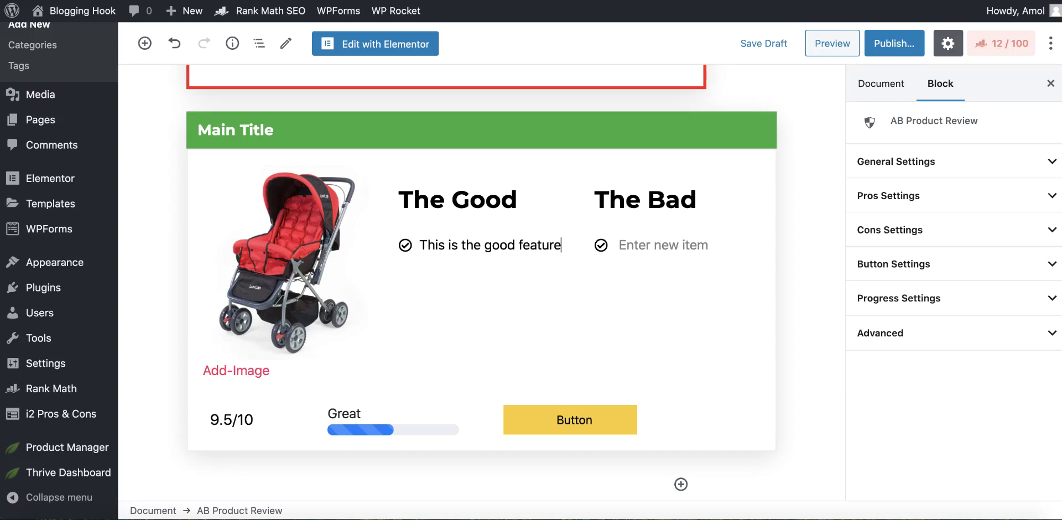
pyautogui.write(' of the product.')
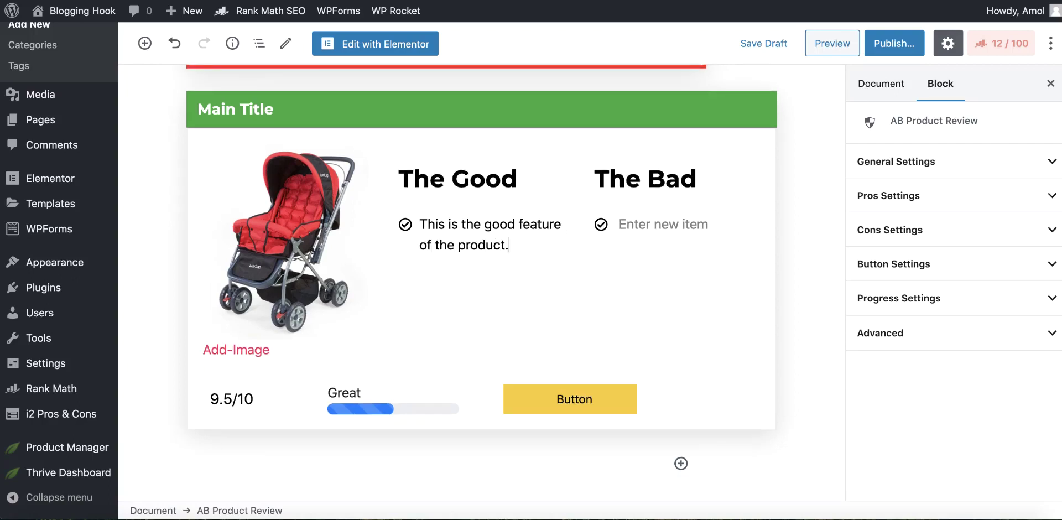
pyautogui.doubleClick(481, 245)
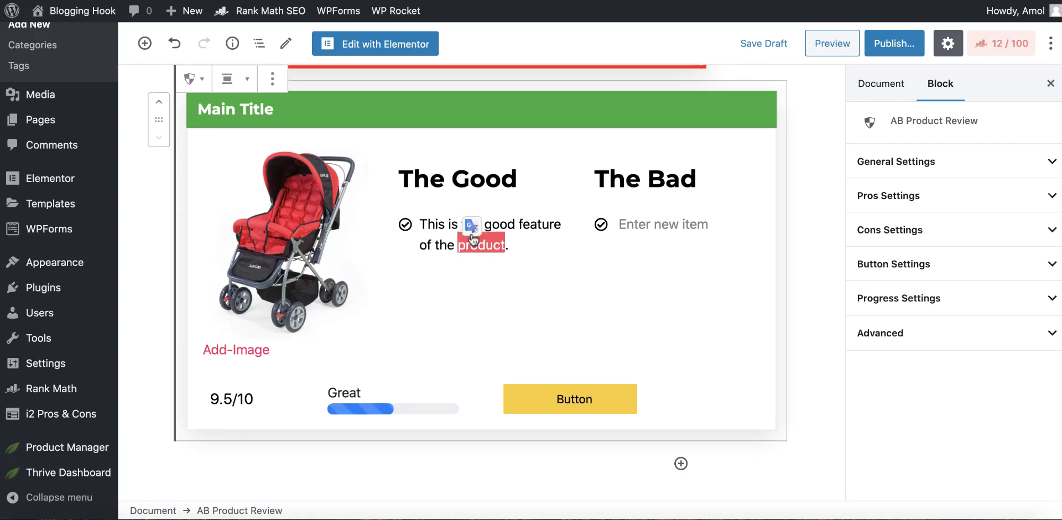
pyautogui.tripleClick(437, 216)
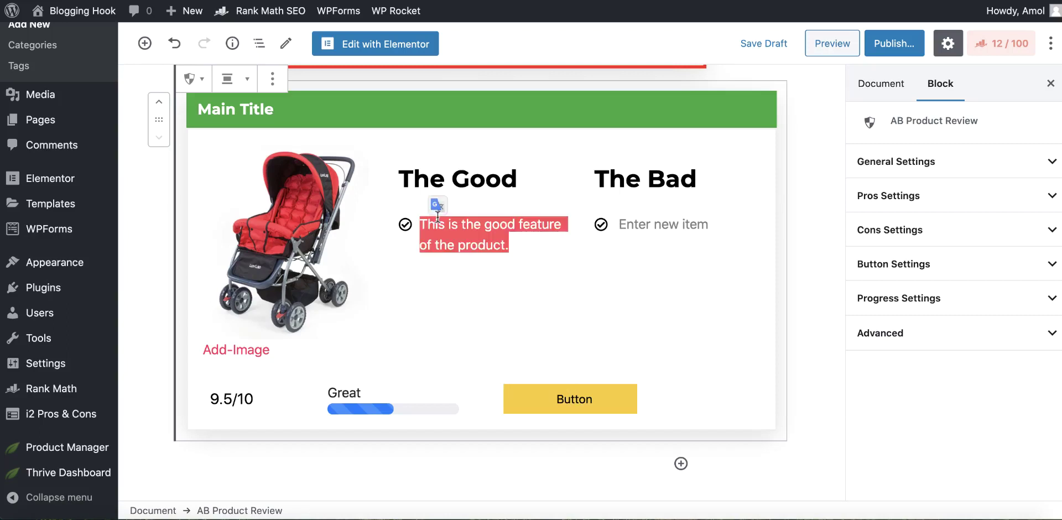
pyautogui.hotkey('ctrl', 'c')
pyautogui.click(555, 244)
pyautogui.press('Return')
pyautogui.hotkey('ctrl', 'v')
pyautogui.press('Return')
pyautogui.hotkey('ctrl', 'v')
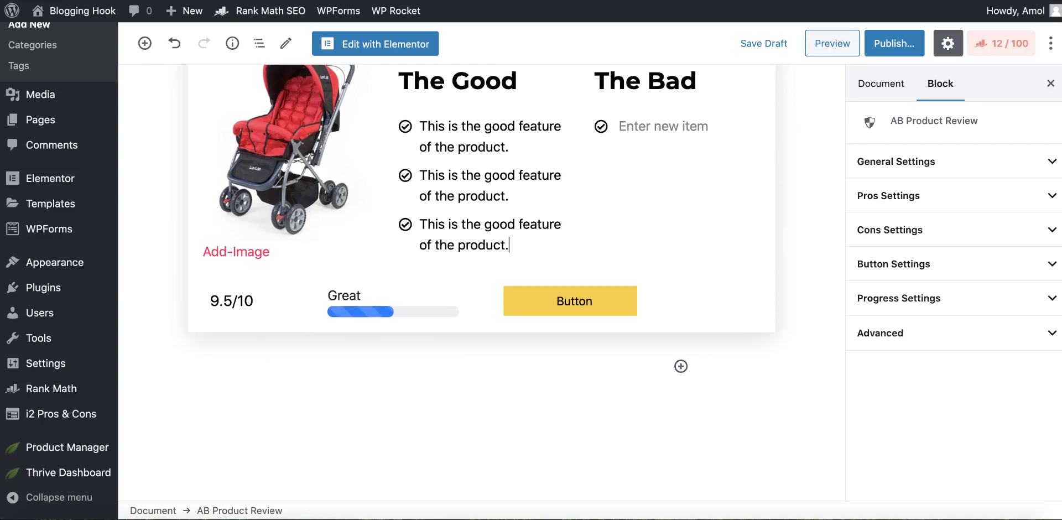
# Step: Fill The Bad list with three items reading "This is the bad feature of the product."
pyautogui.hotkey('ctrl', 'v')
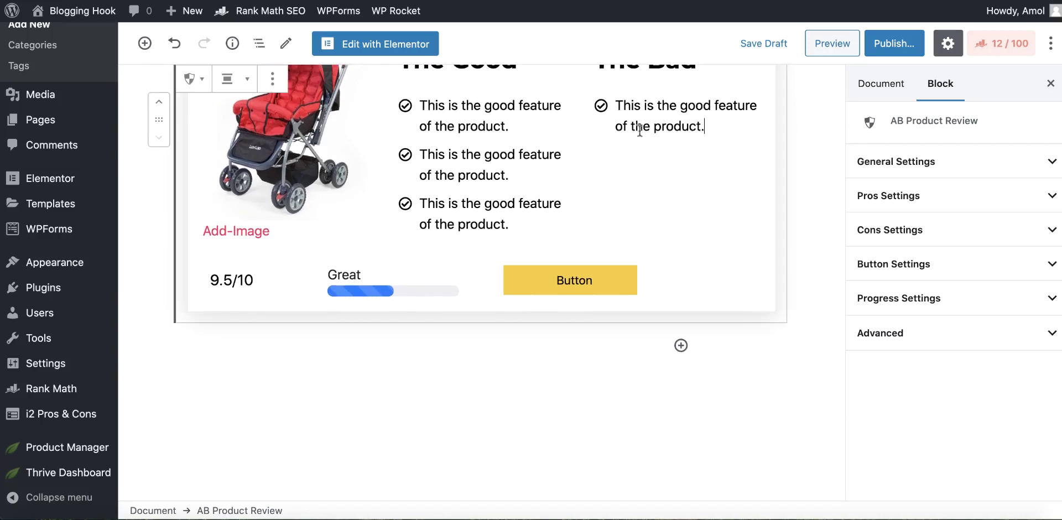
pyautogui.doubleClick(688, 107)
pyautogui.write('bad')
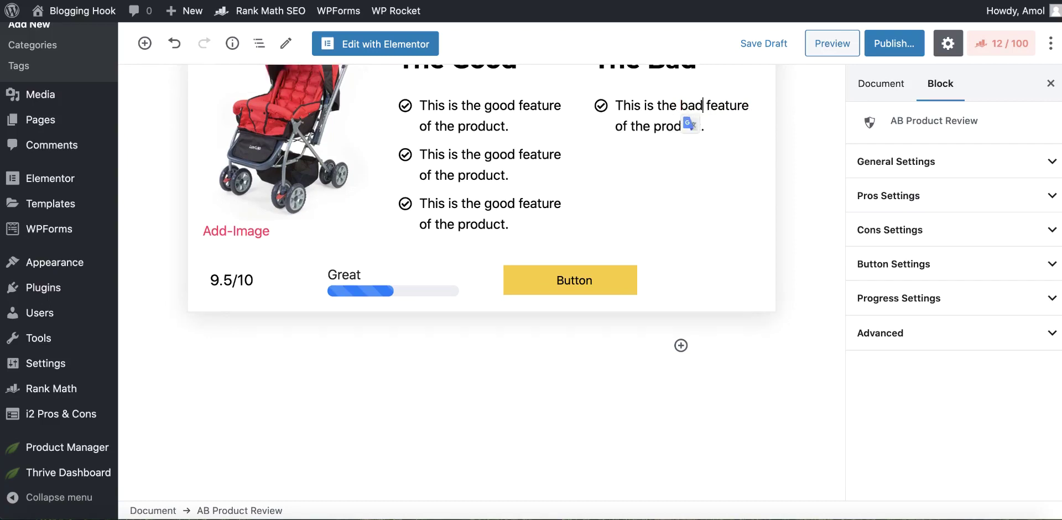
pyautogui.tripleClick(679, 104)
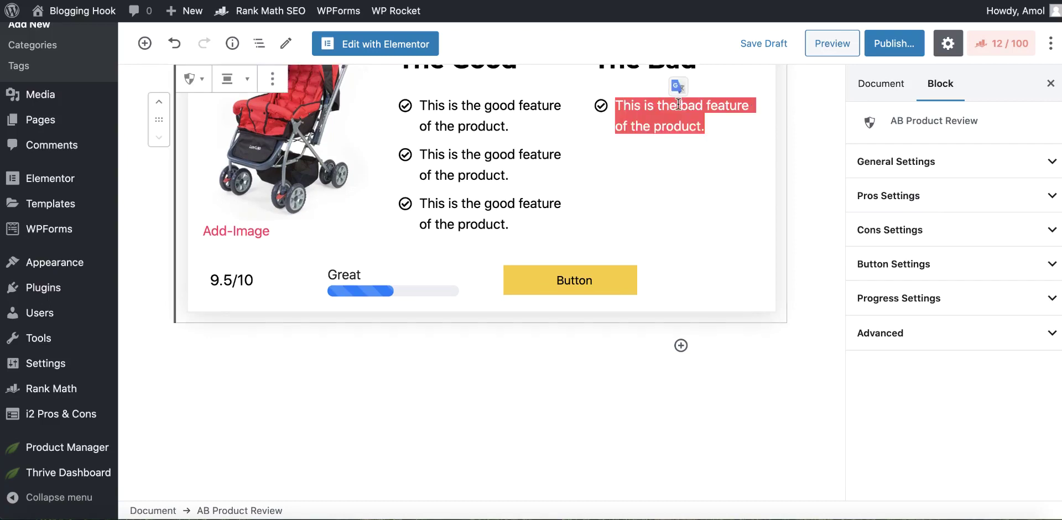
pyautogui.click(711, 125)
pyautogui.press('Return')
pyautogui.hotkey('ctrl', 'v')
pyautogui.press('Return')
pyautogui.hotkey('ctrl', 'v')
# Step: Open the progress settings of the AB Product Review block and set the progress width to 76
pyautogui.scroll(3, 633, 139)
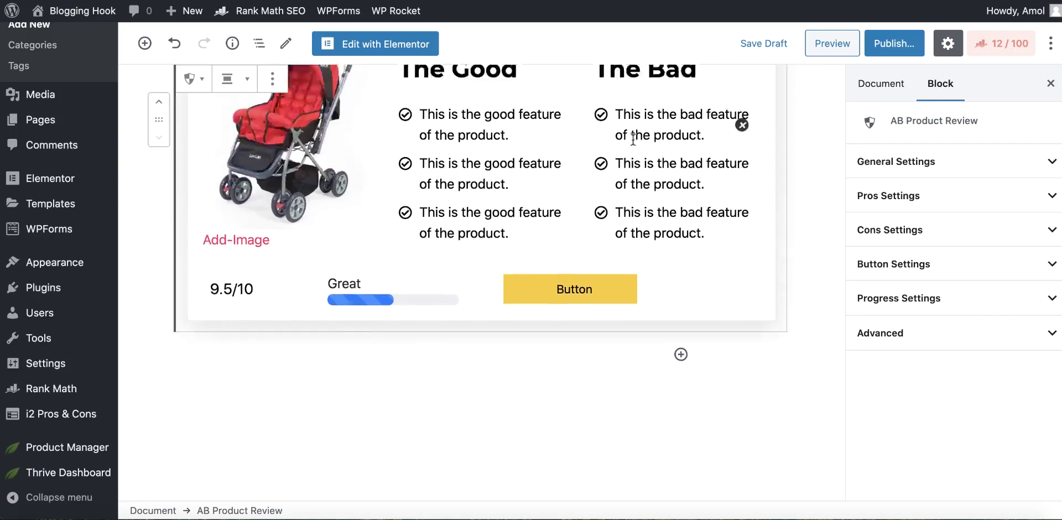
pyautogui.scroll(4, 633, 140)
pyautogui.scroll(-2, 633, 139)
pyautogui.scroll(1, 634, 140)
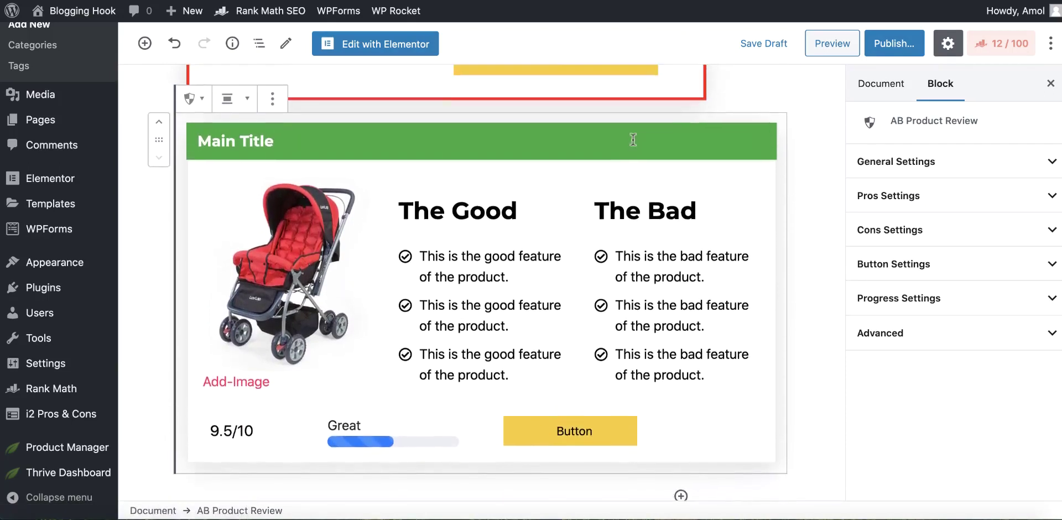
pyautogui.click(889, 305)
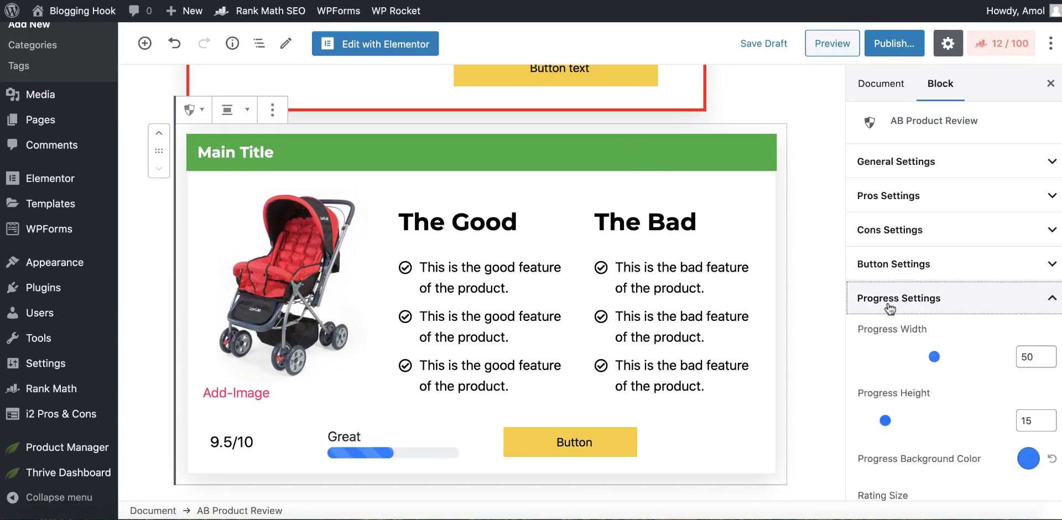
pyautogui.scroll(-3, 889, 307)
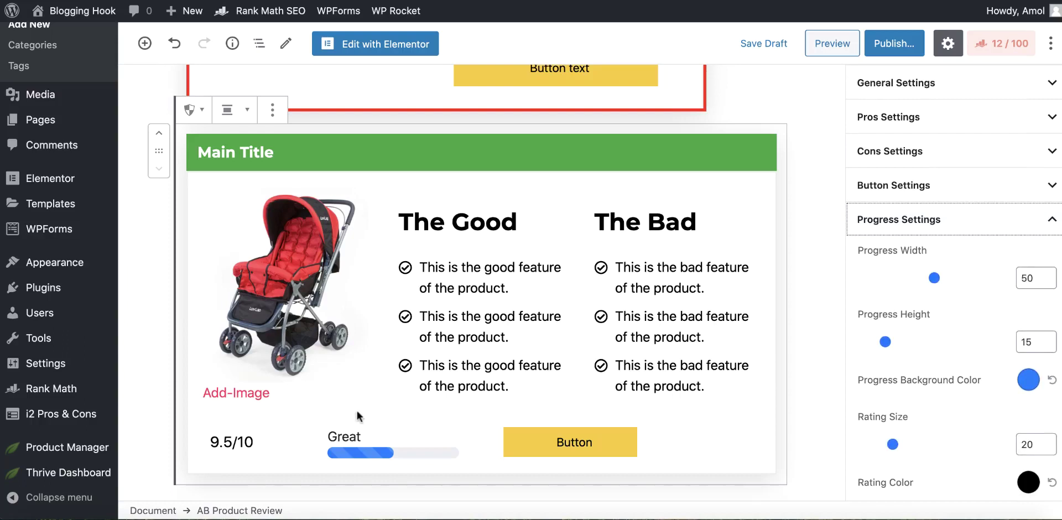
pyautogui.scroll(-2, 365, 409)
pyautogui.moveTo(927, 283); pyautogui.dragTo(970, 280)
pyautogui.scroll(-2, 896, 300)
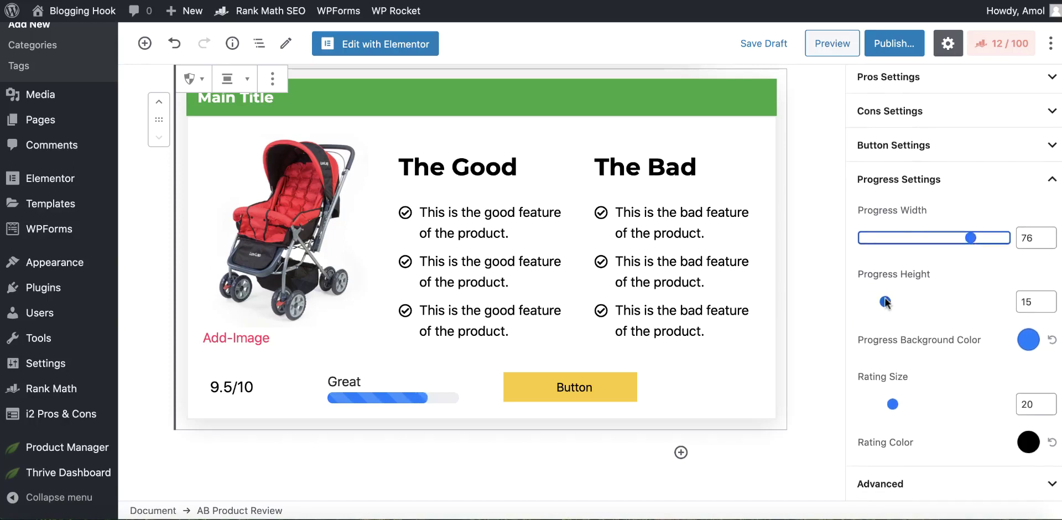
# Step: Set the progress height to 19 and the rating size to 27
pyautogui.moveTo(885, 302)
pyautogui.mouseDown()
pyautogui.moveTo(916, 301)
pyautogui.moveTo(892, 303)
pyautogui.mouseUp()
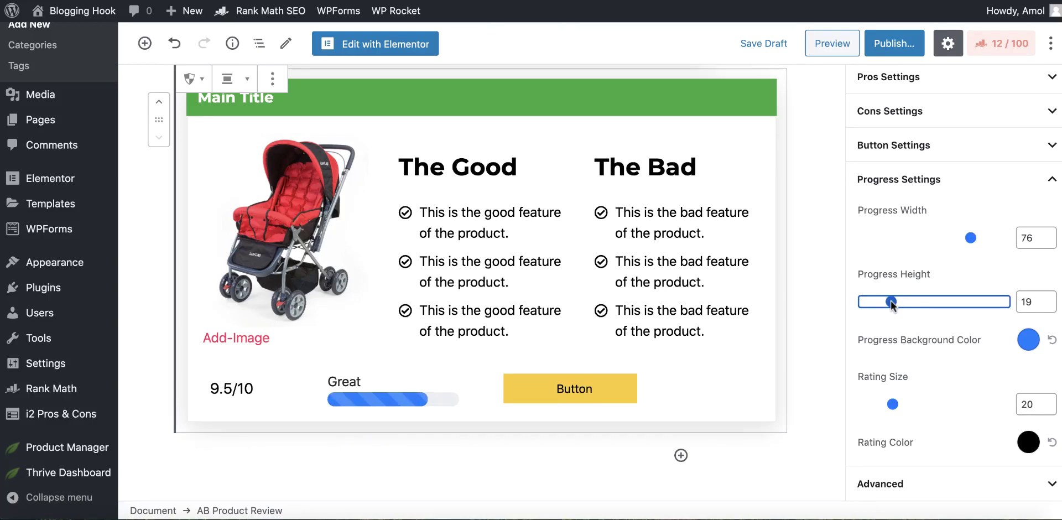
pyautogui.moveTo(893, 404)
pyautogui.mouseDown()
pyautogui.moveTo(918, 404)
pyautogui.moveTo(902, 405)
pyautogui.mouseUp()
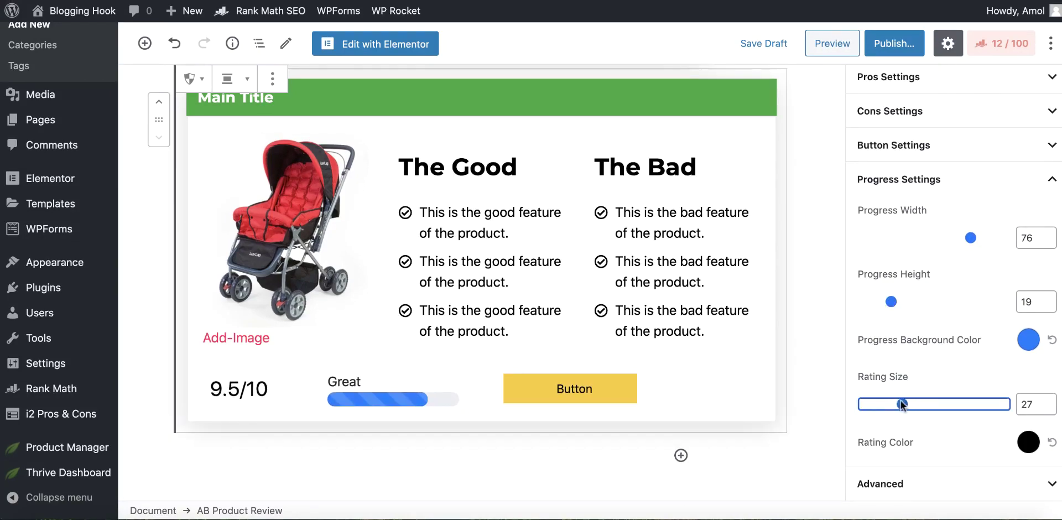
pyautogui.scroll(-1, 682, 302)
pyautogui.scroll(3, 681, 301)
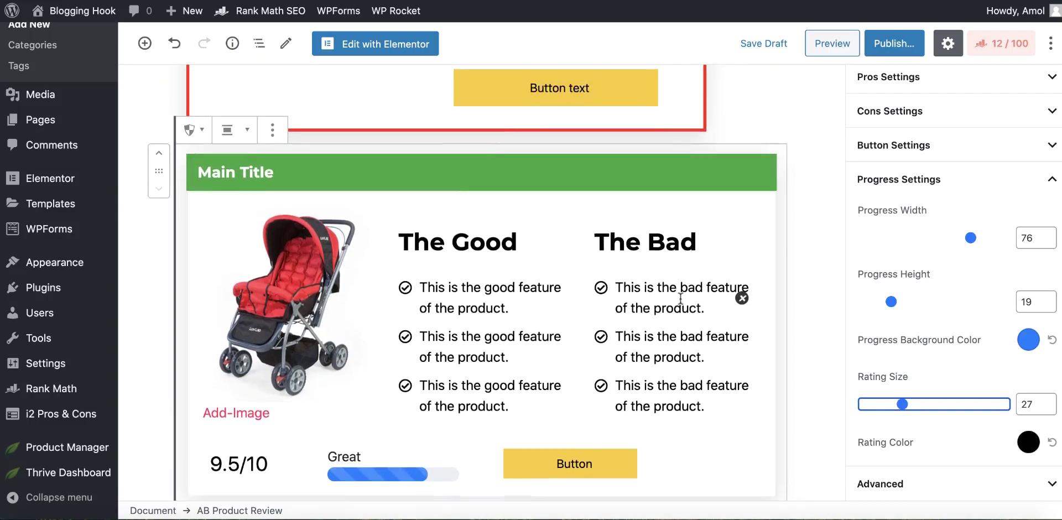
pyautogui.scroll(-3, 684, 303)
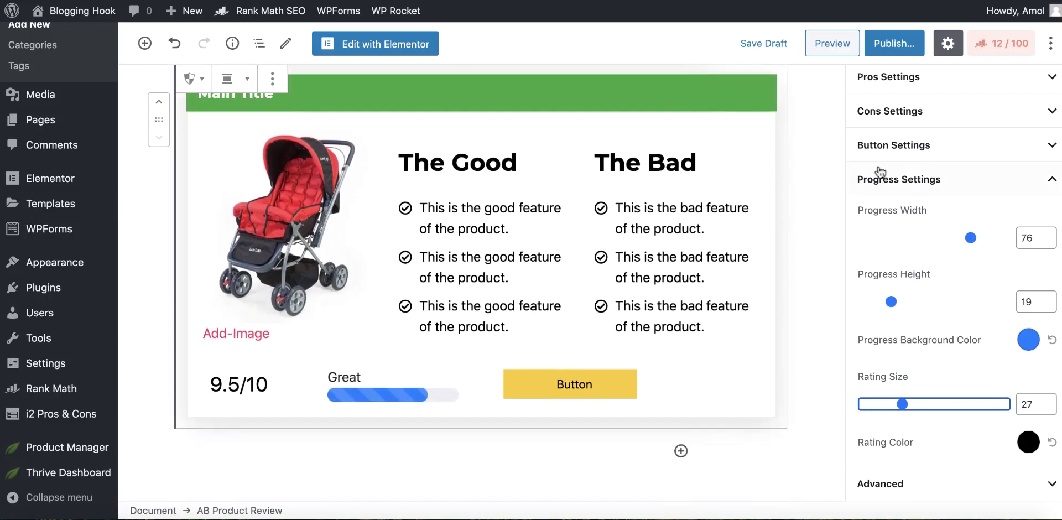
# Step: Set the AB Product Review block's button size to M and its button width to Full
pyautogui.scroll(1, 879, 173)
pyautogui.click(885, 205)
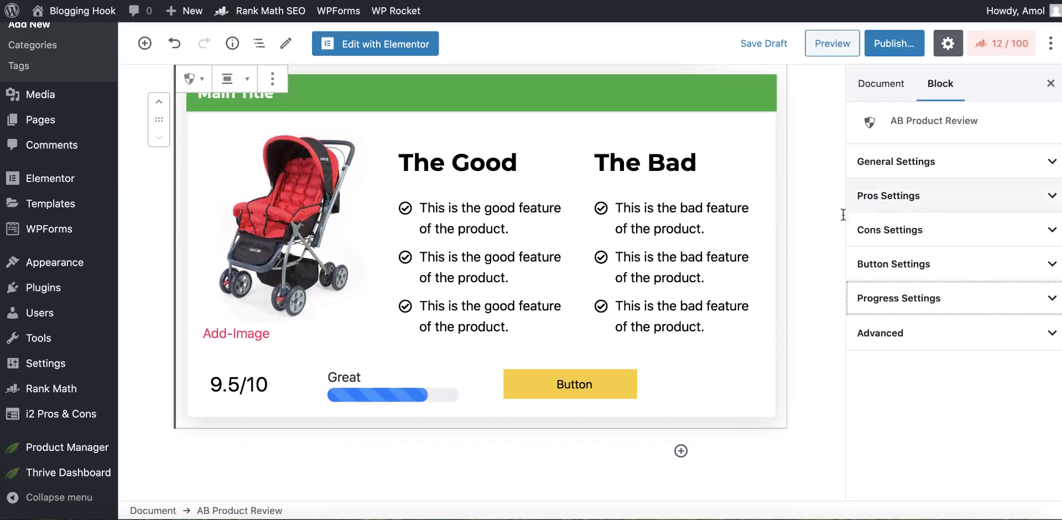
pyautogui.click(916, 264)
pyautogui.scroll(-5, 954, 356)
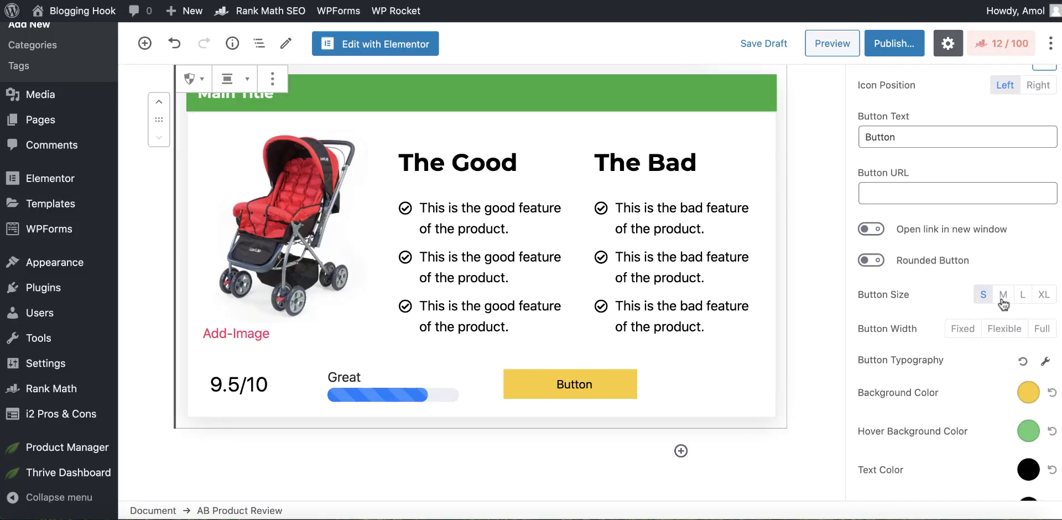
pyautogui.click(1003, 295)
pyautogui.click(1034, 327)
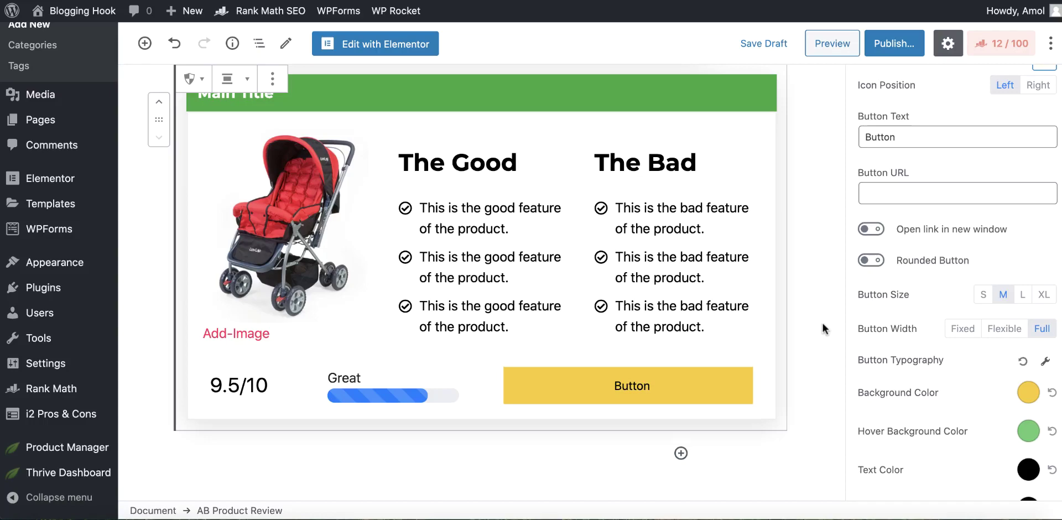
# Step: Insert an AB Comparison Table block below the product review and add the red stroller image to its first row
pyautogui.scroll(-3, 579, 334)
pyautogui.click(562, 366)
pyautogui.write('/ab')
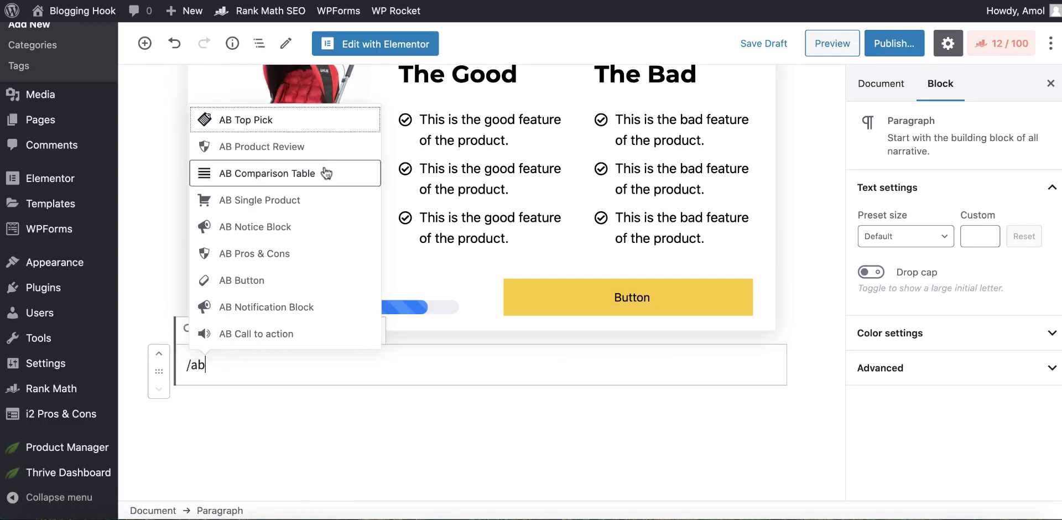
pyautogui.click(327, 173)
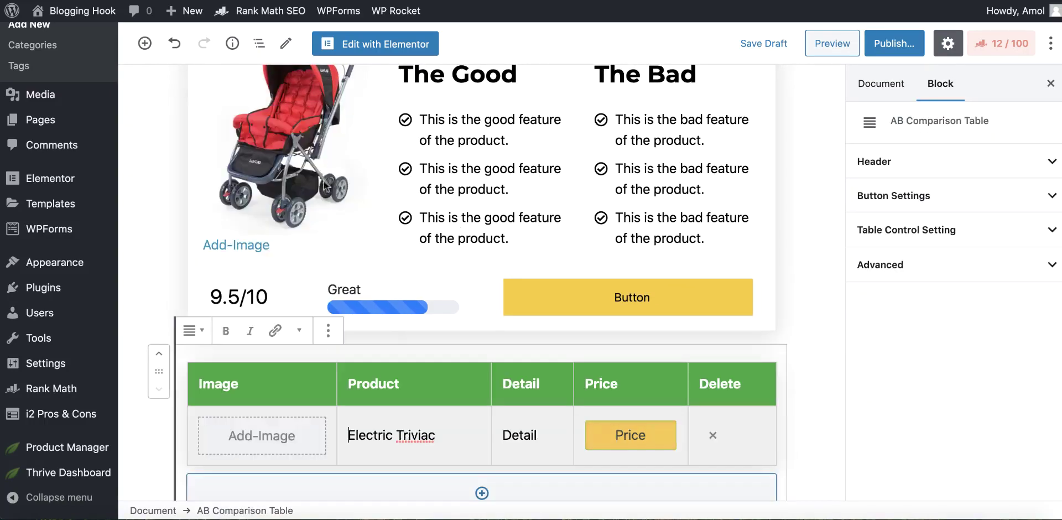
pyautogui.scroll(-3, 260, 343)
pyautogui.click(252, 353)
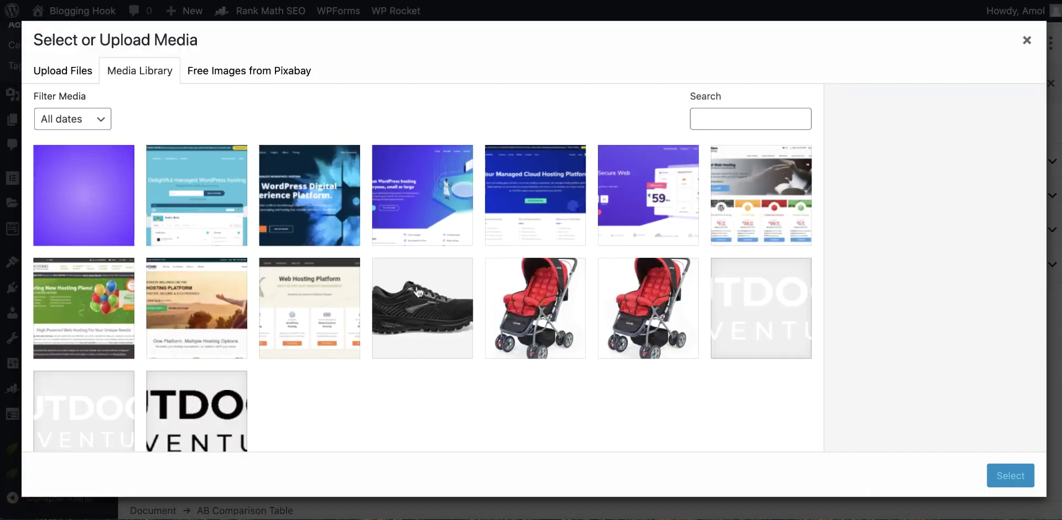
pyautogui.click(520, 301)
pyautogui.click(1009, 474)
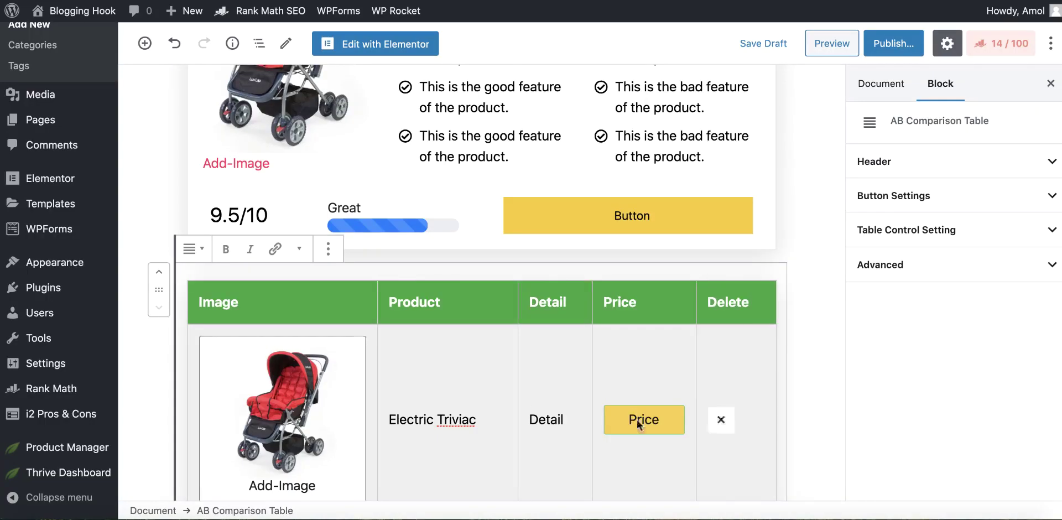
# Step: Add a second row to the comparison table and give it the red stroller image
pyautogui.scroll(-3, 533, 413)
pyautogui.click(441, 336)
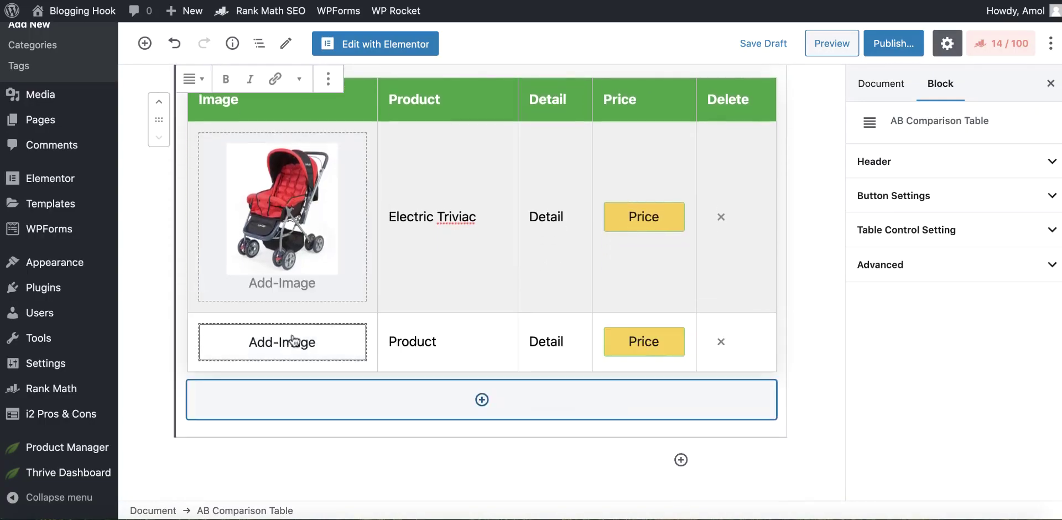
pyautogui.click(283, 338)
pyautogui.click(555, 331)
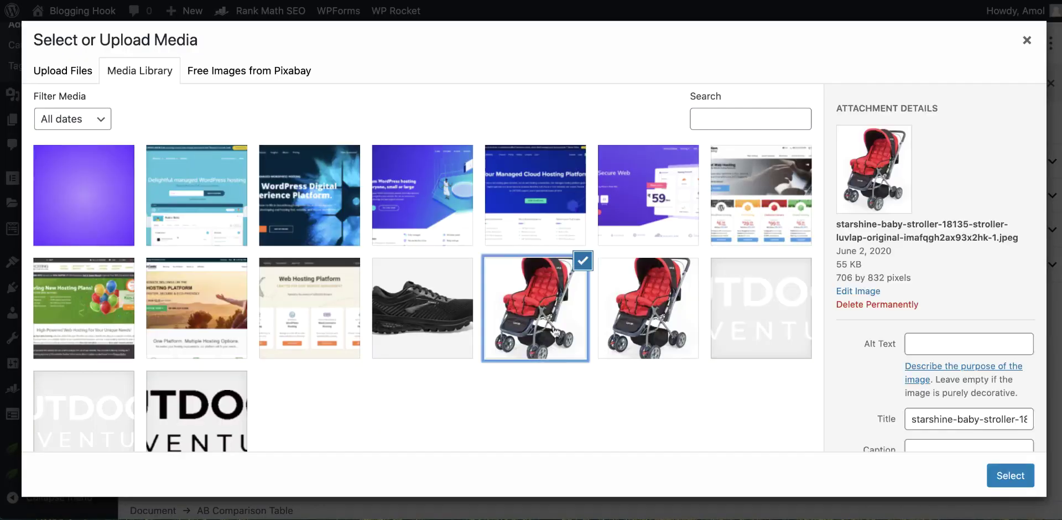
pyautogui.click(1005, 476)
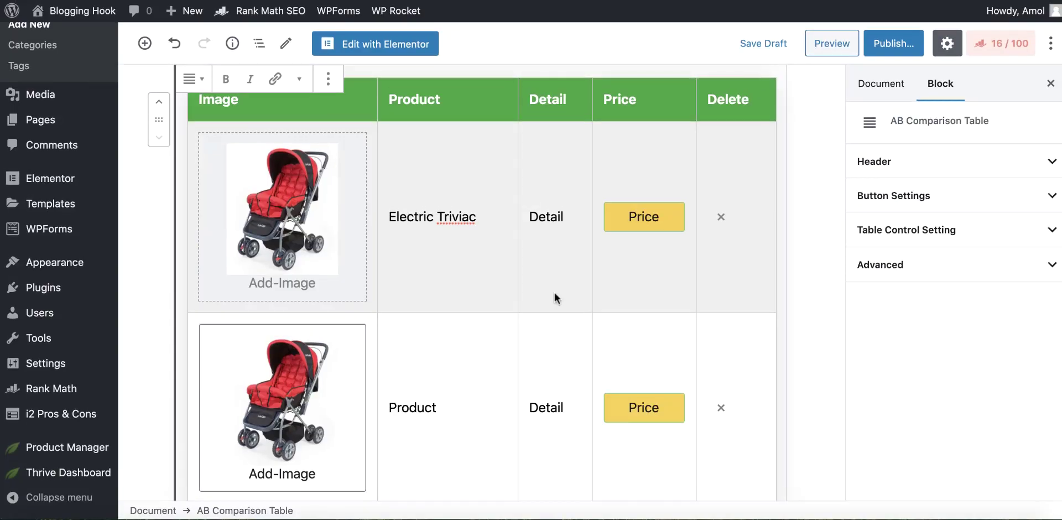
# Step: Add a third row to the comparison table and give it the black running shoe image
pyautogui.scroll(-2, 505, 302)
pyautogui.scroll(2, 439, 159)
pyautogui.scroll(-1, 426, 202)
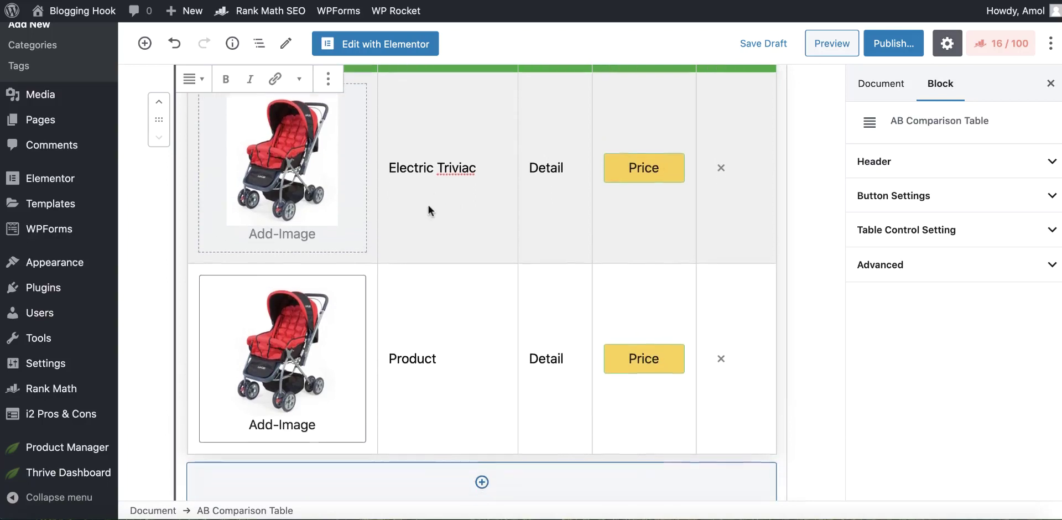
pyautogui.scroll(-4, 637, 164)
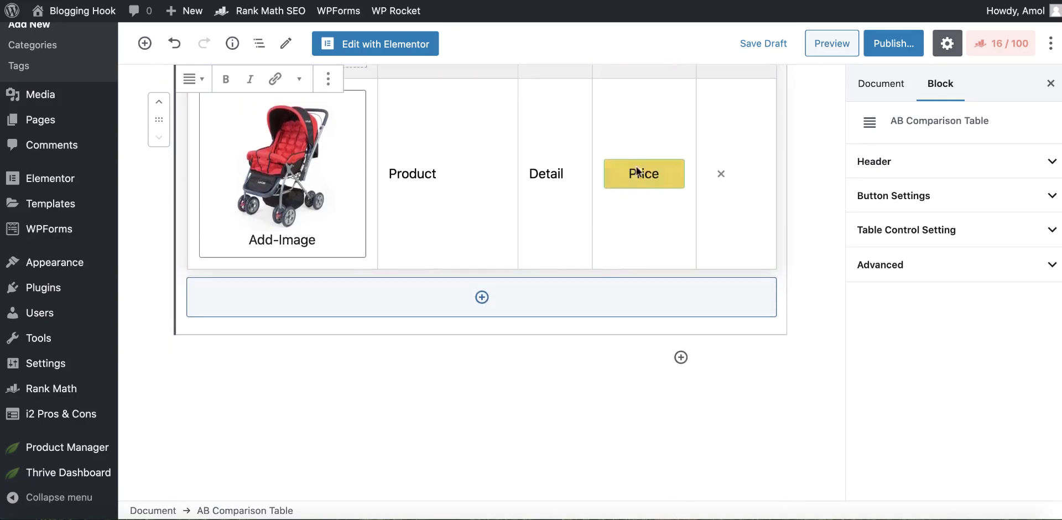
pyautogui.click(481, 293)
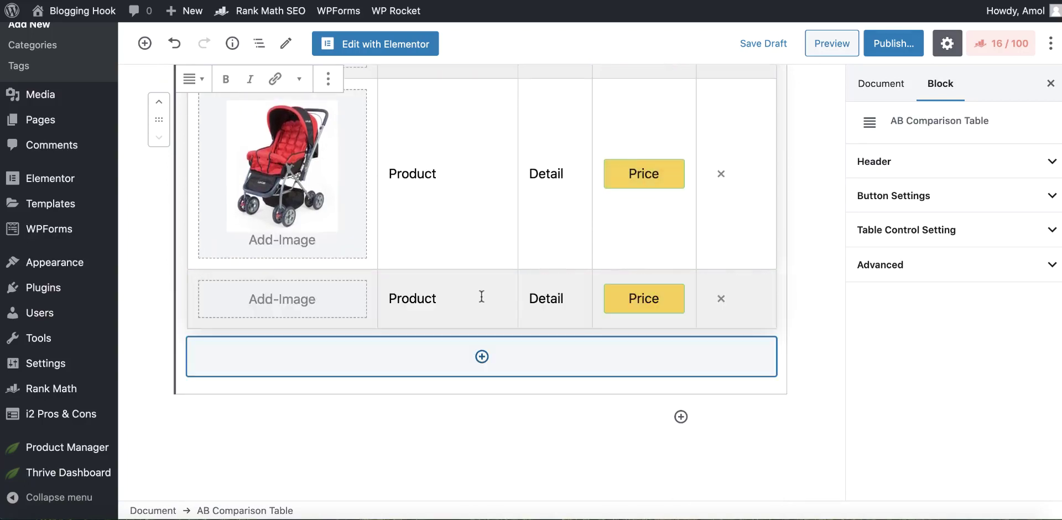
pyautogui.click(273, 303)
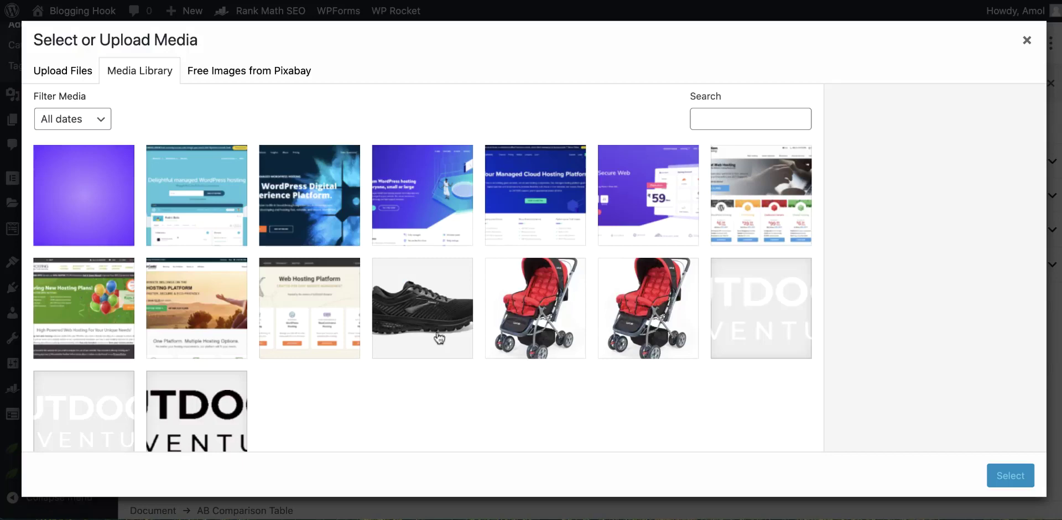
pyautogui.click(440, 339)
pyautogui.click(1005, 477)
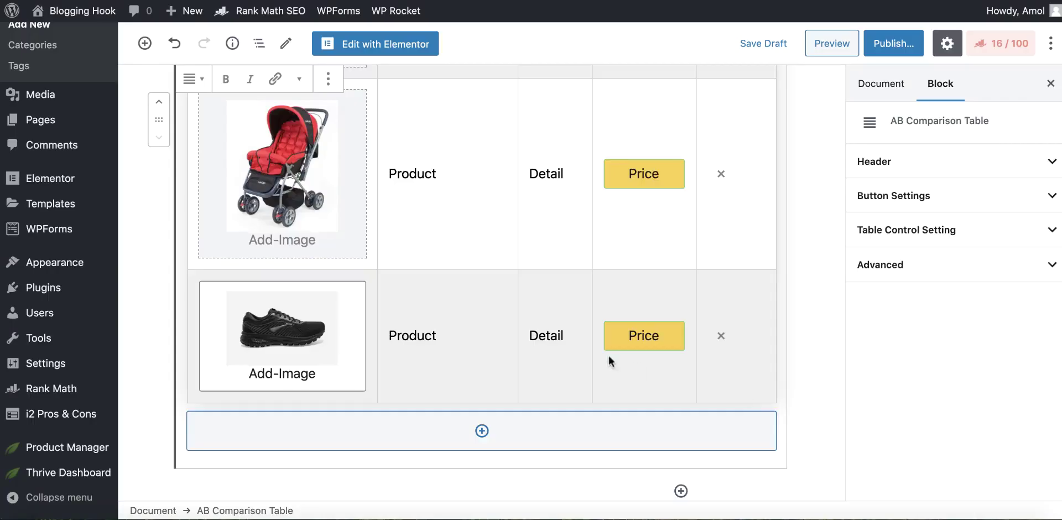
# Step: Insert an AB Single Product block below the comparison table
pyautogui.scroll(5, 608, 353)
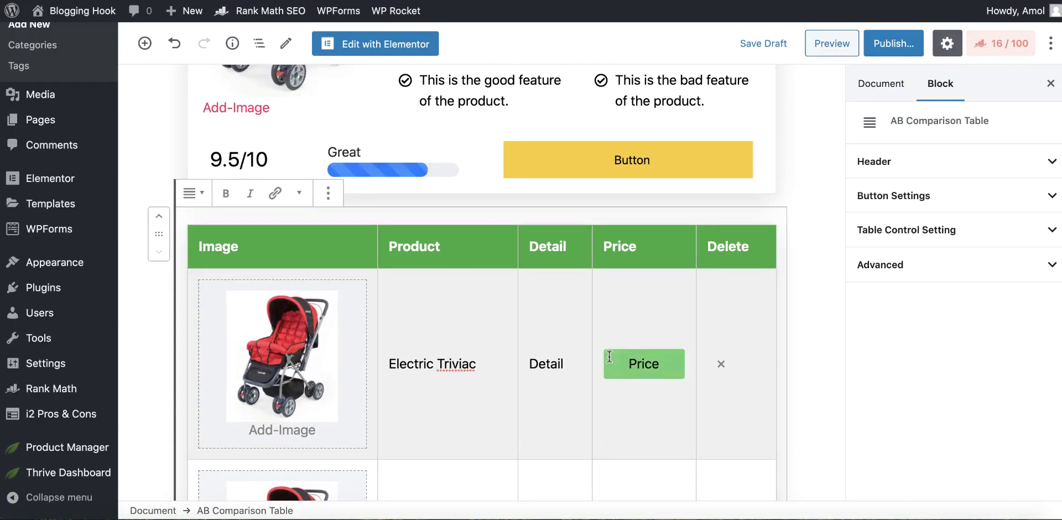
pyautogui.scroll(-4, 609, 356)
pyautogui.scroll(-5, 750, 299)
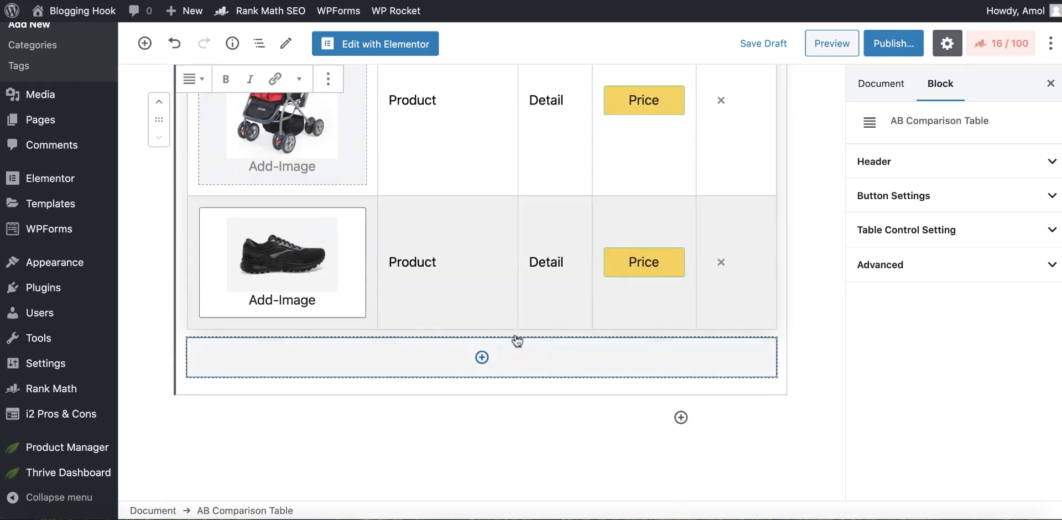
pyautogui.click(502, 415)
pyautogui.write('/ab')
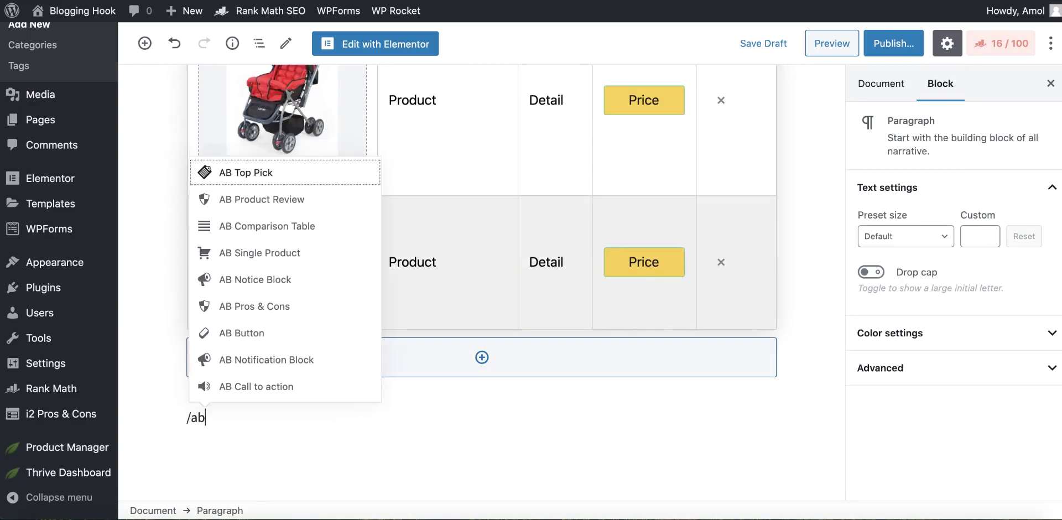
pyautogui.click(321, 255)
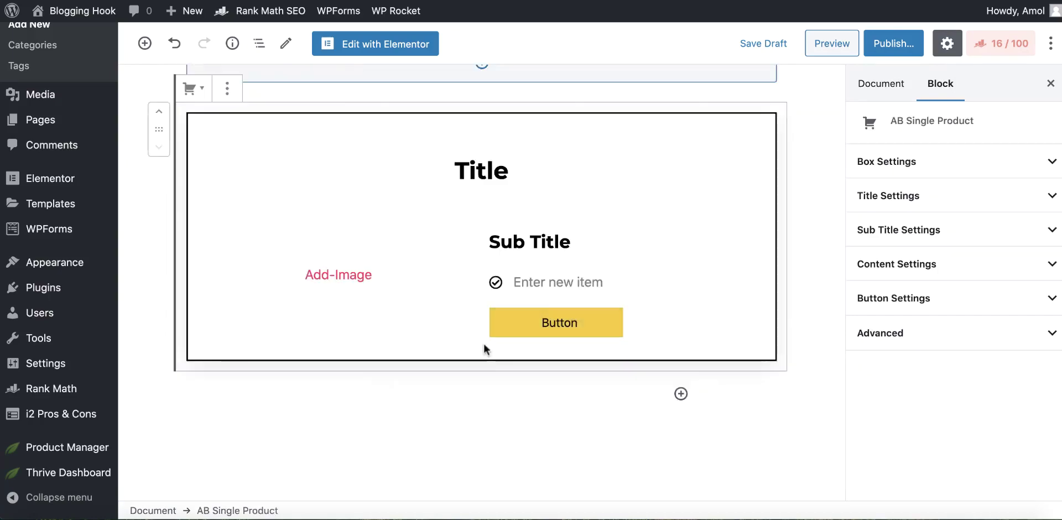
# Step: Add the red stroller image to the AB Single Product block
pyautogui.scroll(-2, 351, 216)
pyautogui.click(348, 215)
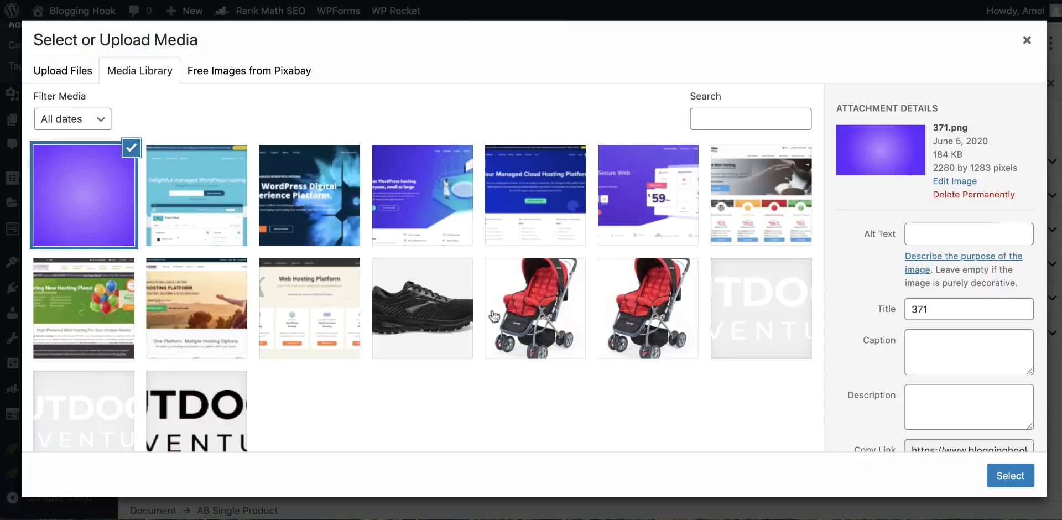
pyautogui.click(546, 318)
pyautogui.click(1005, 477)
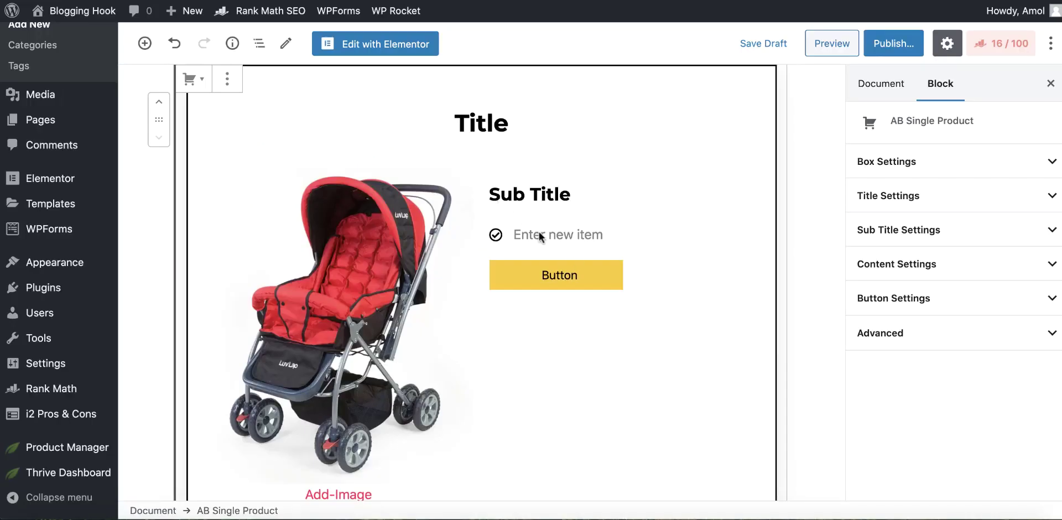
# Step: Fill the single product's feature list with six items reading "This is the bad feature of the product."
pyautogui.write('This is the bad feature of the product.')
pyautogui.press('Return')
pyautogui.write('This is the bad feature of the product.')
pyautogui.press('Return')
pyautogui.write('This is the bad feature of the product.')
pyautogui.press('Return')
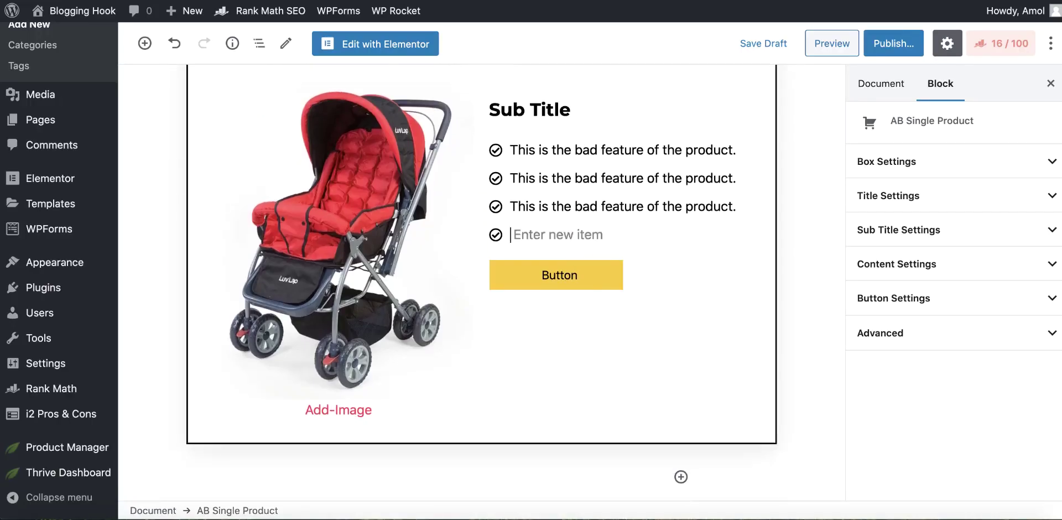
pyautogui.hotkey('ctrl', 'v')
pyautogui.press('Return')
pyautogui.hotkey('ctrl', 'v')
pyautogui.press('Return')
pyautogui.write('This is the bad feature of the product.')
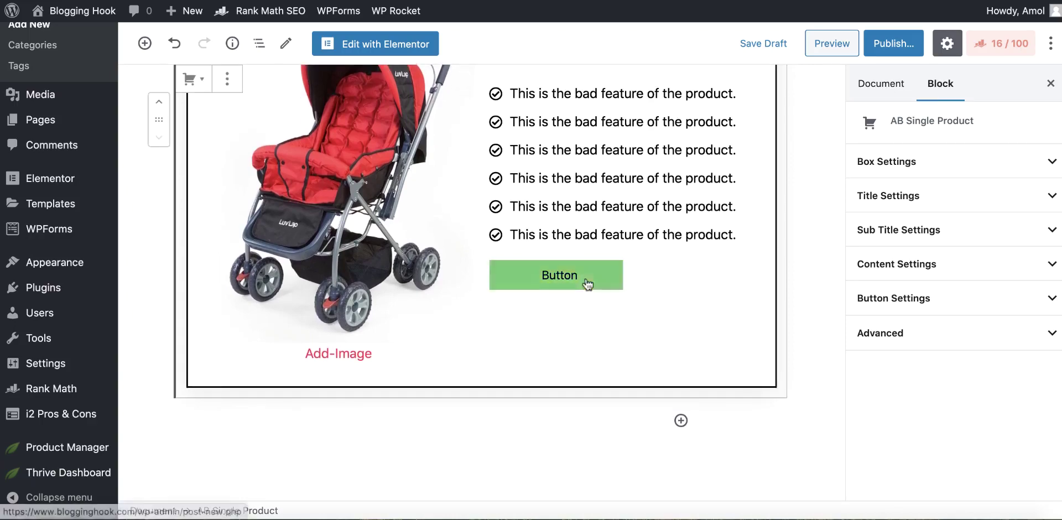
# Step: Set the AB Single Product block's button size to M and its button width to Full
pyautogui.scroll(3, 586, 278)
pyautogui.scroll(-3, 586, 280)
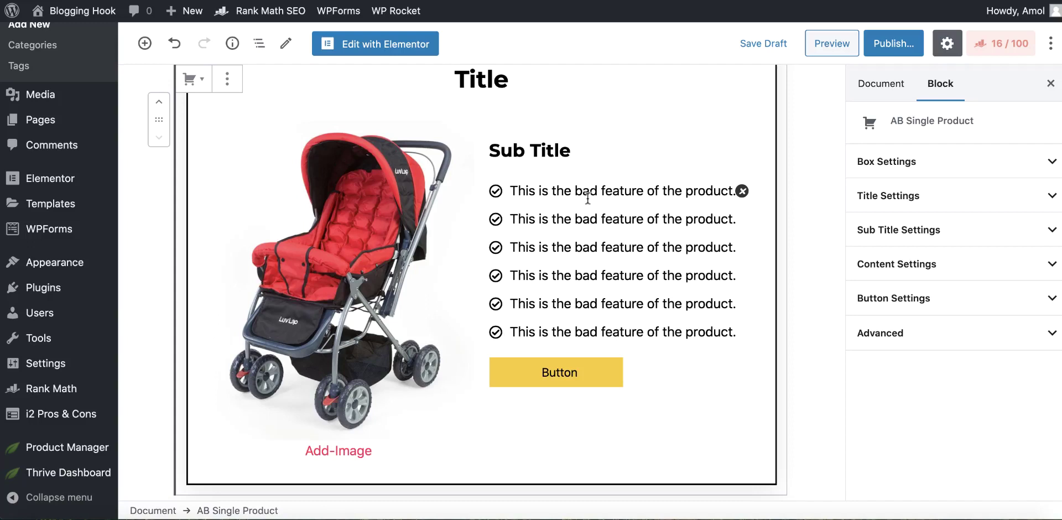
pyautogui.click(885, 301)
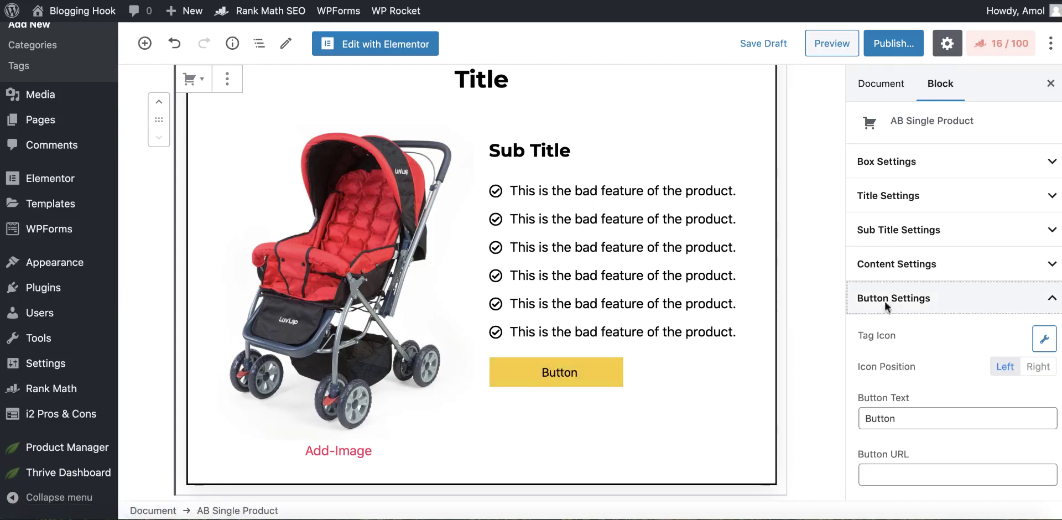
pyautogui.scroll(-4, 913, 310)
pyautogui.click(1003, 361)
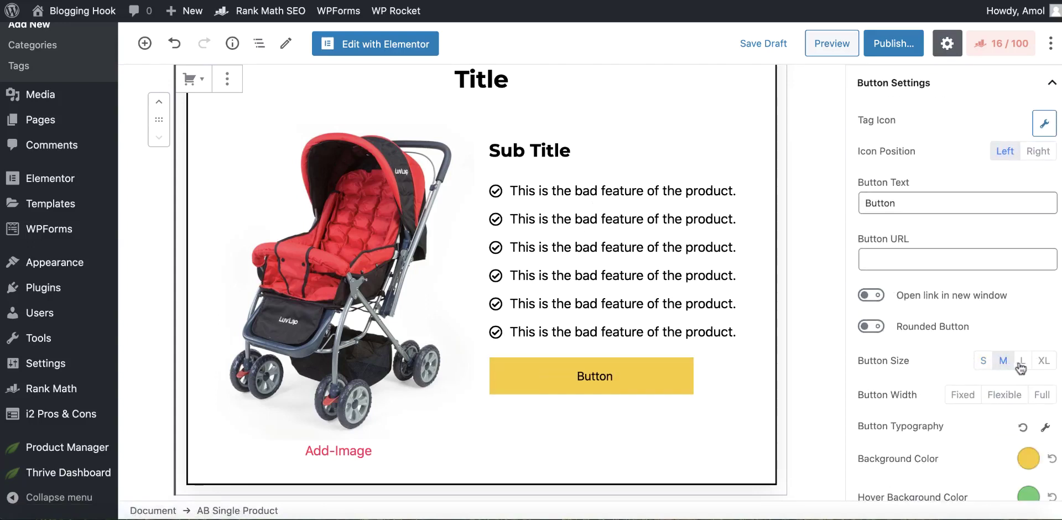
pyautogui.click(1033, 396)
# Step: Insert an AB Notice Block below the single product box
pyautogui.scroll(3, 773, 344)
pyautogui.scroll(-1, 626, 313)
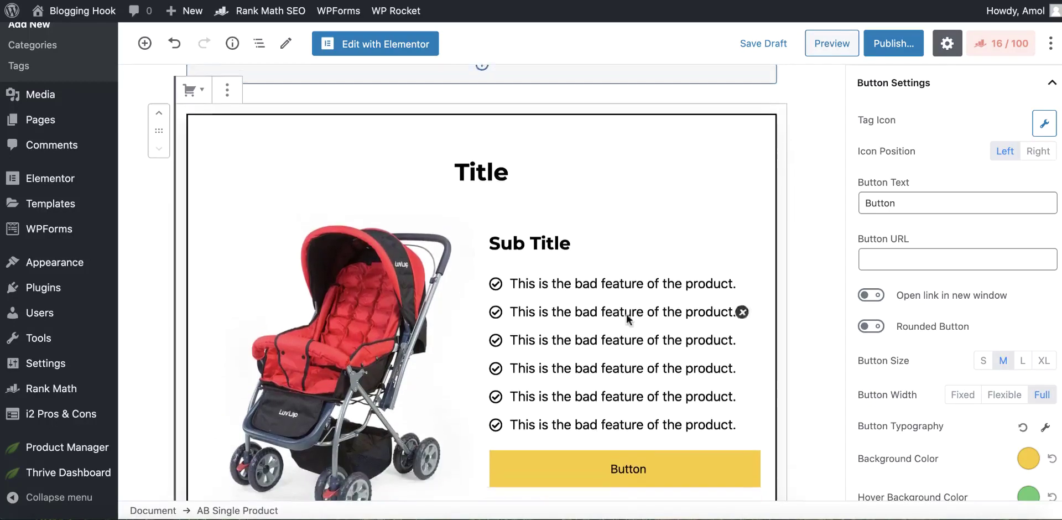
pyautogui.scroll(-6, 628, 318)
pyautogui.click(464, 400)
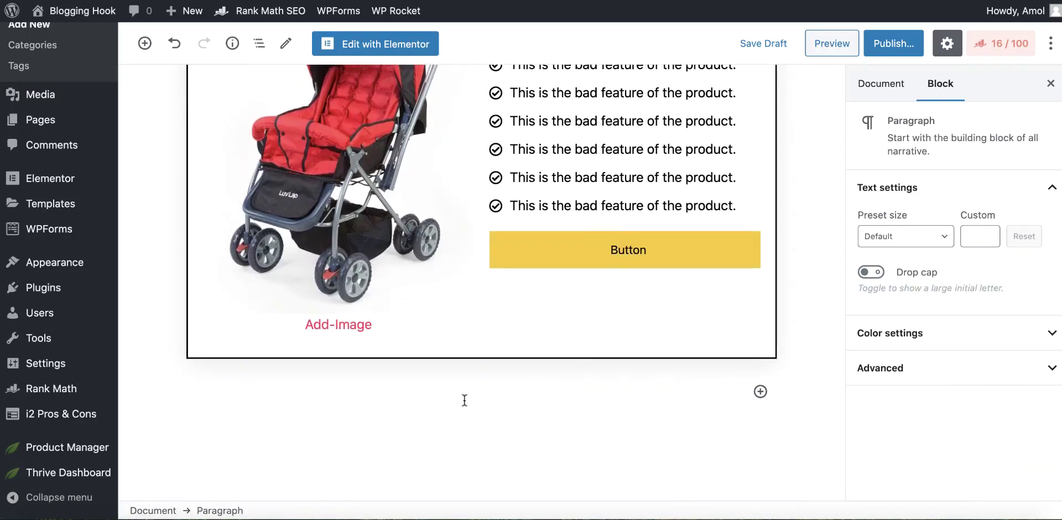
pyautogui.write('/ab')
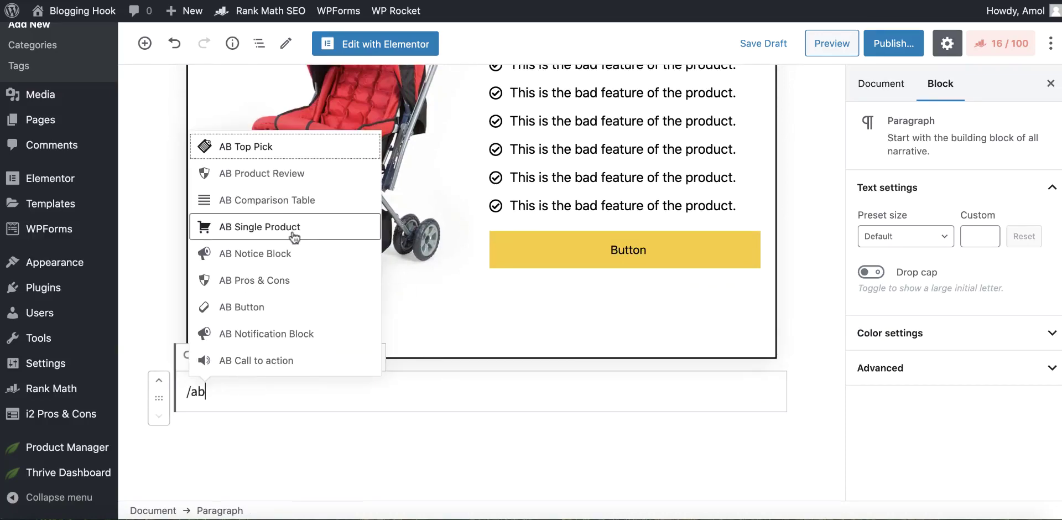
pyautogui.click(287, 257)
pyautogui.scroll(-3, 386, 373)
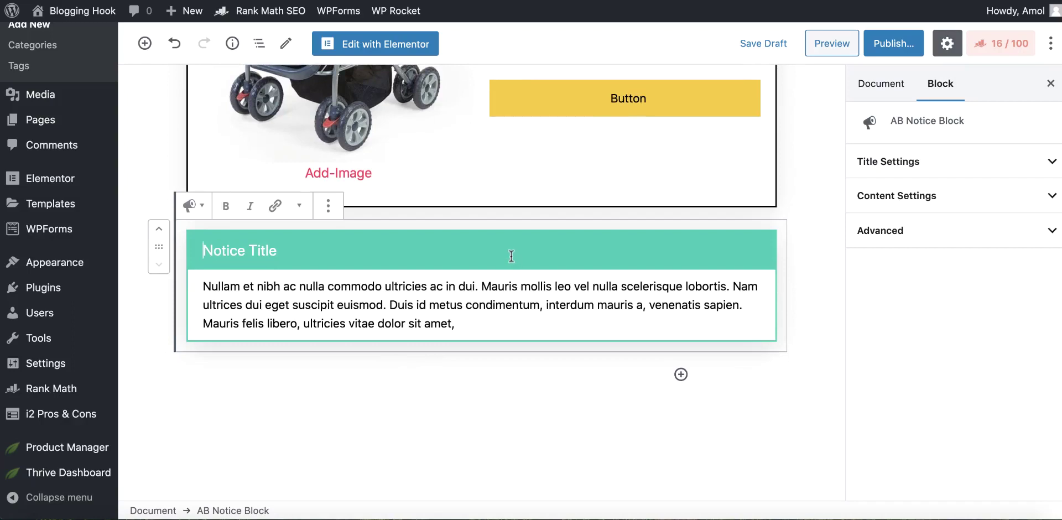
# Step: Set the notice color of the AB Notice Block to the preset dark blue in its title settings
pyautogui.click(896, 163)
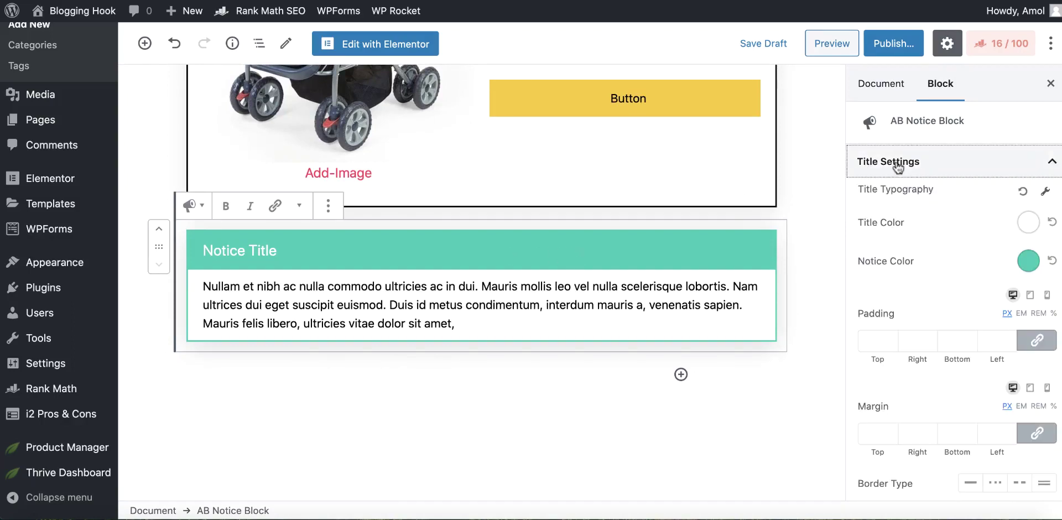
pyautogui.click(1028, 260)
pyautogui.click(934, 222)
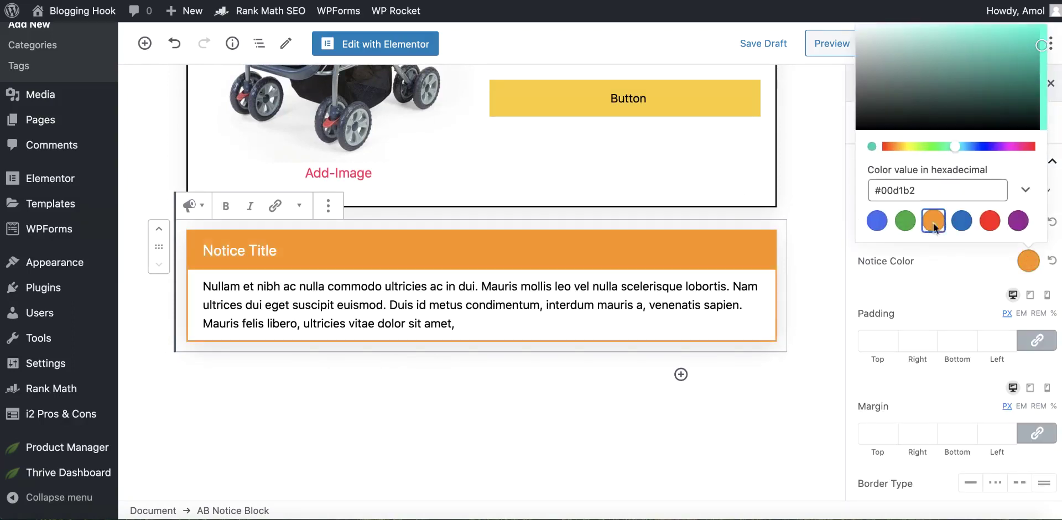
pyautogui.click(961, 221)
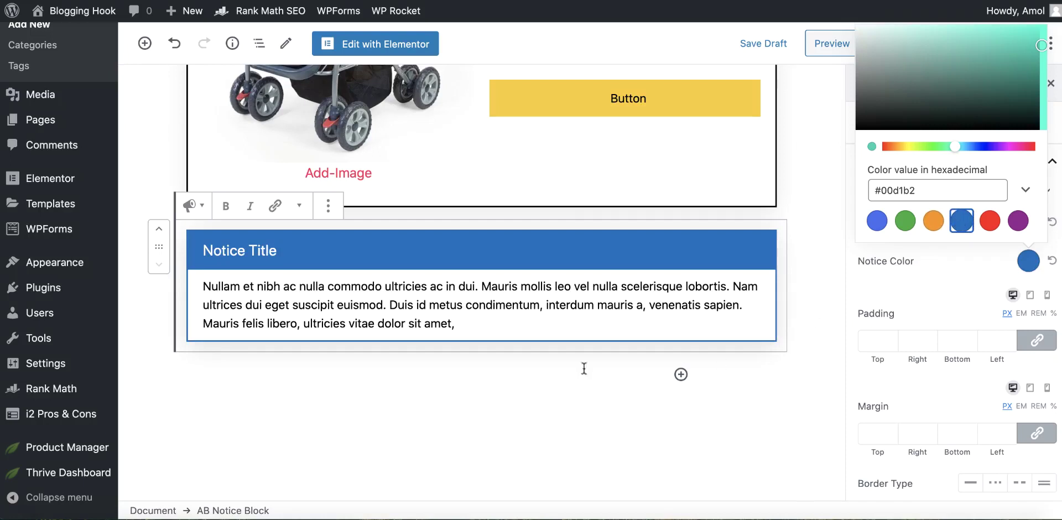
# Step: Insert an AB Pros & Cons block below the notice block
pyautogui.click(531, 374)
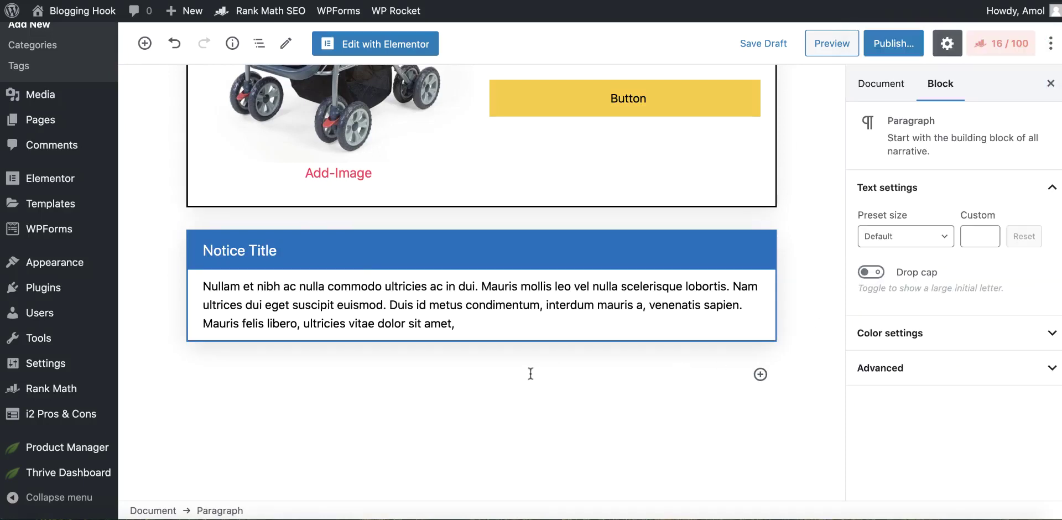
pyautogui.write('/ab')
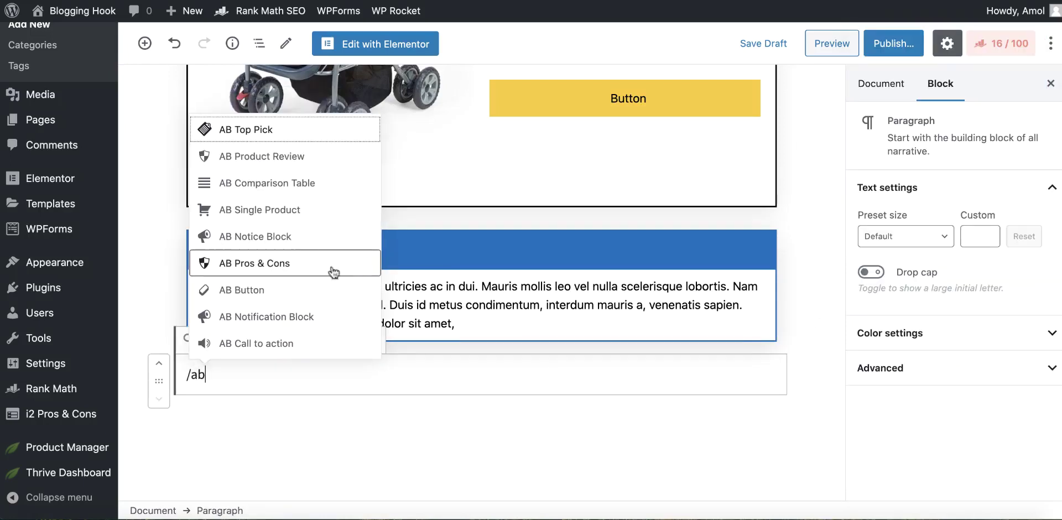
pyautogui.click(304, 271)
pyautogui.scroll(-2, 349, 380)
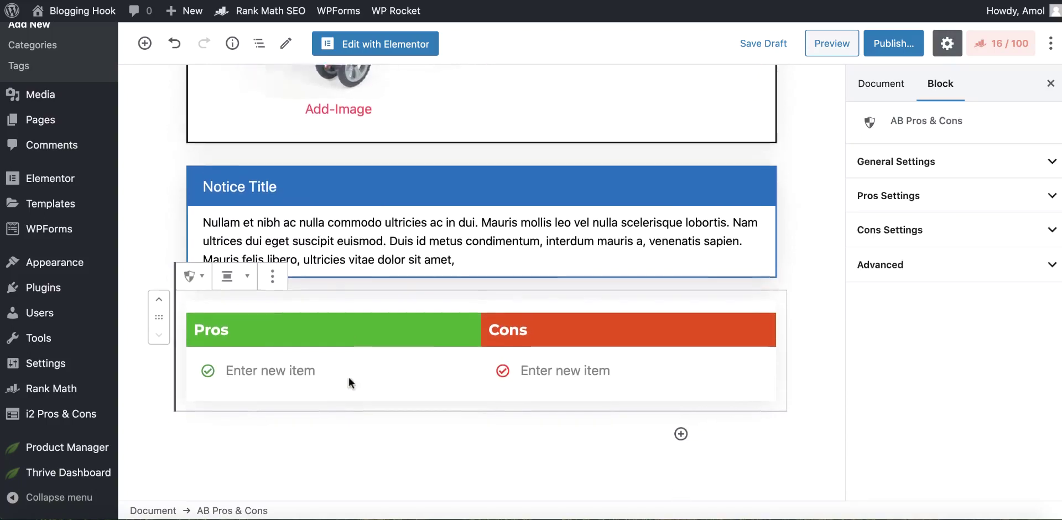
# Step: Fill the Pros list with four items reading "This is the bad feature of the product."
pyautogui.write('This is the bad feature of the product.')
pyautogui.press('Return')
pyautogui.write('This is the bad feature of the product.')
pyautogui.press('Return')
pyautogui.press('super+v')
pyautogui.press('Return')
pyautogui.press('super+v')
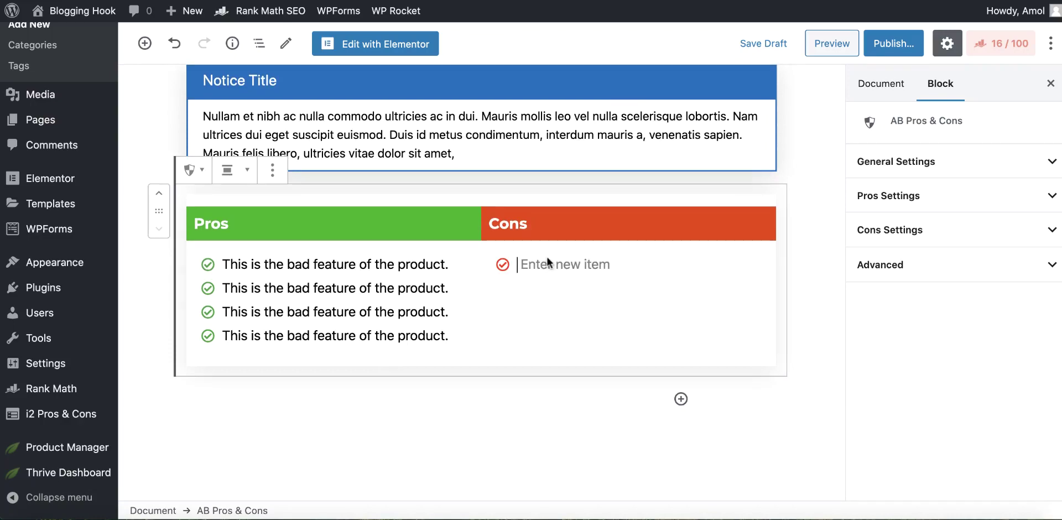
# Step: Fill the Cons list with four items reading "This is the bad feature of the product."
pyautogui.write('This is the bad feature of the product.')
pyautogui.press('Return')
pyautogui.write('This is the bad feature of the product.')
pyautogui.press('Return')
pyautogui.press('super+v')
pyautogui.press('Return')
pyautogui.press('super+v')
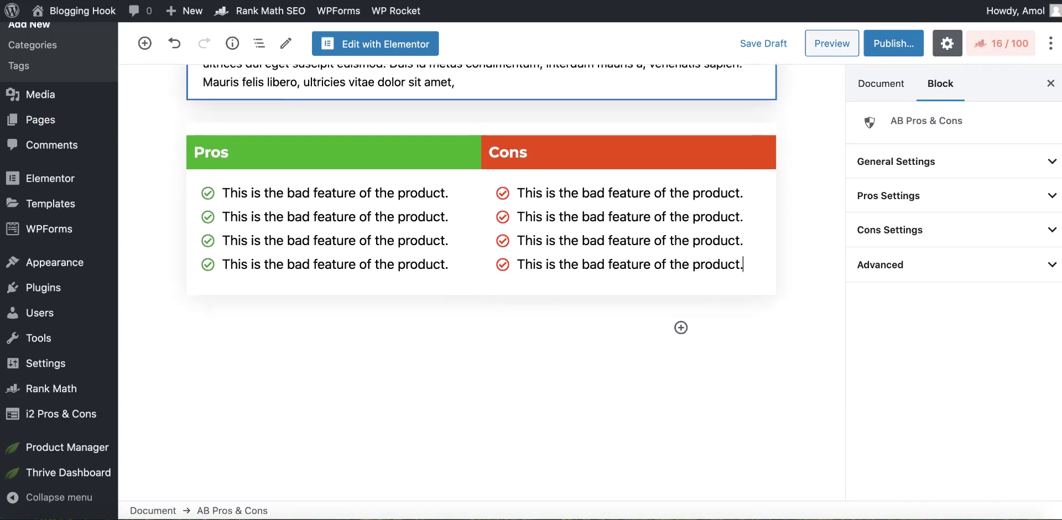
# Step: Set the Pros icon of the AB Pros & Cons block to the solid thumbs-up
pyautogui.scroll(5, 578, 389)
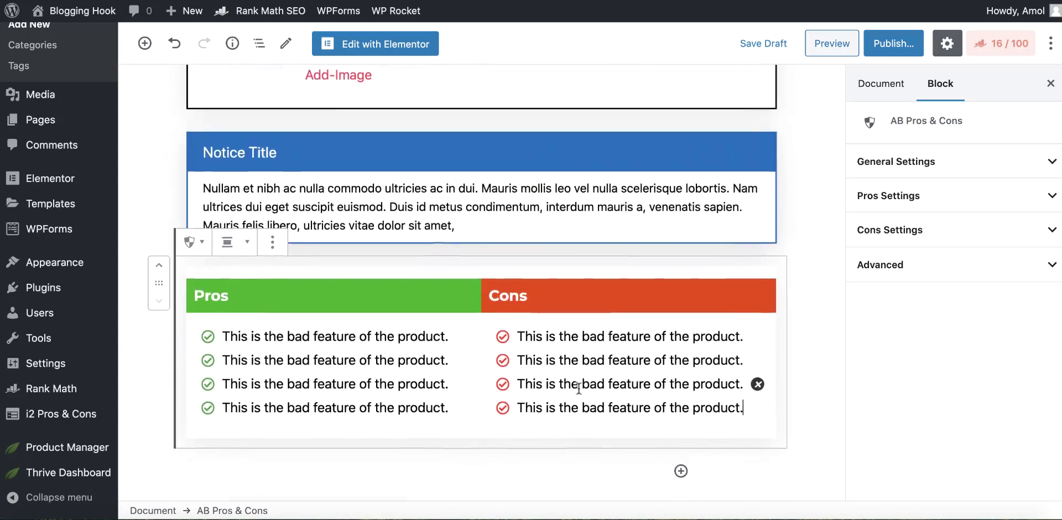
pyautogui.scroll(-1, 578, 387)
pyautogui.click(345, 355)
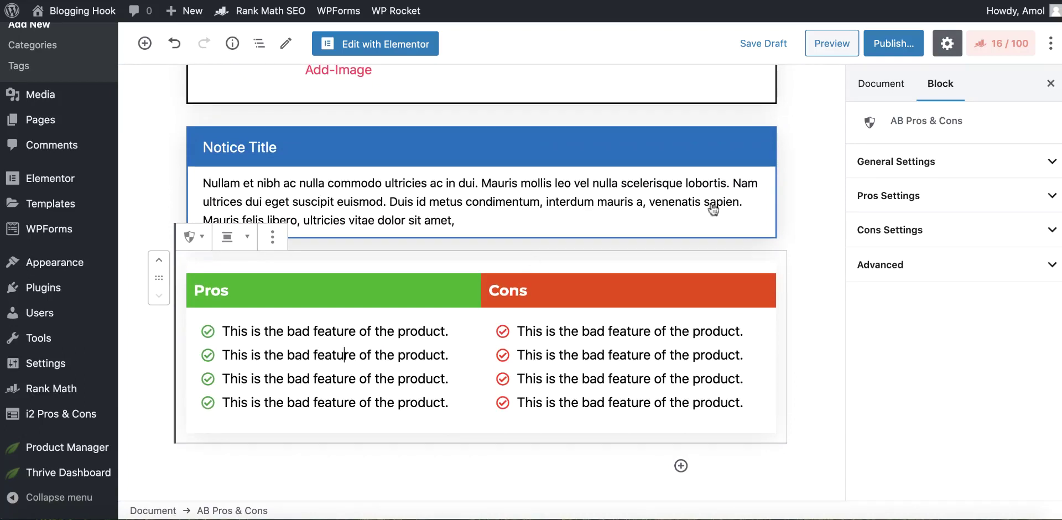
pyautogui.click(951, 195)
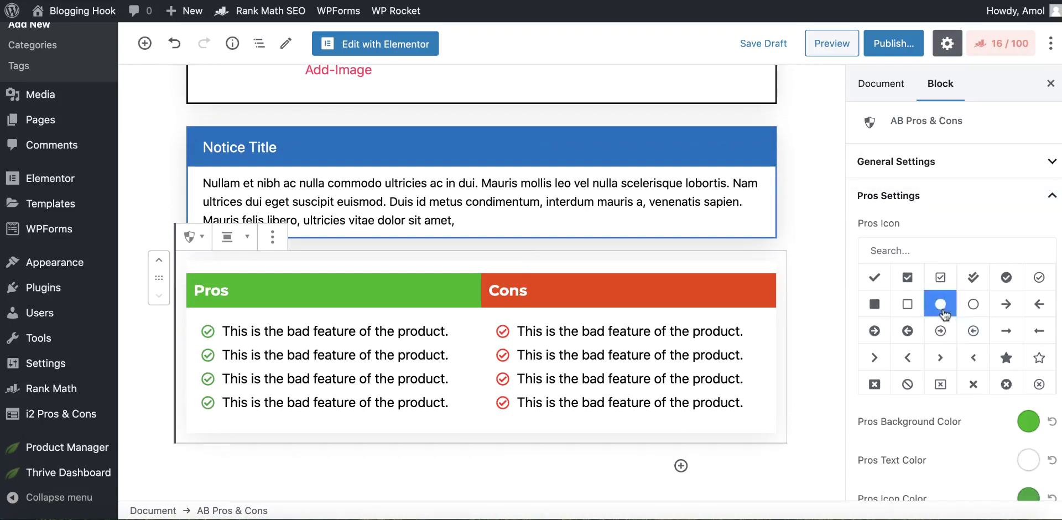
pyautogui.click(973, 277)
pyautogui.click(942, 330)
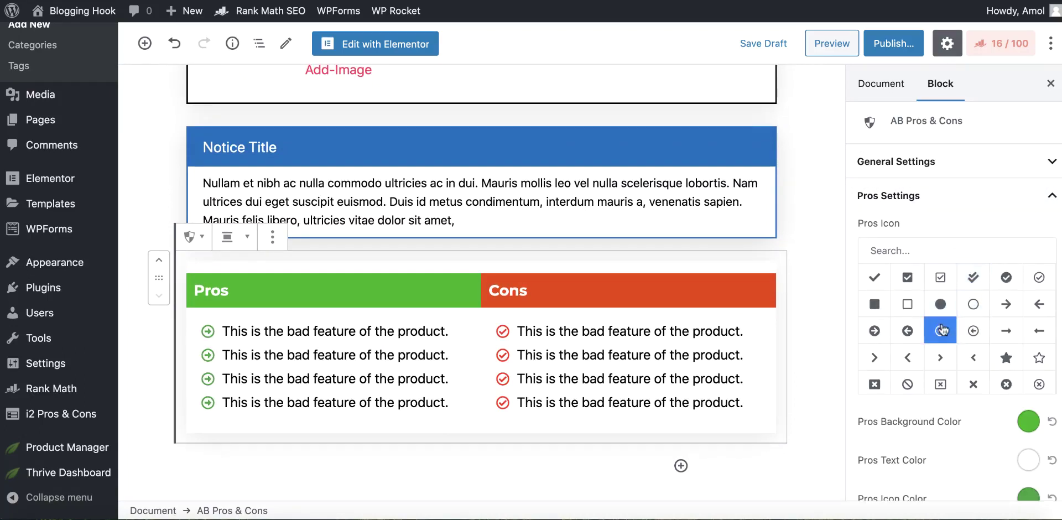
pyautogui.scroll(-1, 941, 330)
pyautogui.click(941, 381)
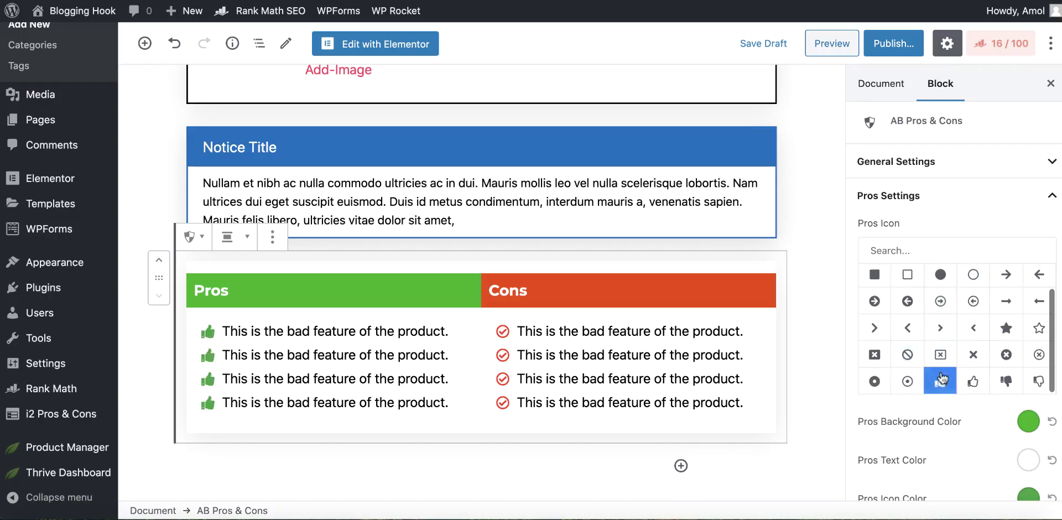
# Step: Set the Cons icon of the AB Pros & Cons block to the solid circle with a cross
pyautogui.click(620, 326)
pyautogui.scroll(-3, 927, 345)
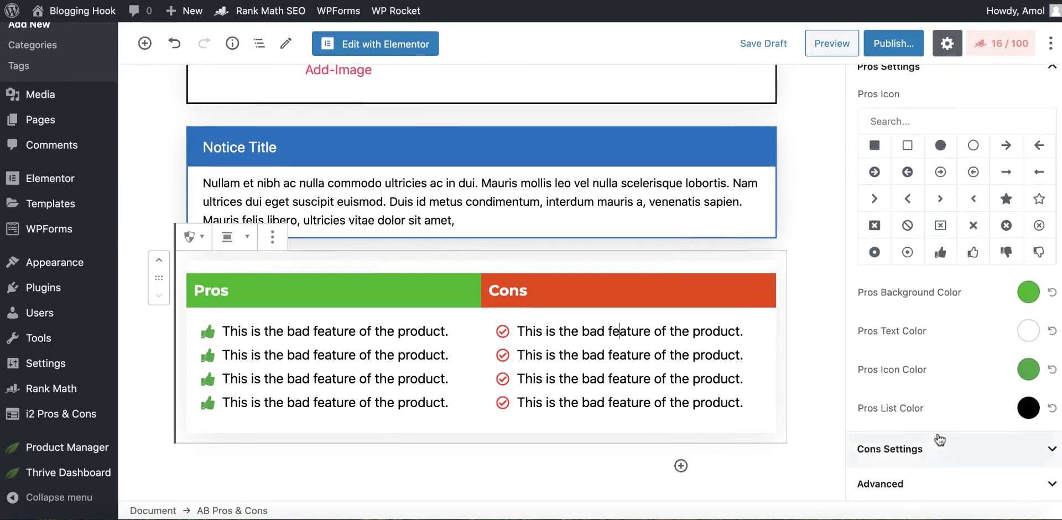
pyautogui.click(940, 442)
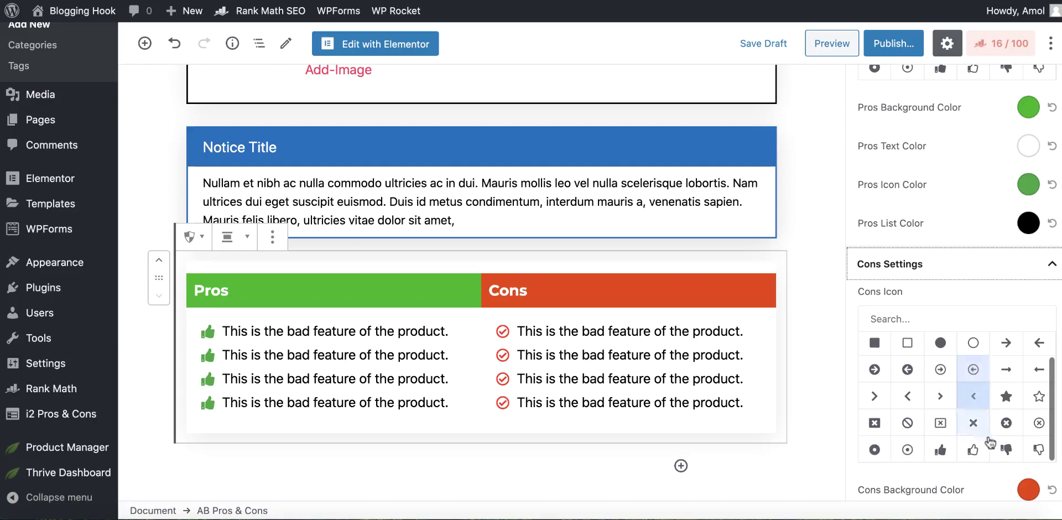
pyautogui.click(1006, 449)
pyautogui.click(1006, 396)
pyautogui.click(1006, 423)
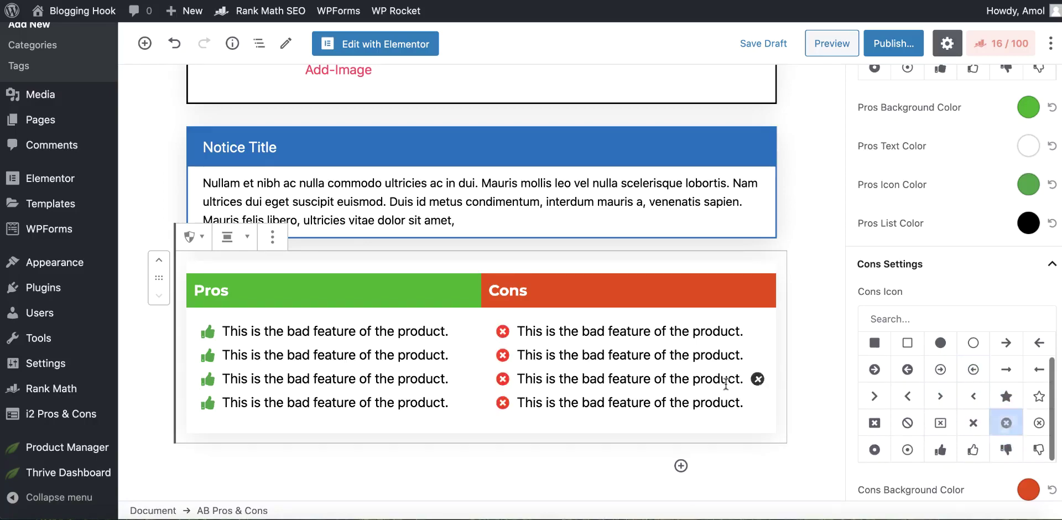
# Step: Insert an AB Button block below the pros and cons box and label it "Buy now"
pyautogui.scroll(-2, 725, 383)
pyautogui.click(498, 357)
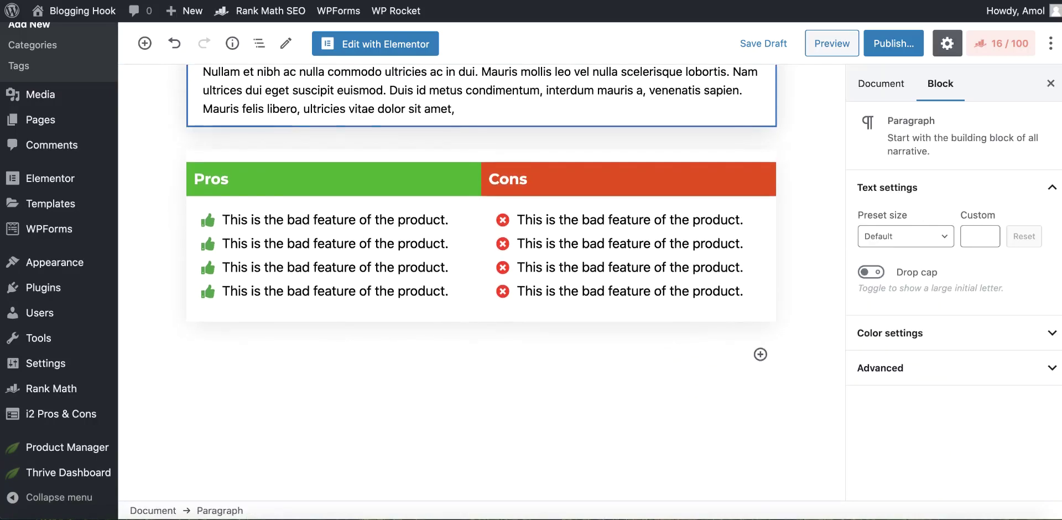
pyautogui.write('/ab')
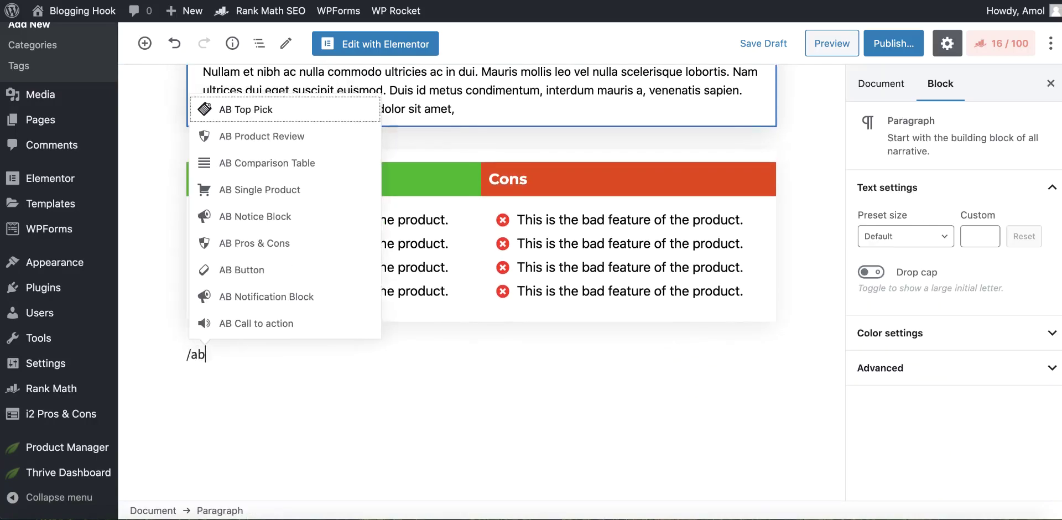
pyautogui.click(310, 271)
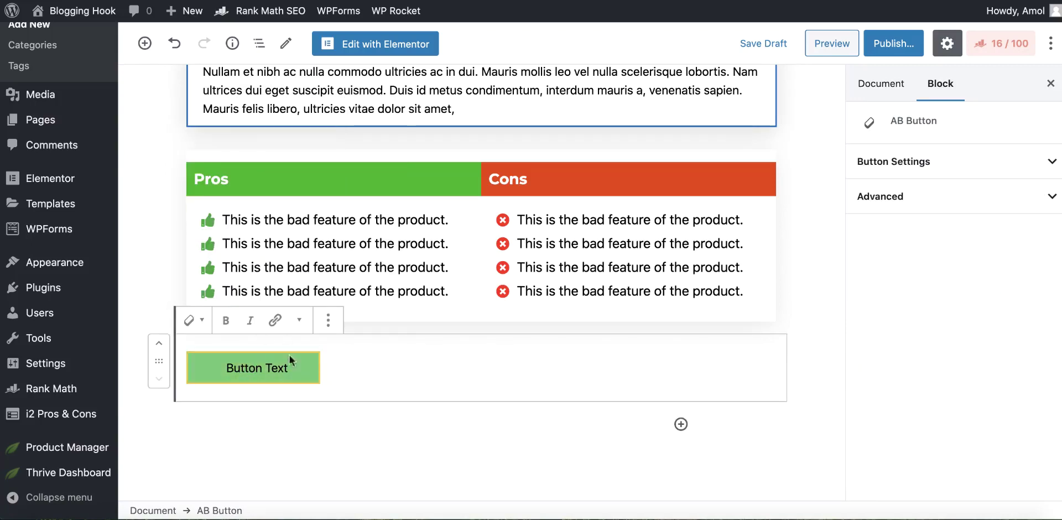
pyautogui.tripleClick(257, 369)
pyautogui.write('Buy now')
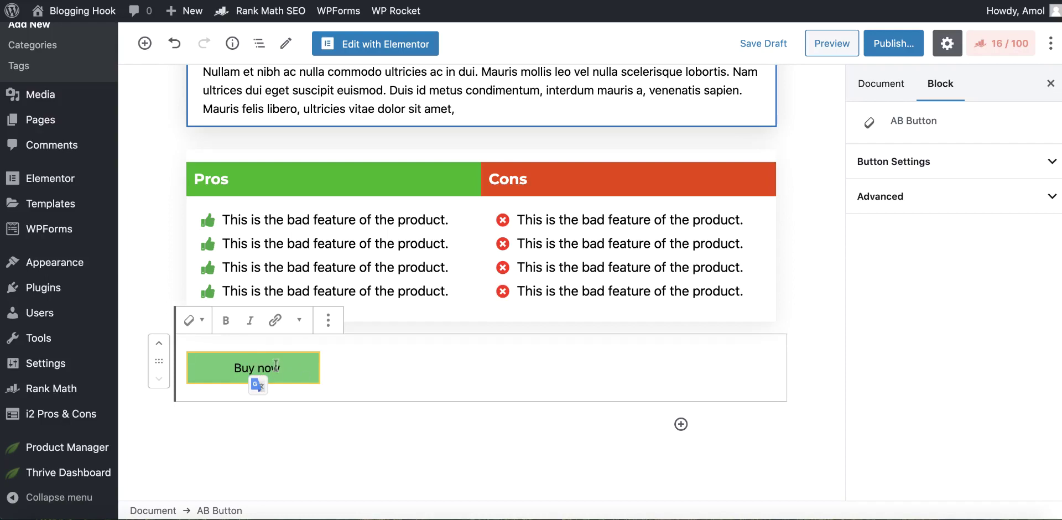
# Step: Try several sizes and widths for the "Buy now" button, settling on size L and width Fixed
pyautogui.click(968, 164)
pyautogui.scroll(-3, 991, 287)
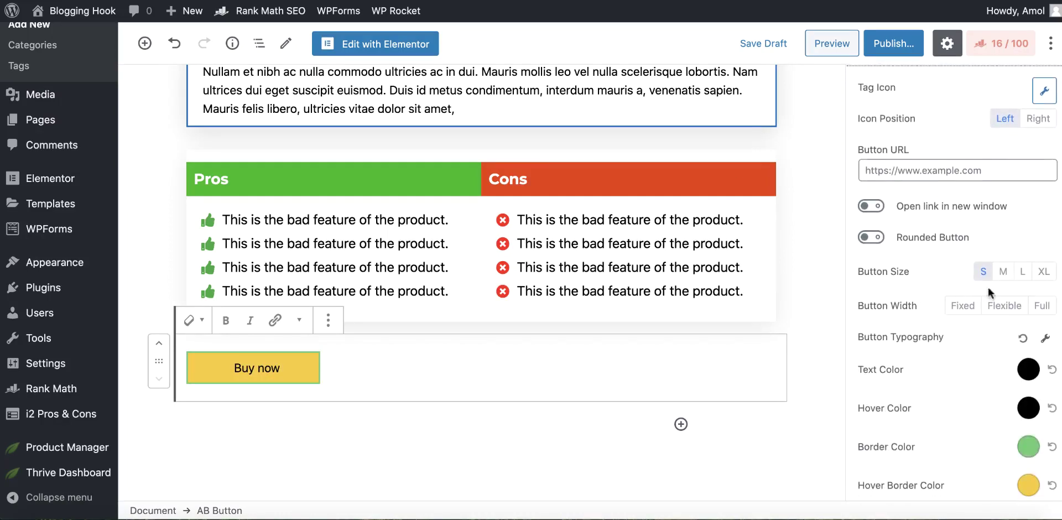
pyautogui.click(1004, 272)
pyautogui.click(1025, 272)
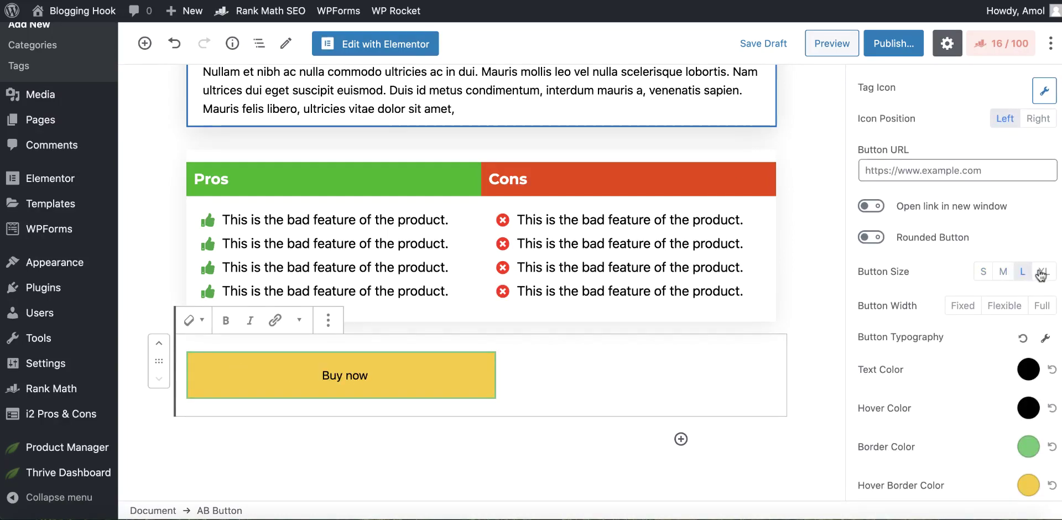
pyautogui.click(1042, 272)
pyautogui.click(1041, 306)
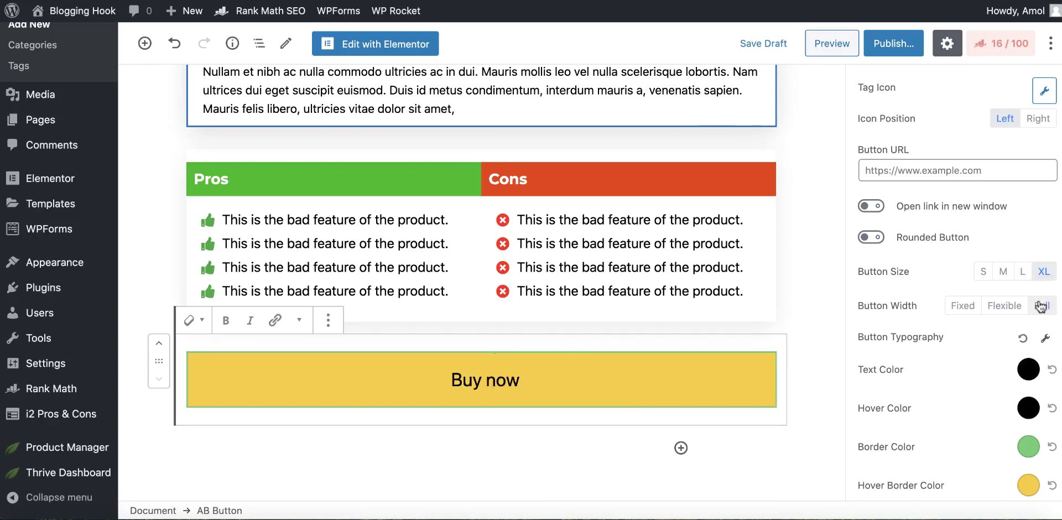
pyautogui.click(977, 310)
pyautogui.click(983, 272)
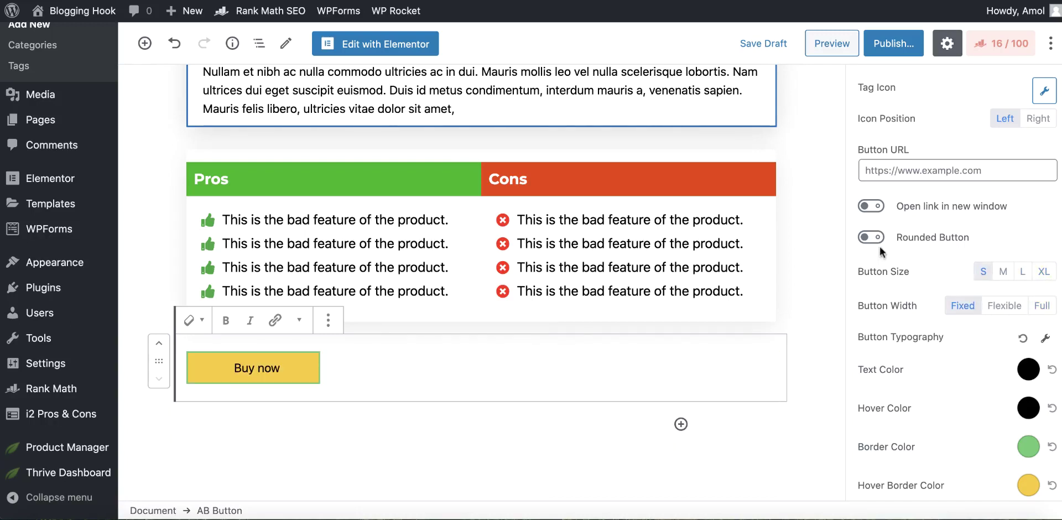
pyautogui.click(1023, 272)
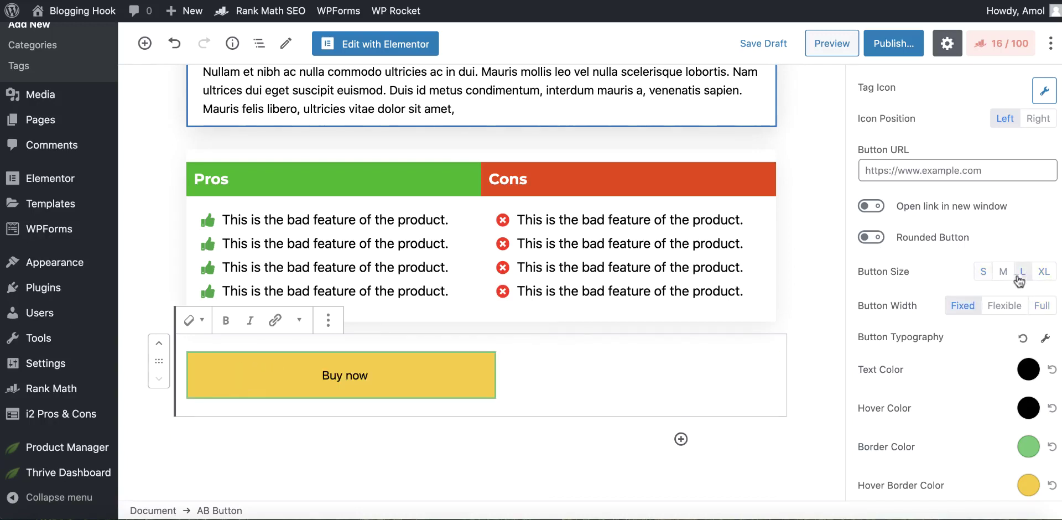
# Step: Enable the Rounded Button option for the "Buy now" button
pyautogui.click(878, 245)
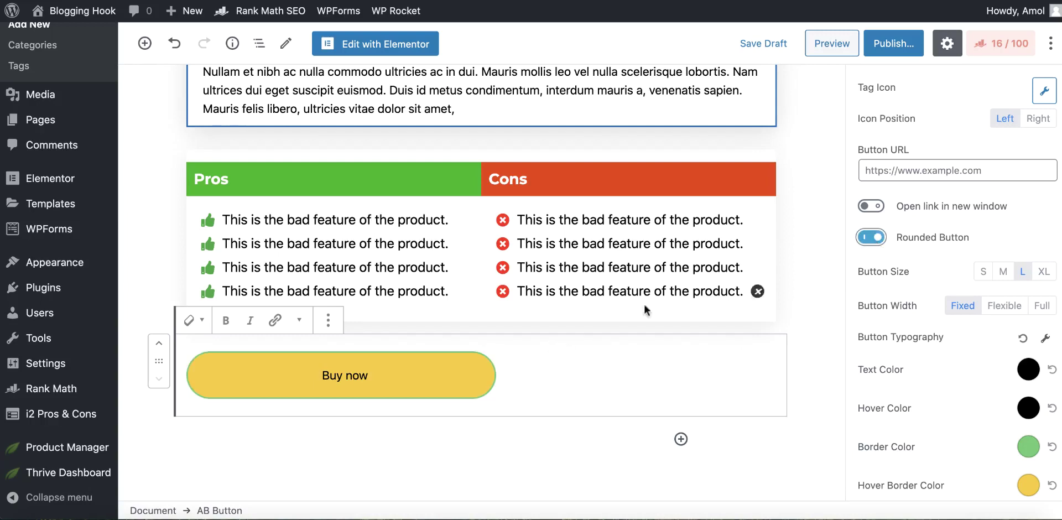
pyautogui.click(873, 239)
pyautogui.click(873, 238)
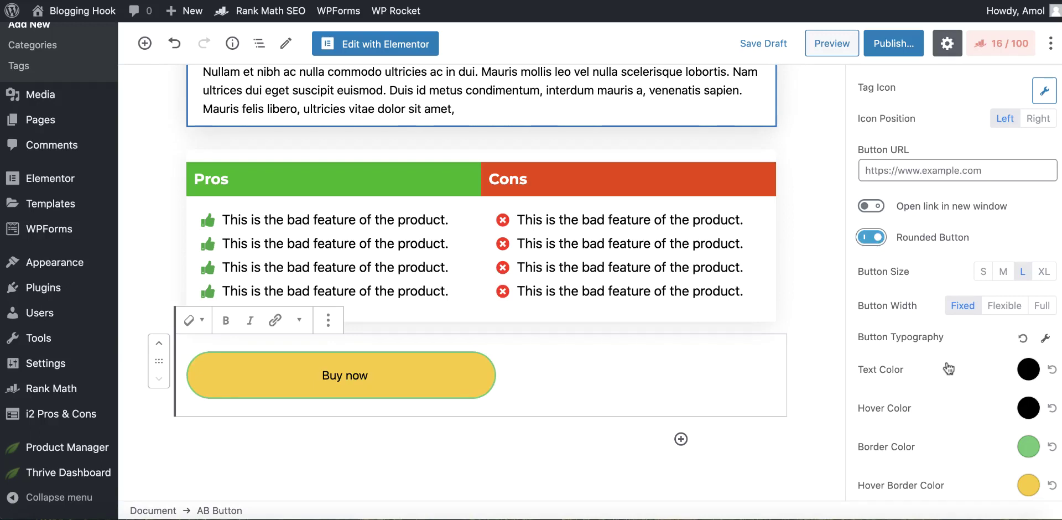
# Step: Insert an AB Notification Block below the "Buy now" button
pyautogui.scroll(-5, 949, 369)
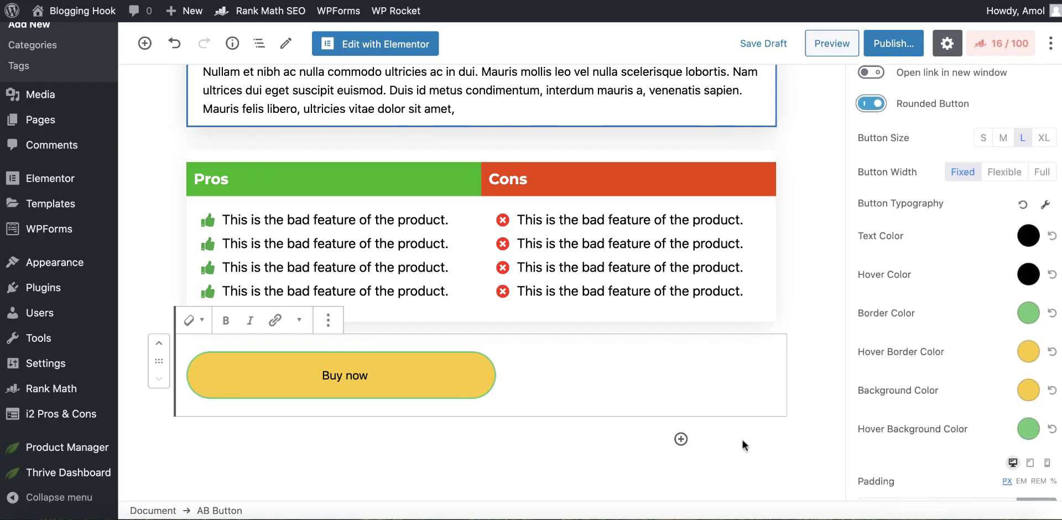
pyautogui.click(487, 426)
pyautogui.write('/ab')
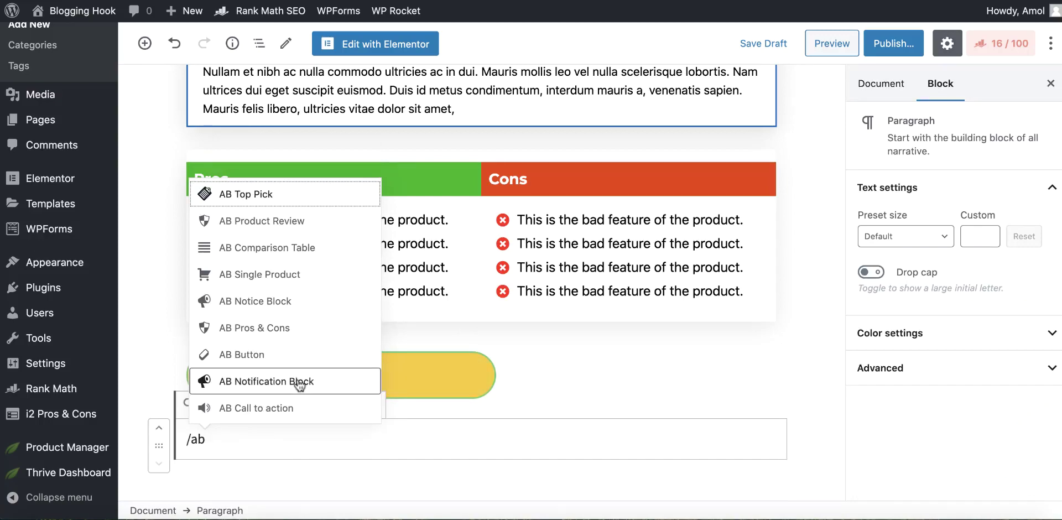
pyautogui.click(299, 386)
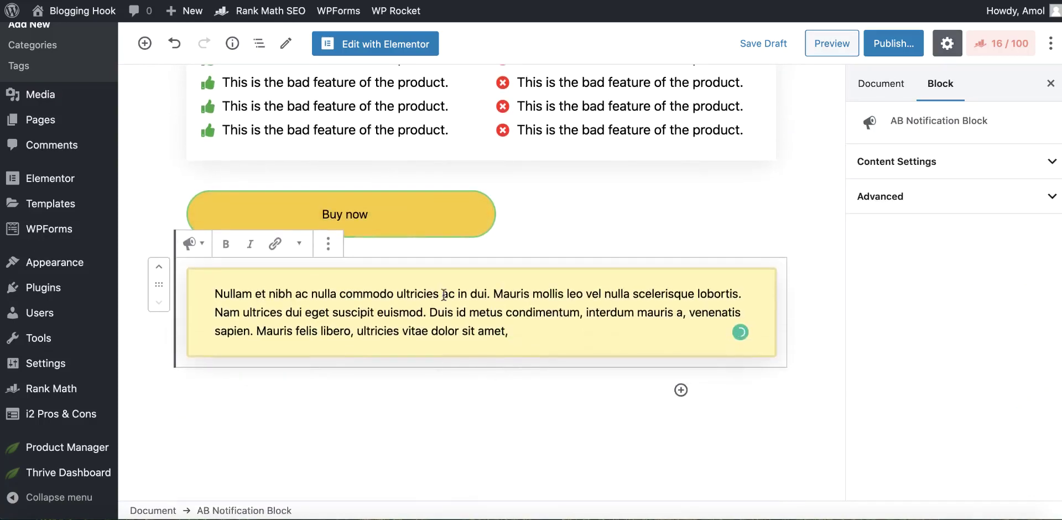
# Step: Set the AB Notification Block's background color to a custom bright yellow in its content settings
pyautogui.click(914, 162)
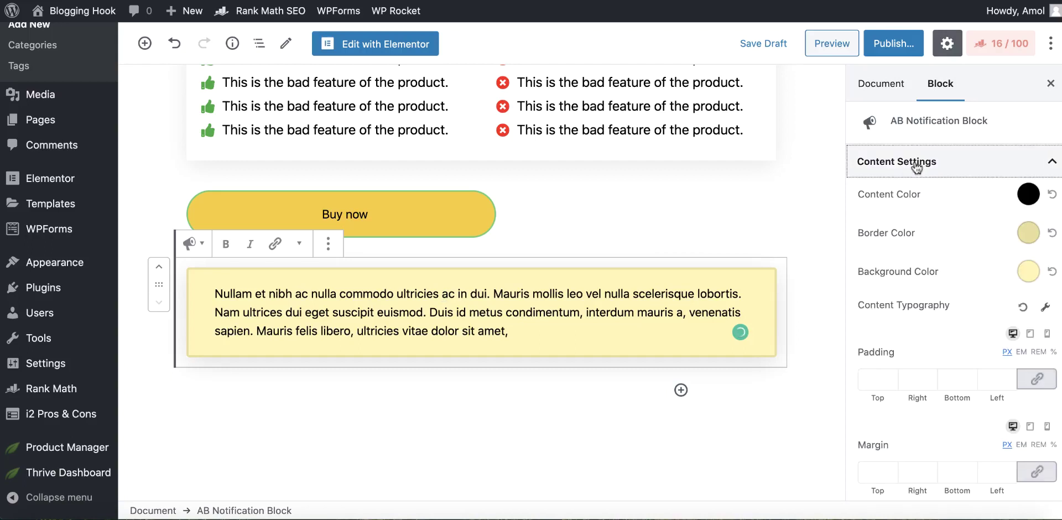
pyautogui.click(1030, 271)
pyautogui.click(933, 231)
pyautogui.click(962, 232)
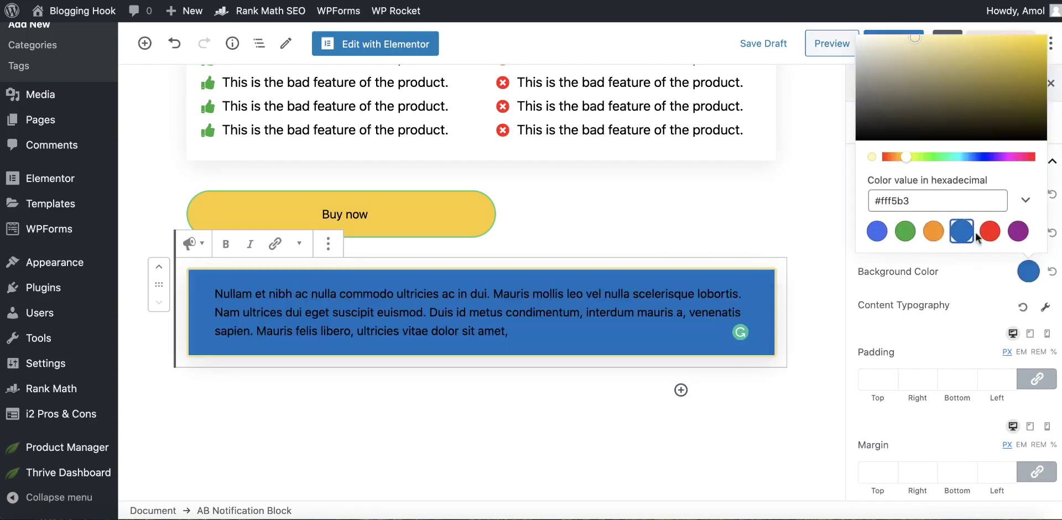
pyautogui.click(989, 230)
pyautogui.click(994, 65)
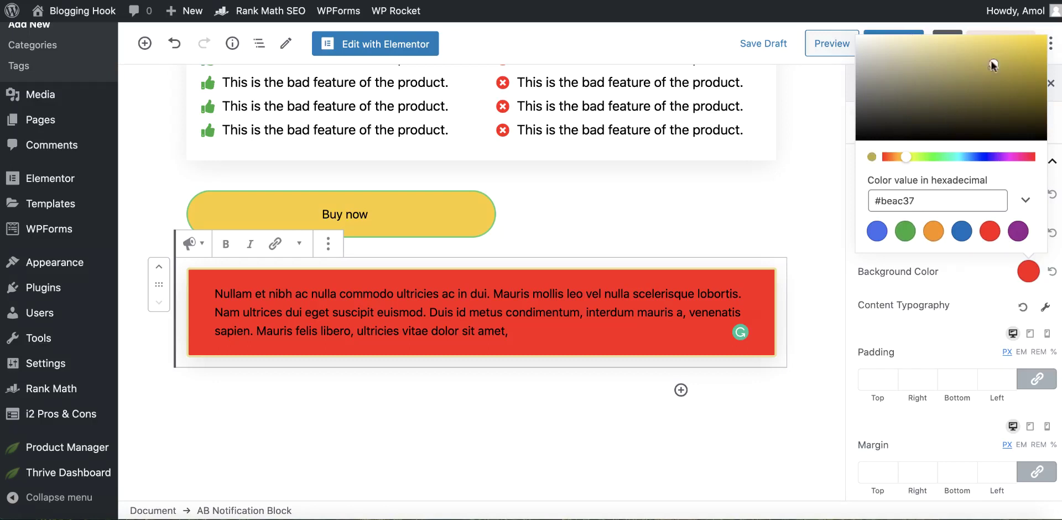
pyautogui.moveTo(994, 64); pyautogui.dragTo(1007, 40)
pyautogui.click(960, 275)
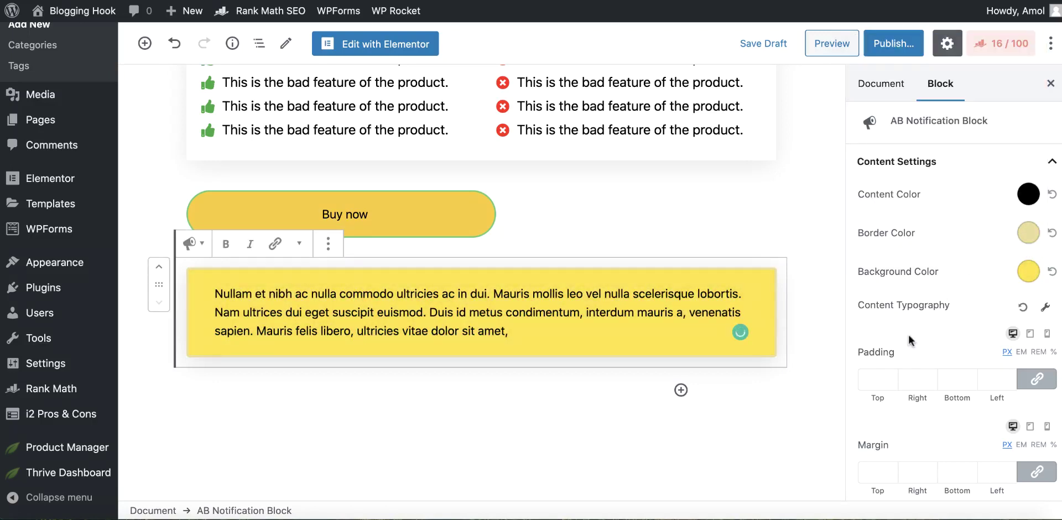
# Step: Set the AB Notification Block's border width to 4 px on all four sides
pyautogui.scroll(-10, 908, 333)
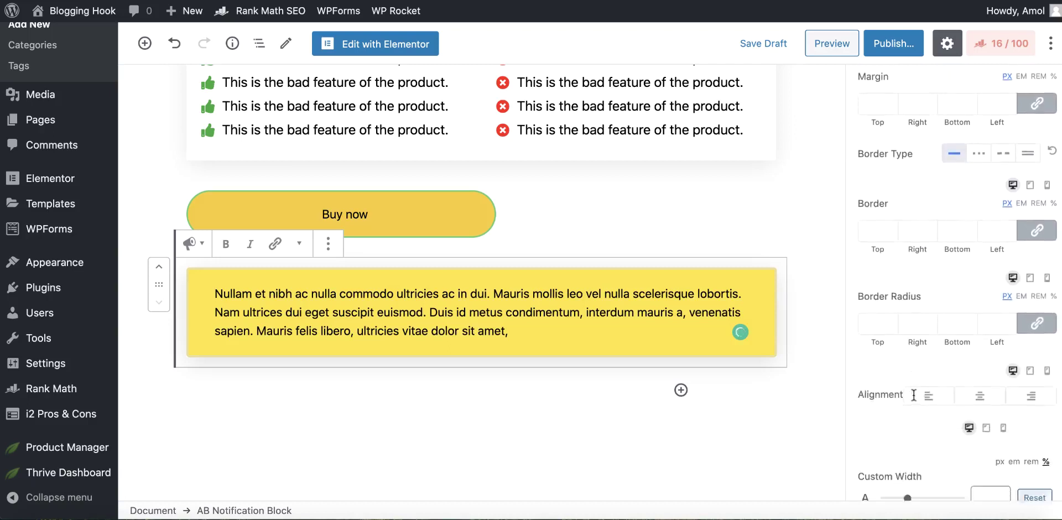
pyautogui.scroll(-4, 914, 394)
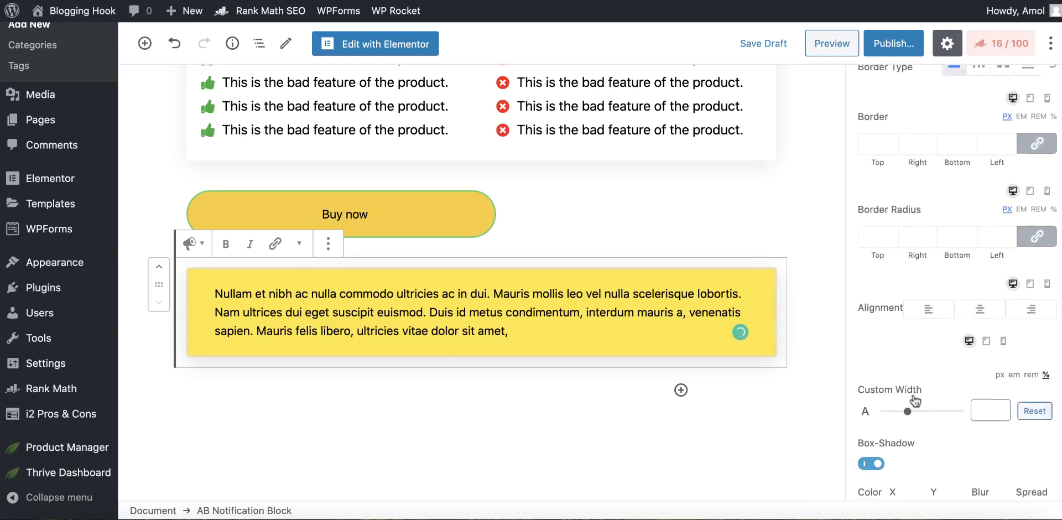
pyautogui.scroll(4, 888, 281)
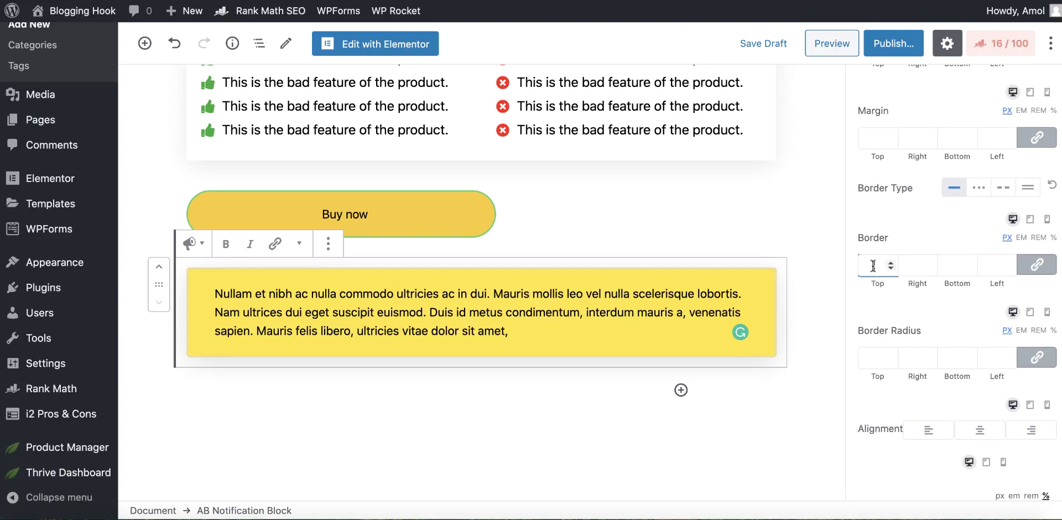
pyautogui.write('4')
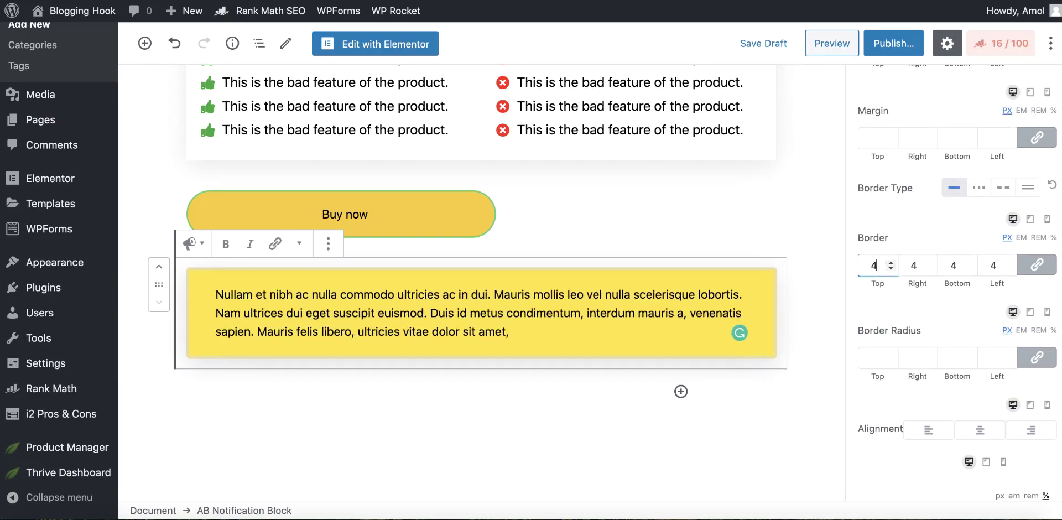
# Step: Set the AB Notification Block's border width to 5 px on all four sides
pyautogui.click(890, 264)
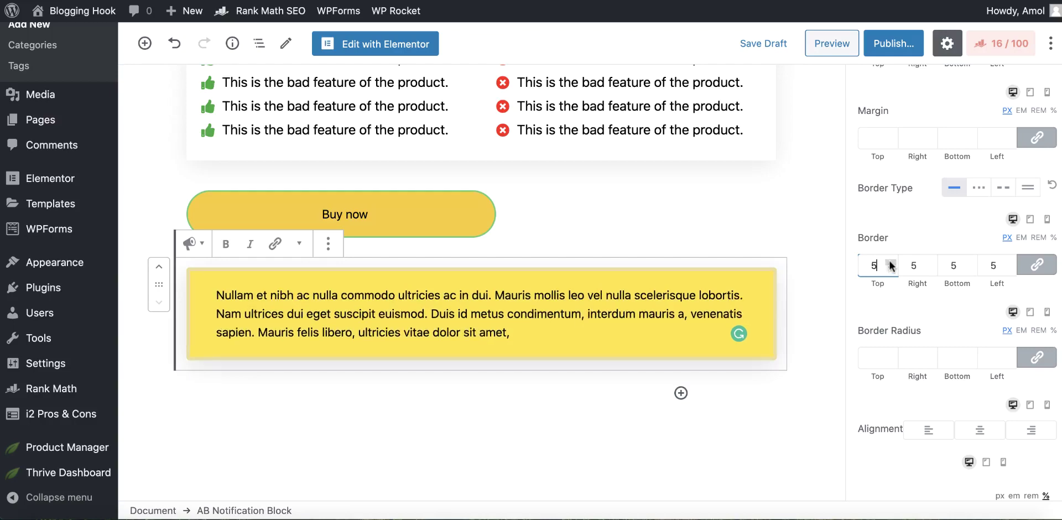
pyautogui.click(890, 263)
pyautogui.click(889, 263)
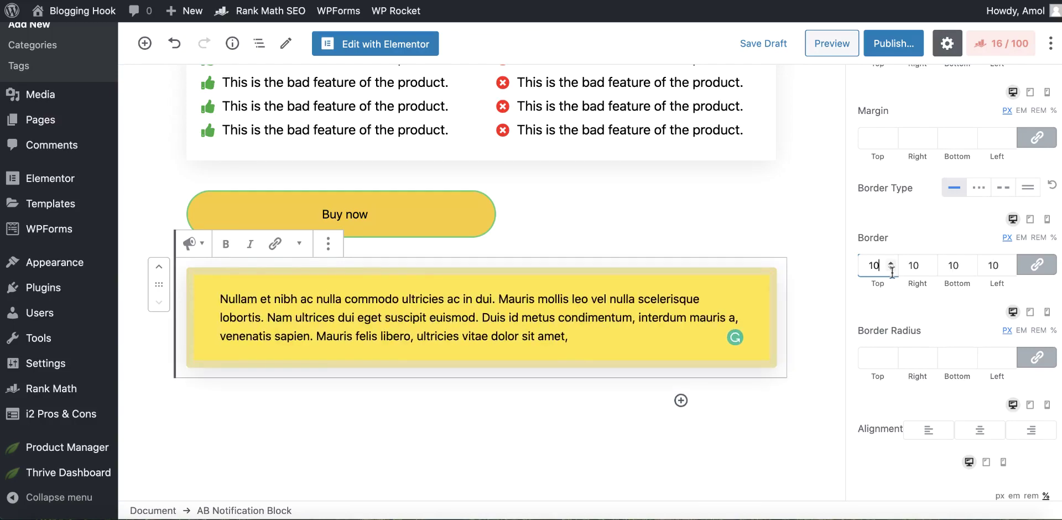
pyautogui.click(891, 268)
pyautogui.click(890, 268)
pyautogui.click(890, 268)
pyautogui.click(890, 267)
pyautogui.click(890, 267)
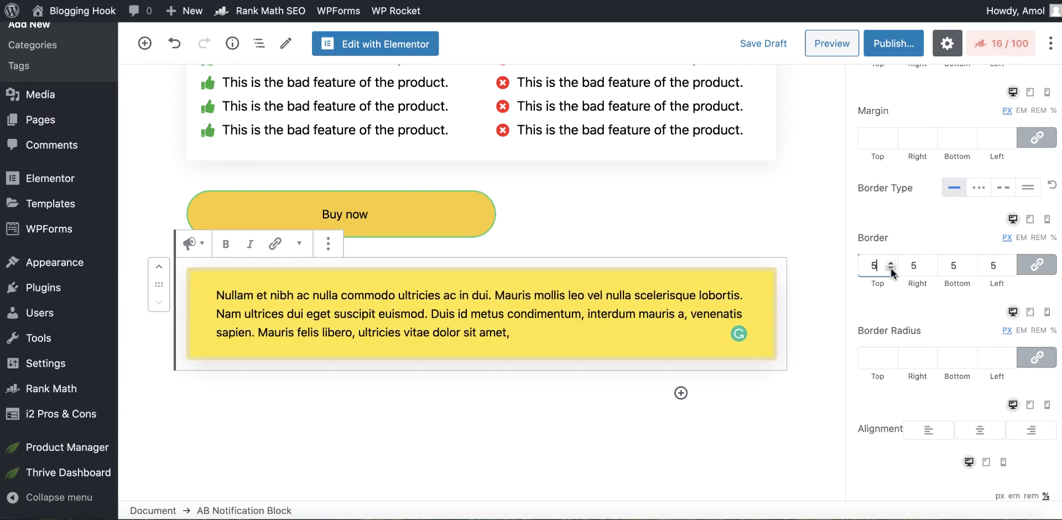
# Step: Insert an AB Call to action block below the notification block and open its box settings
pyautogui.click(502, 393)
pyautogui.write('/ab')
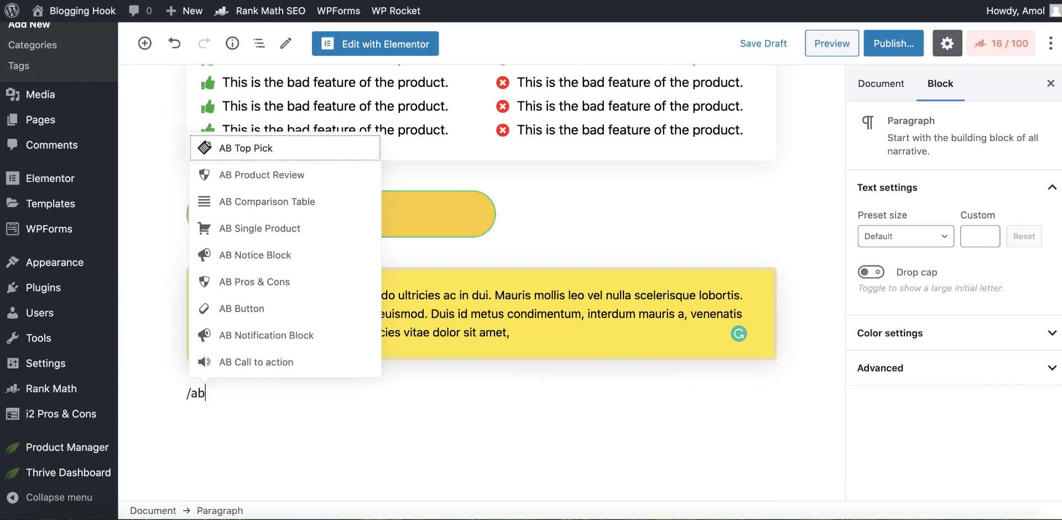
pyautogui.click(308, 361)
pyautogui.scroll(-5, 441, 390)
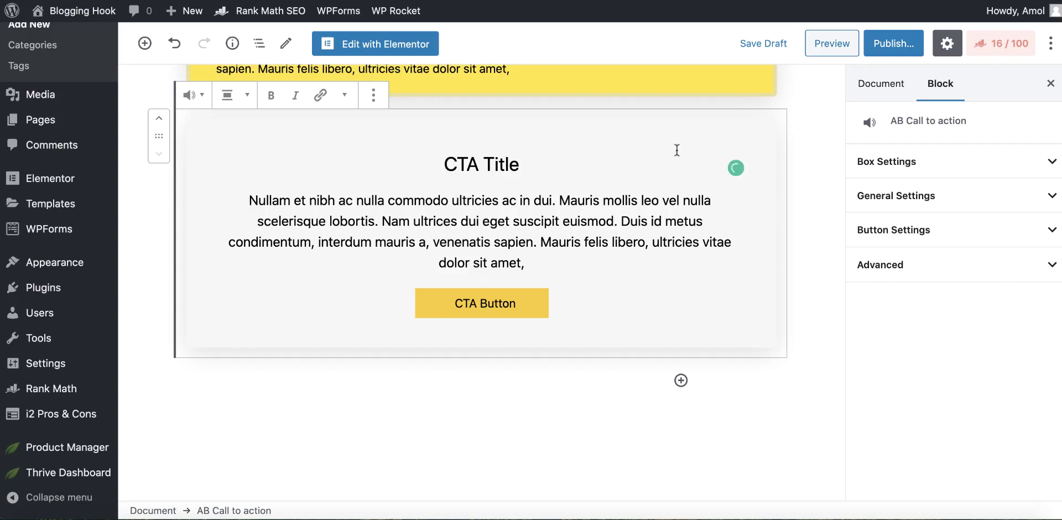
pyautogui.click(919, 176)
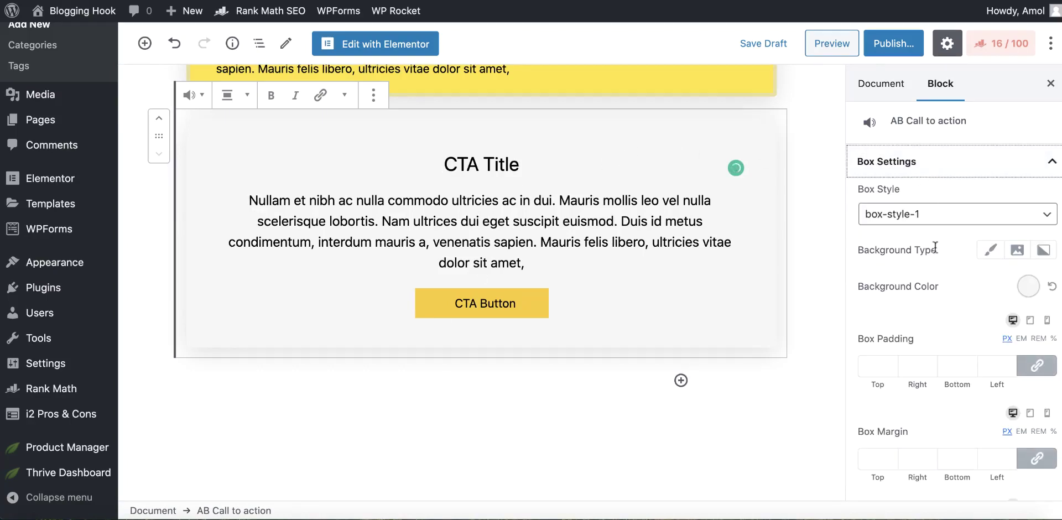
# Step: Try box-style-2 on the call-to-action box and return it to box-style-1
pyautogui.click(944, 221)
pyautogui.click(874, 231)
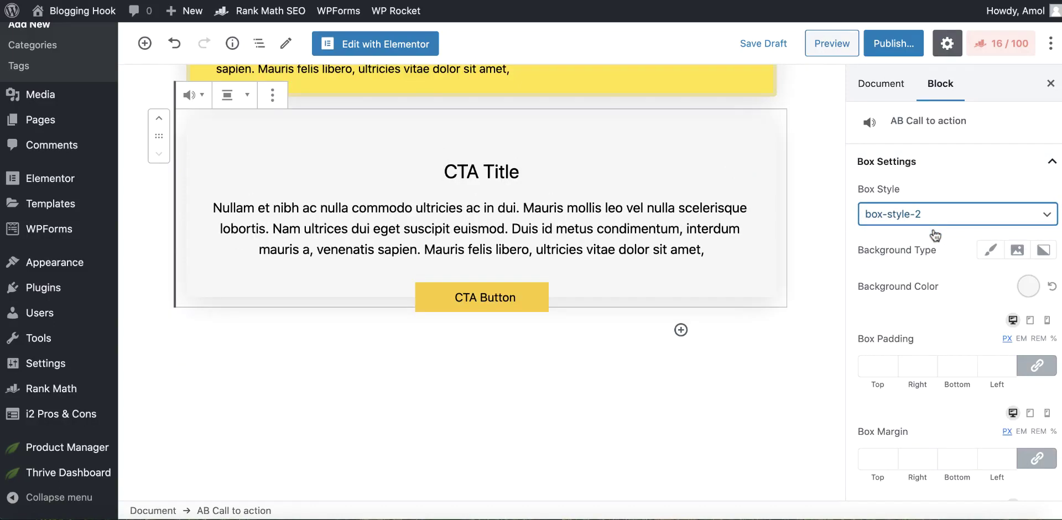
pyautogui.click(912, 214)
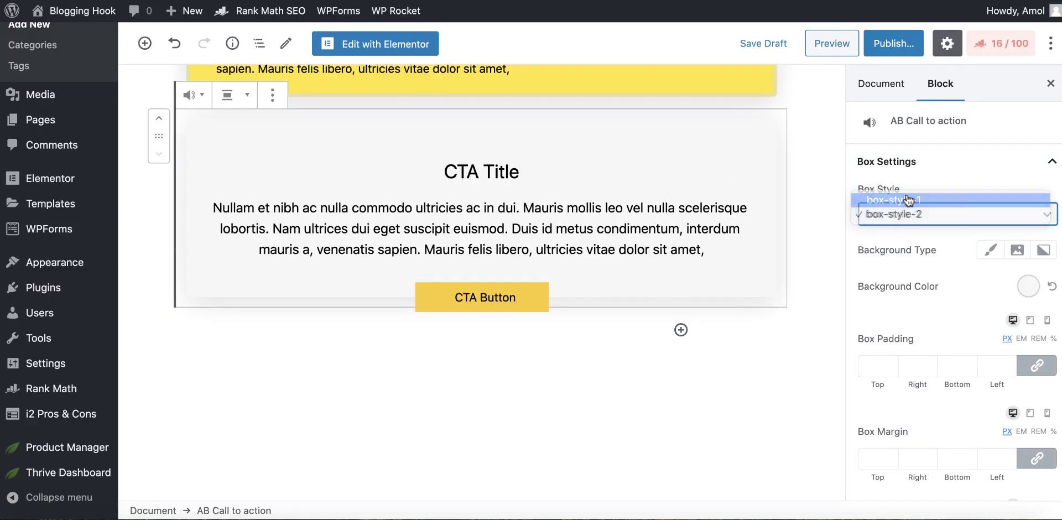
pyautogui.click(910, 200)
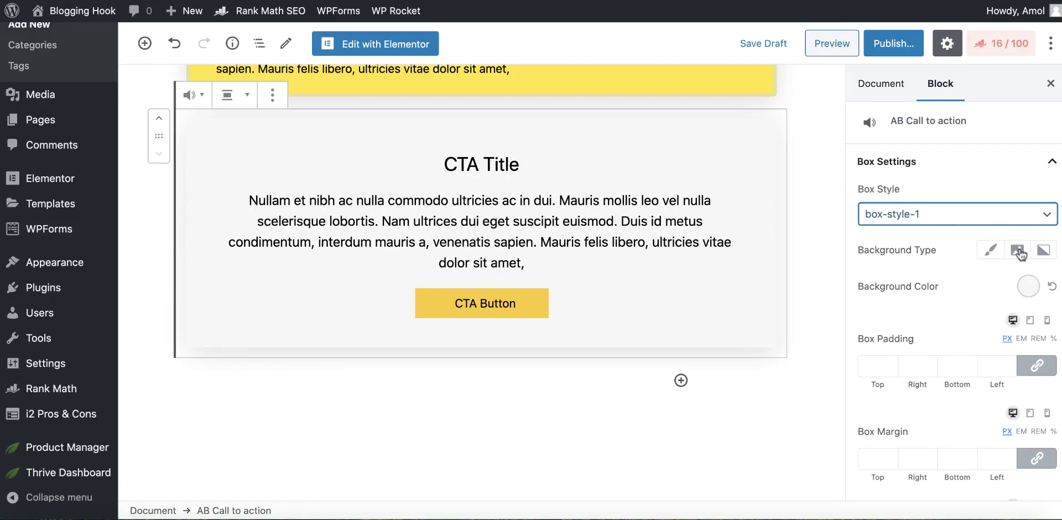
# Step: Give the call-to-action box a background image, using the purple gradient picture from the media library
pyautogui.click(1019, 252)
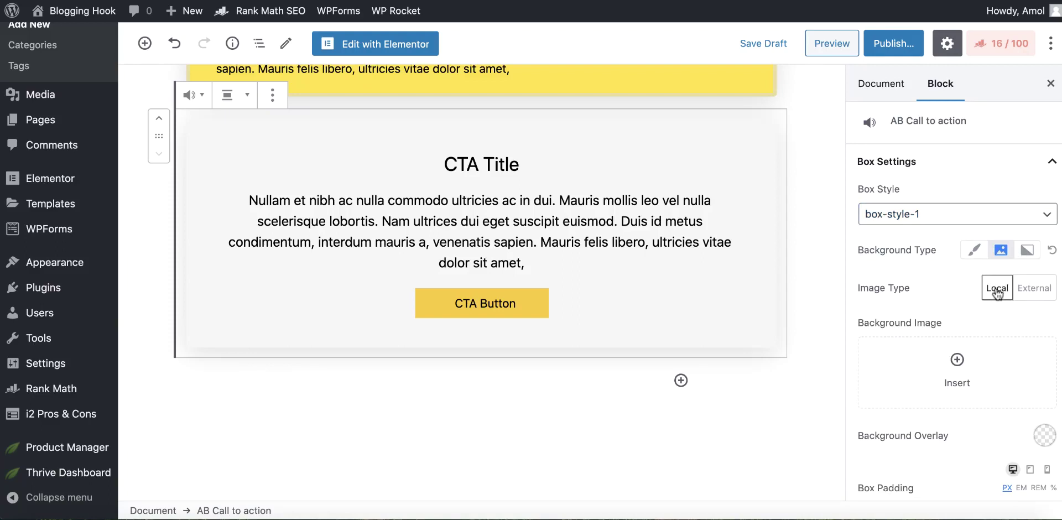
pyautogui.moveTo(1006, 293); pyautogui.dragTo(958, 387)
pyautogui.click(955, 381)
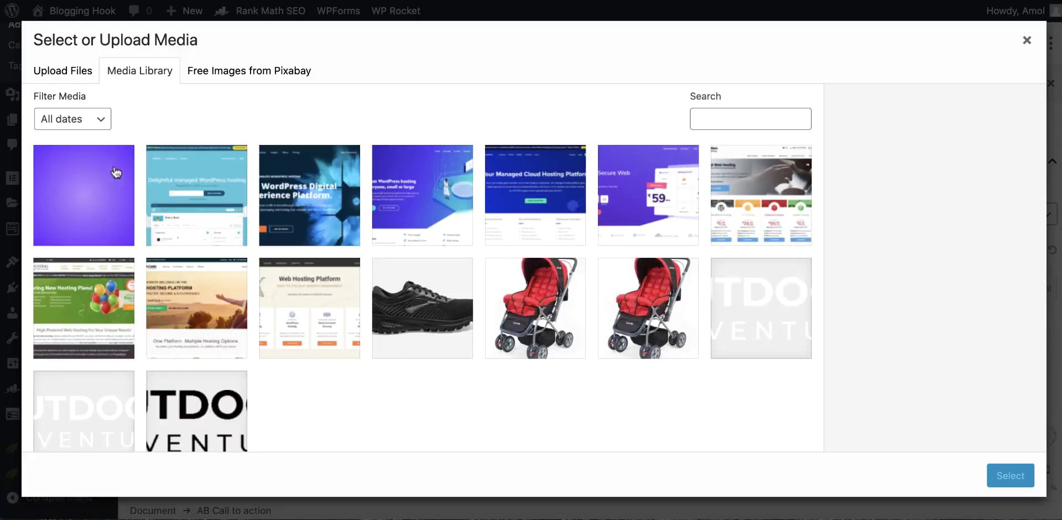
pyautogui.click(117, 174)
pyautogui.click(1000, 475)
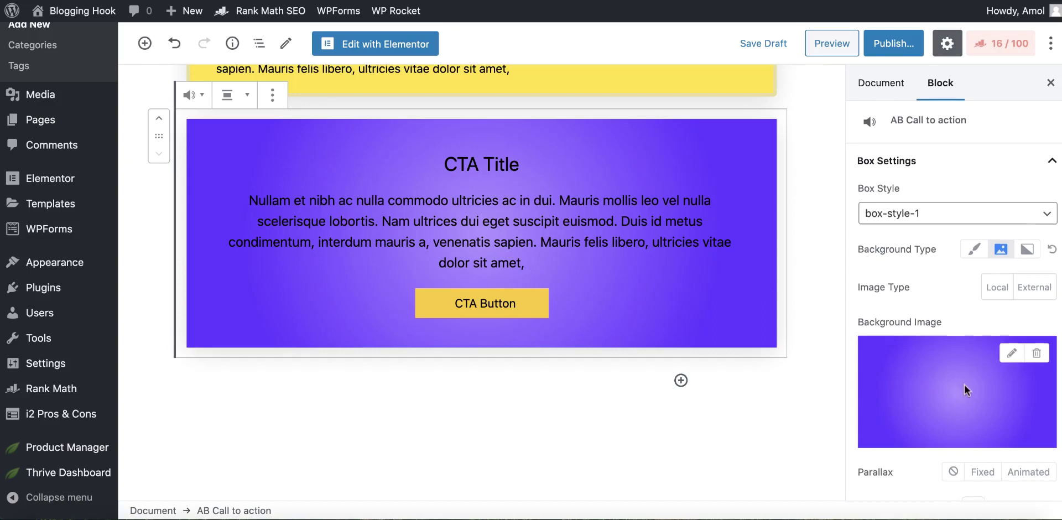
# Step: Apply a dark, mostly transparent background overlay over the call-to-action box's image
pyautogui.scroll(-5, 964, 384)
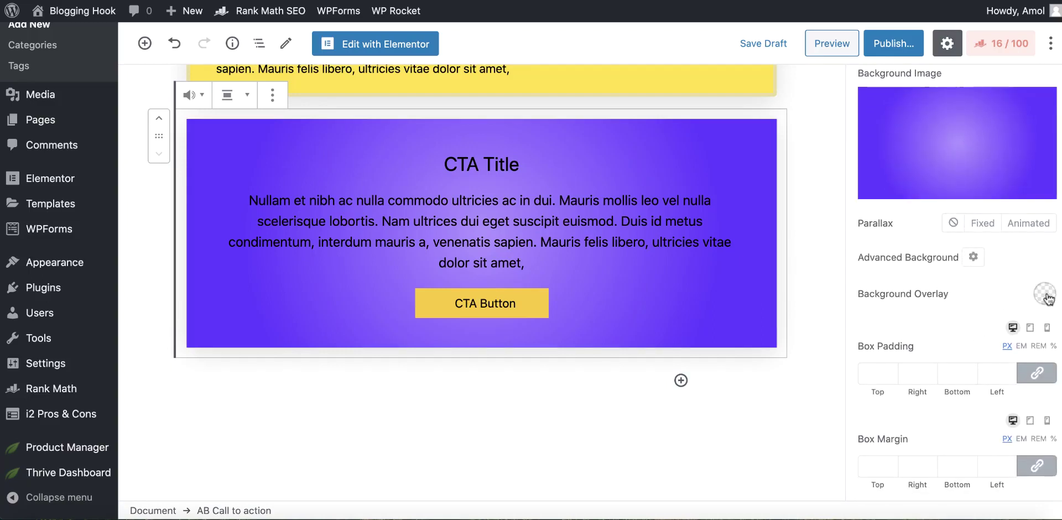
pyautogui.click(1044, 295)
pyautogui.moveTo(954, 122); pyautogui.dragTo(997, 116)
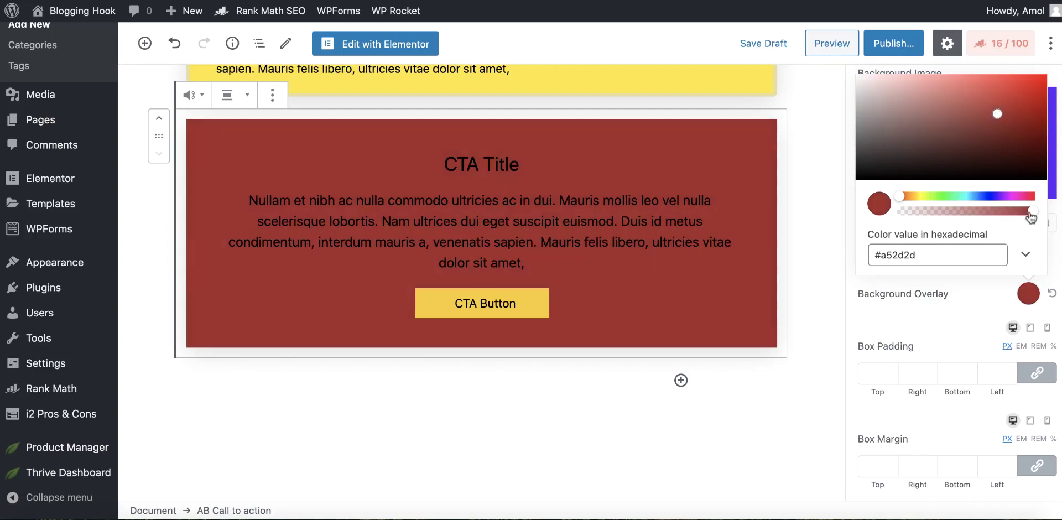
pyautogui.moveTo(1030, 217); pyautogui.dragTo(958, 218)
pyautogui.moveTo(897, 173); pyautogui.dragTo(901, 162)
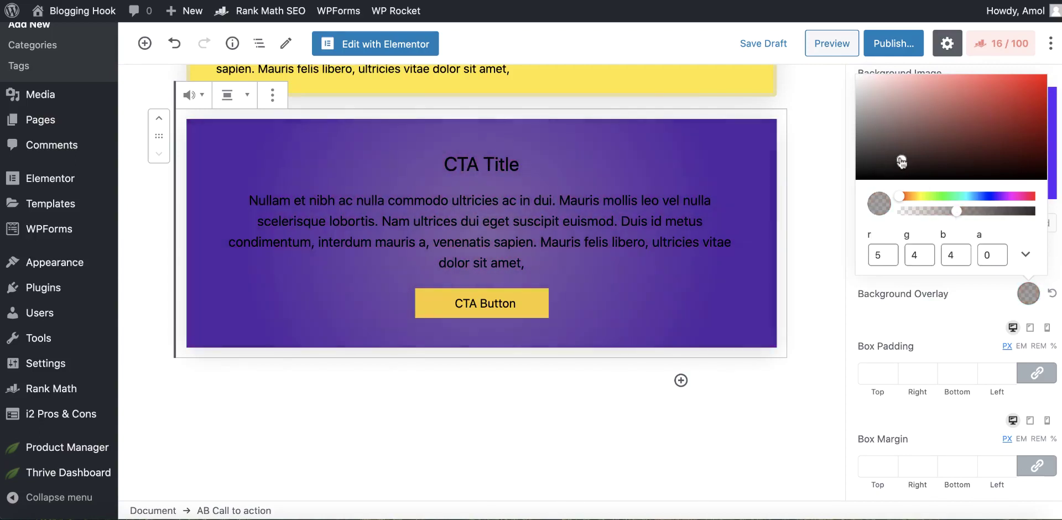
pyautogui.moveTo(953, 214); pyautogui.dragTo(923, 215)
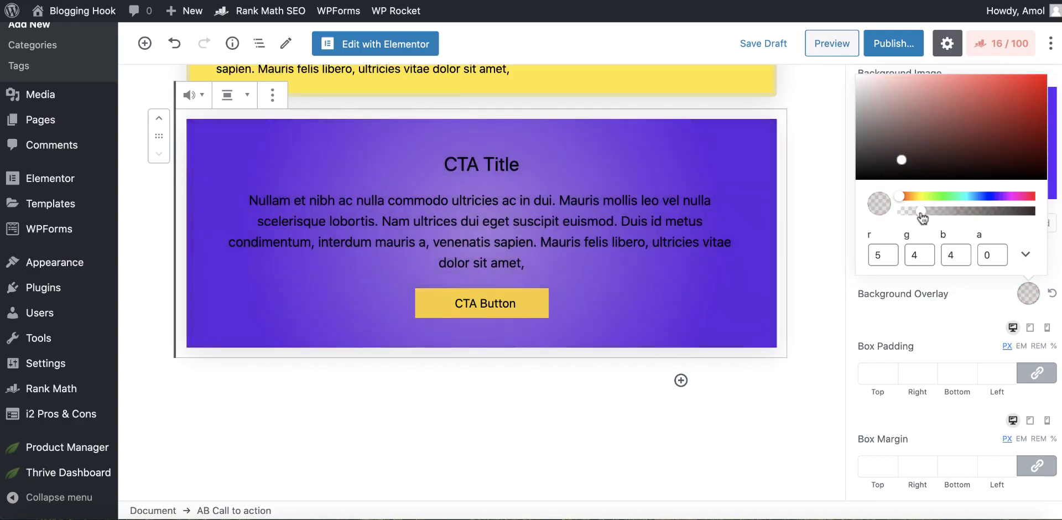
pyautogui.click(941, 330)
# Step: Set the call-to-action block's title color to white and its content color to a near-white shade
pyautogui.scroll(-10, 963, 319)
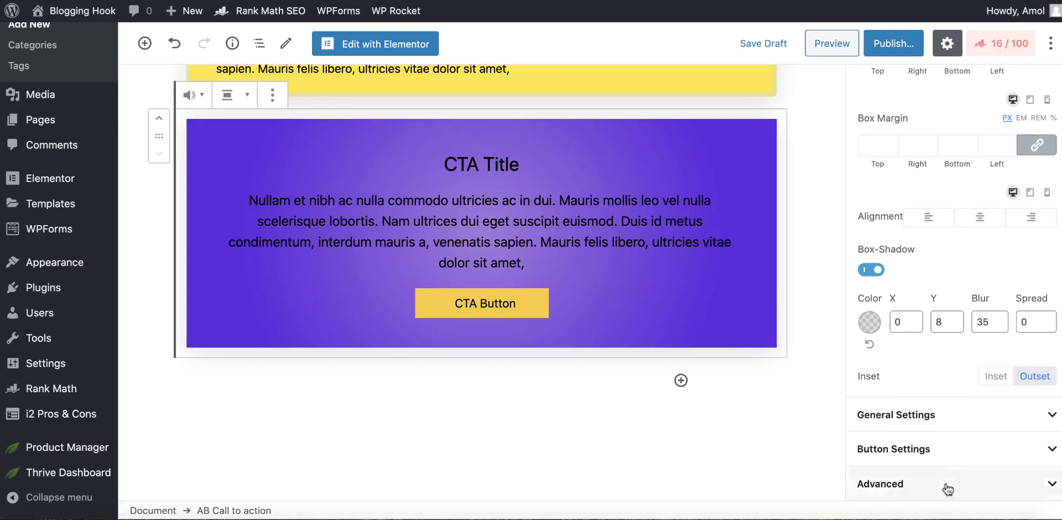
pyautogui.click(955, 423)
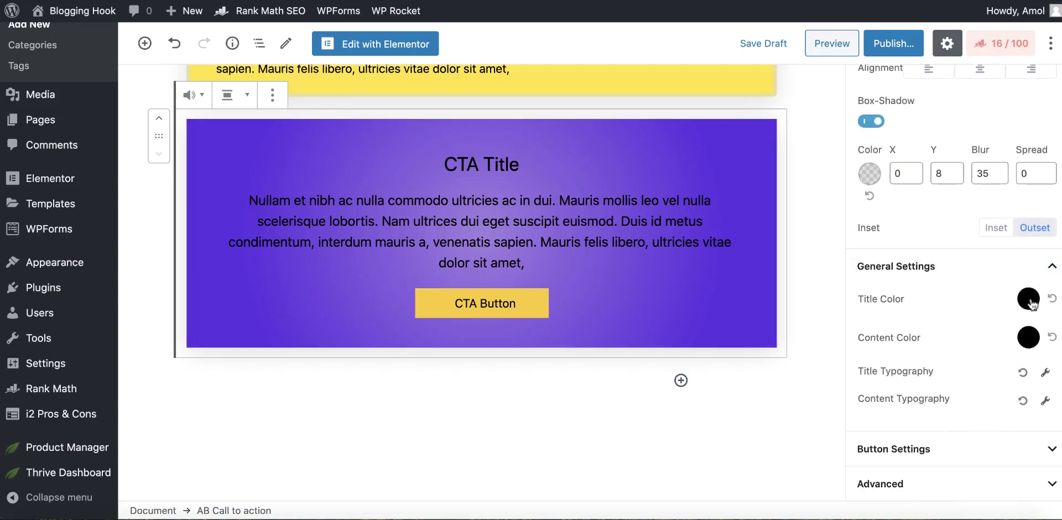
pyautogui.click(1028, 300)
pyautogui.moveTo(896, 159); pyautogui.dragTo(846, 130)
pyautogui.click(847, 83)
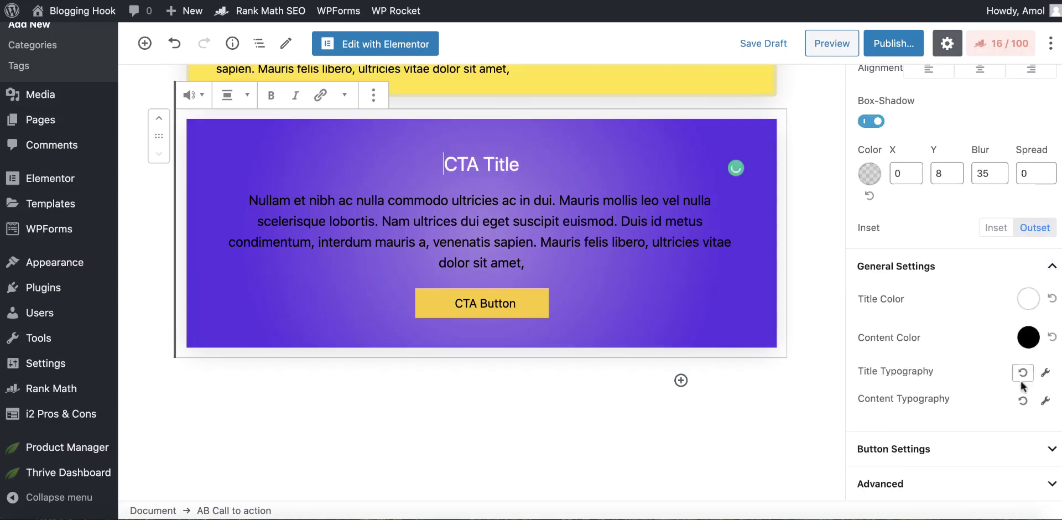
pyautogui.click(1032, 340)
pyautogui.moveTo(879, 161); pyautogui.dragTo(844, 109)
pyautogui.click(759, 431)
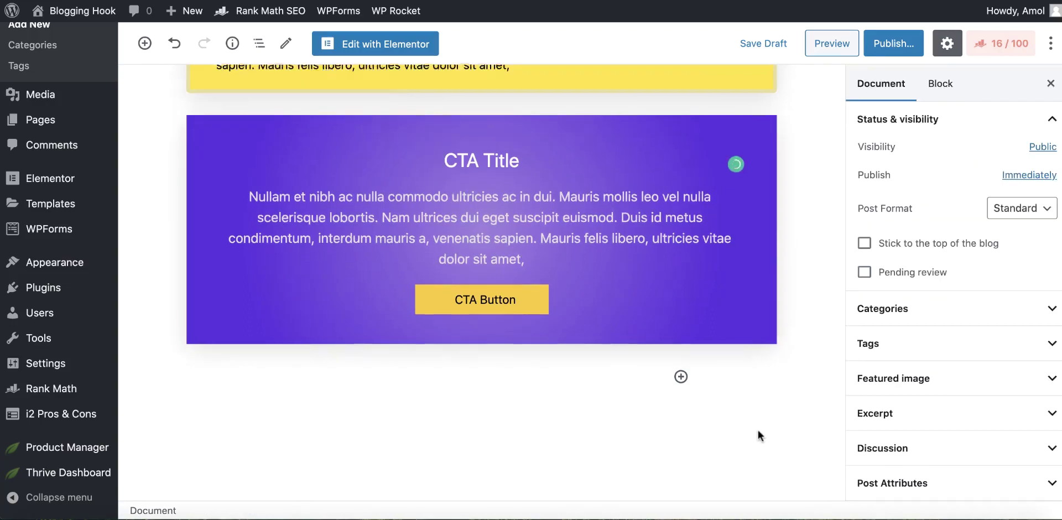
# Step: Preview the post and examine how all the affiliate blocks look on the live page, down to the call to action
pyautogui.scroll(4, 759, 434)
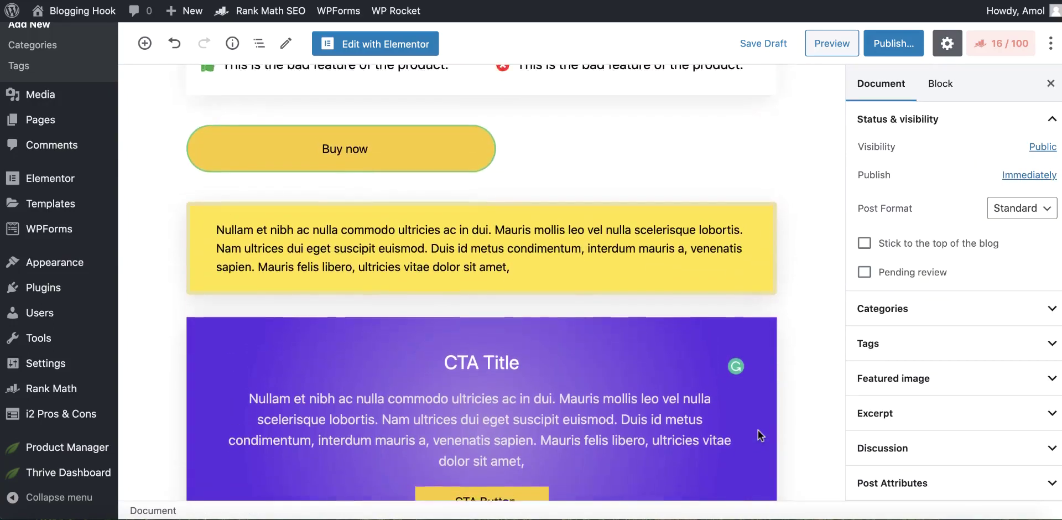
pyautogui.click(824, 43)
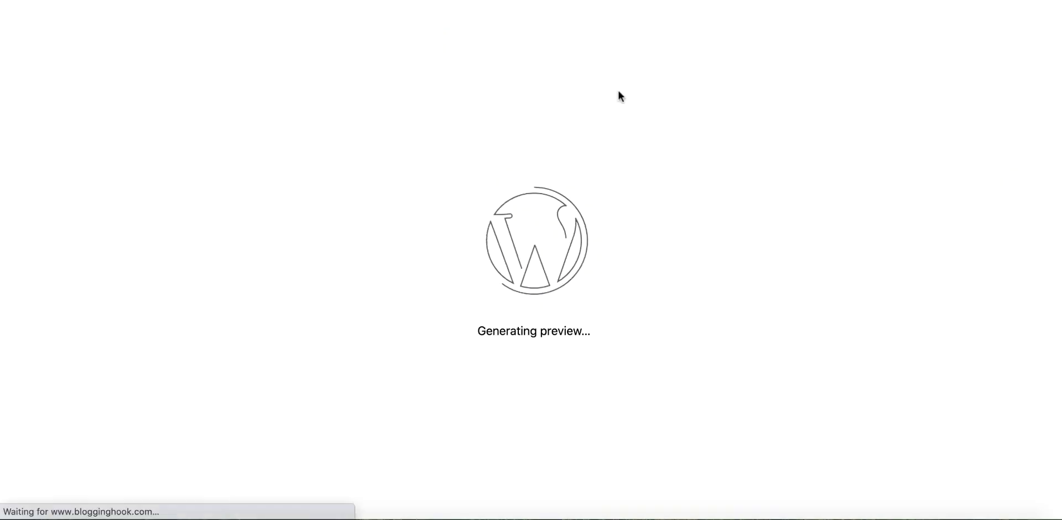
pyautogui.scroll(-8, 562, 313)
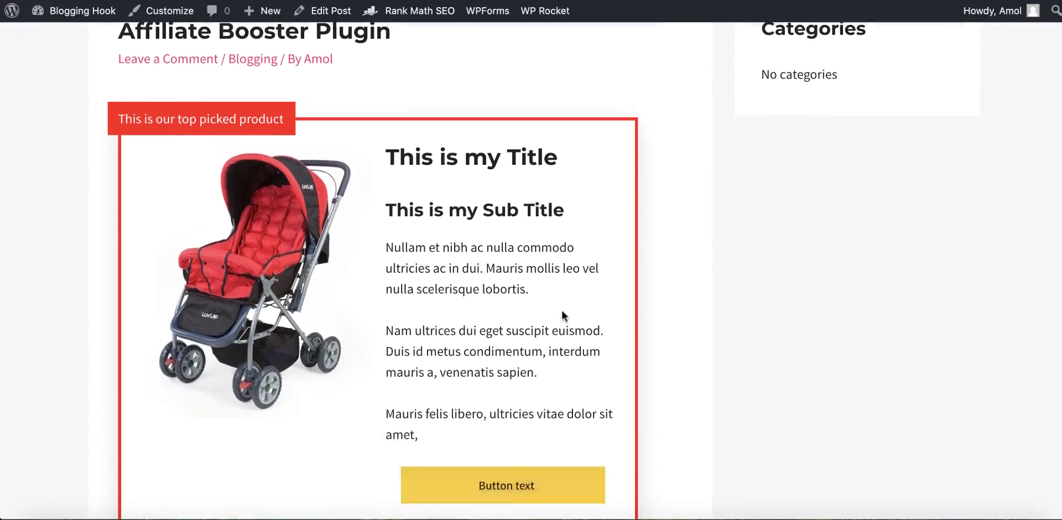
pyautogui.scroll(-12, 437, 296)
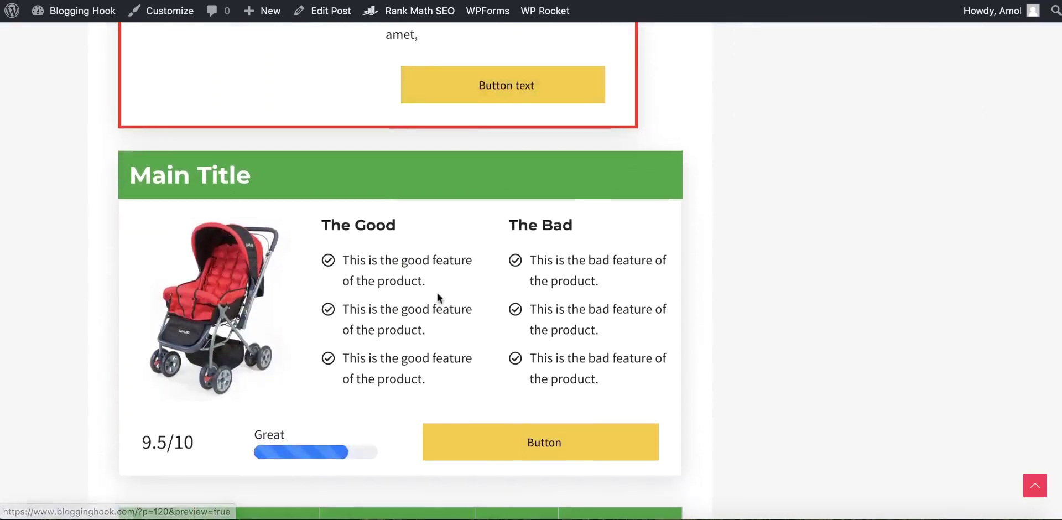
pyautogui.scroll(-12, 437, 231)
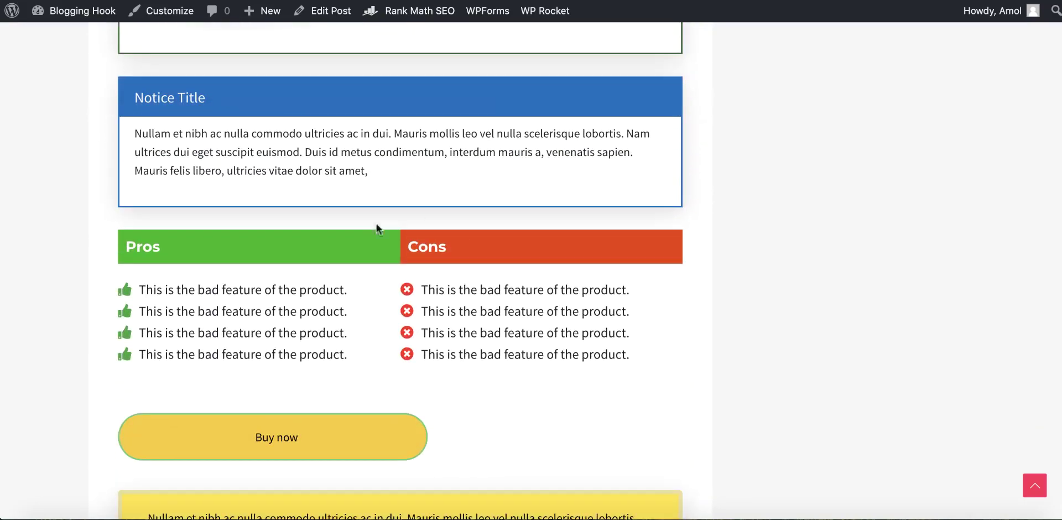
pyautogui.scroll(-5, 356, 315)
pyautogui.scroll(-4, 405, 281)
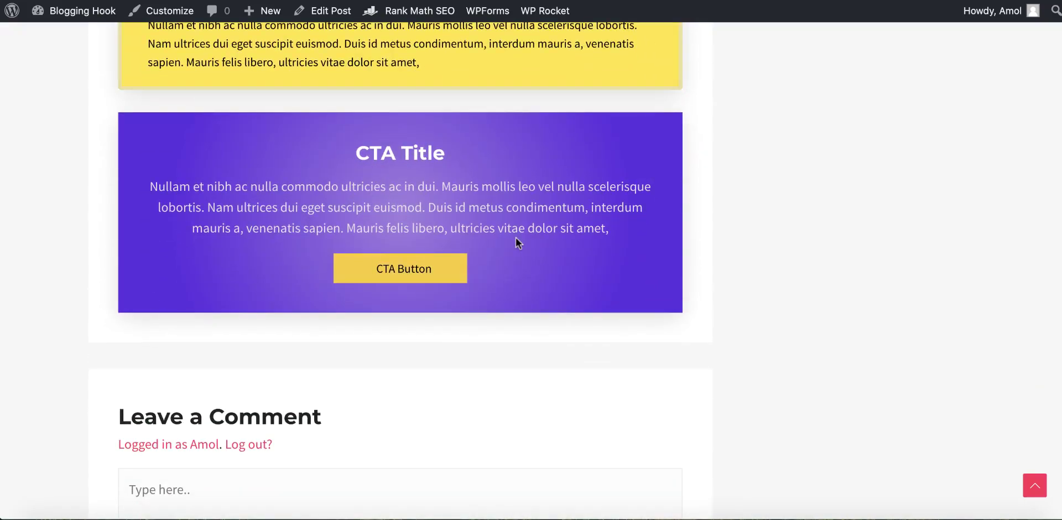
pyautogui.scroll(20, 515, 237)
pyautogui.scroll(1, 518, 243)
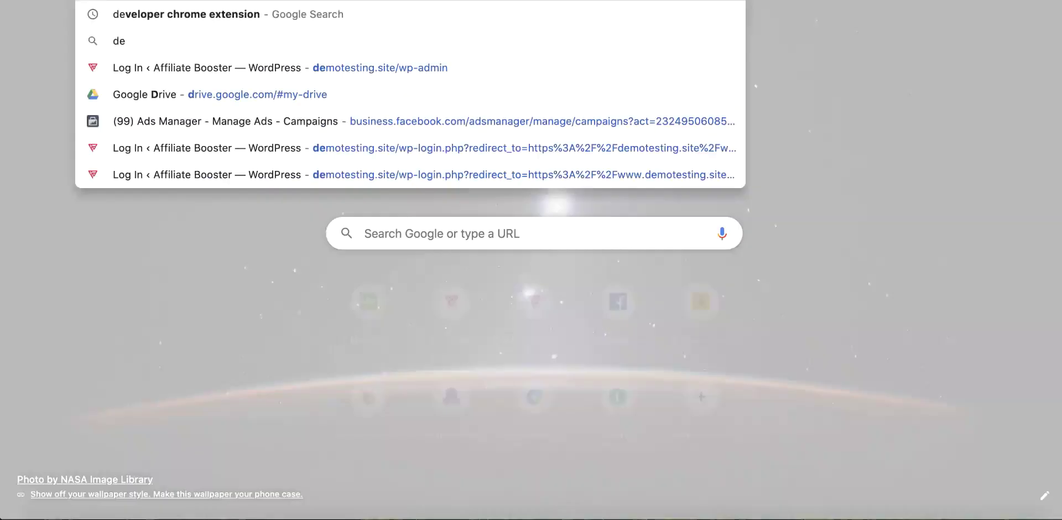
# Step: Open the demotesting.site demo website and start the theme Customizer for it
pyautogui.write('mo')
pyautogui.press('Return')
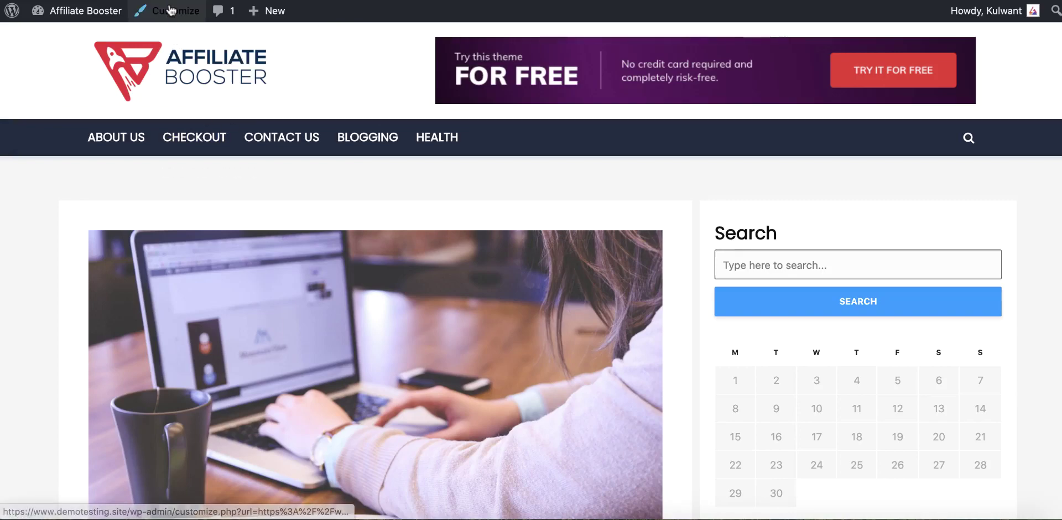
pyautogui.click(171, 10)
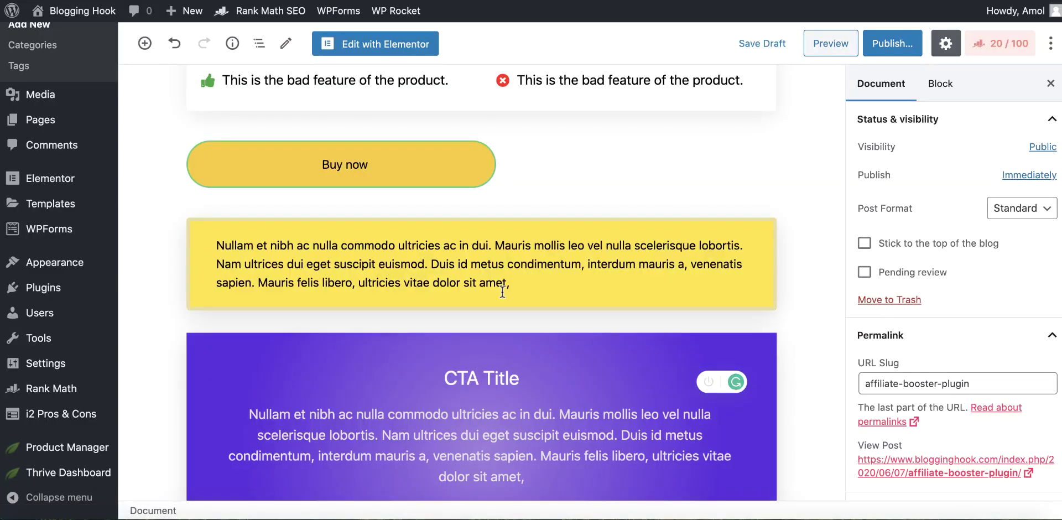
pyautogui.scroll(10, 501, 289)
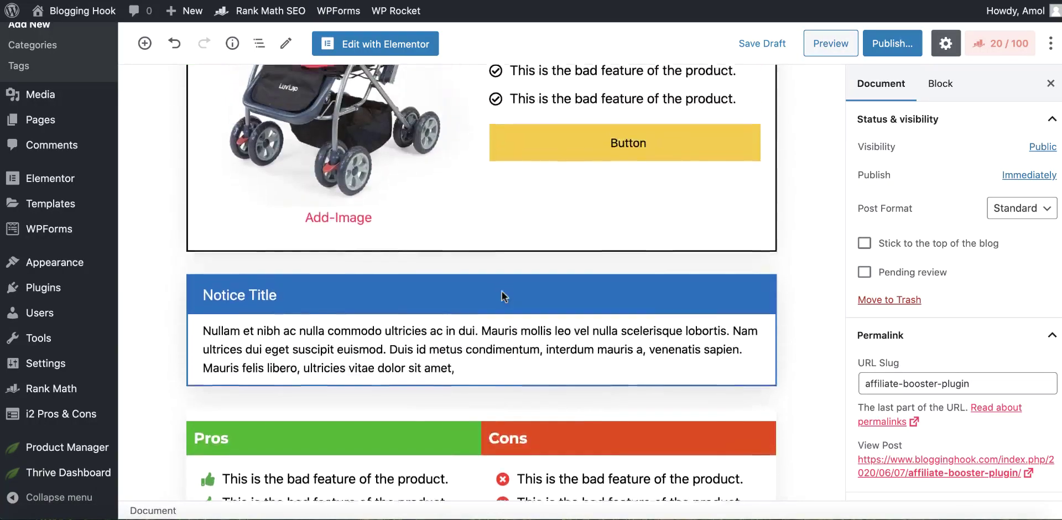
pyautogui.scroll(15, 502, 291)
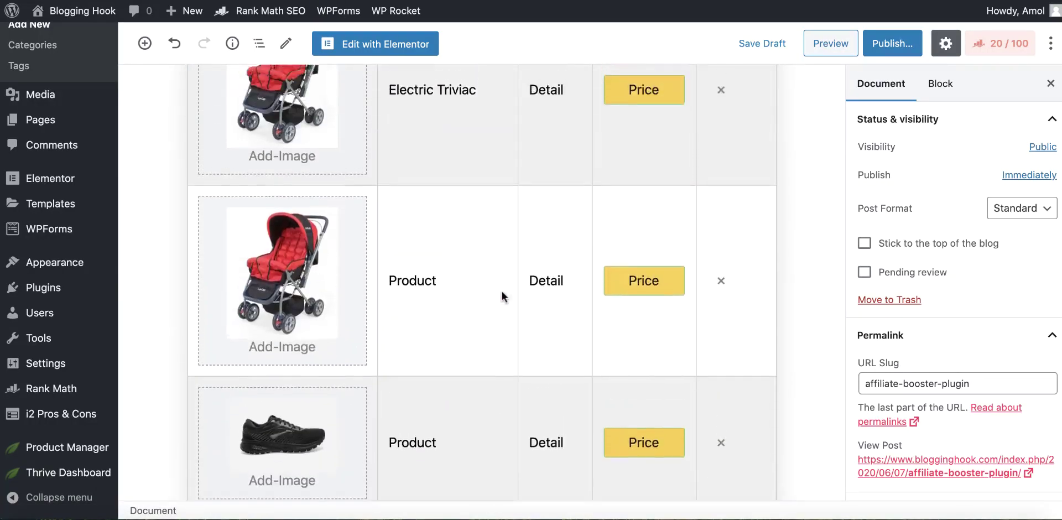
pyautogui.scroll(3, 501, 297)
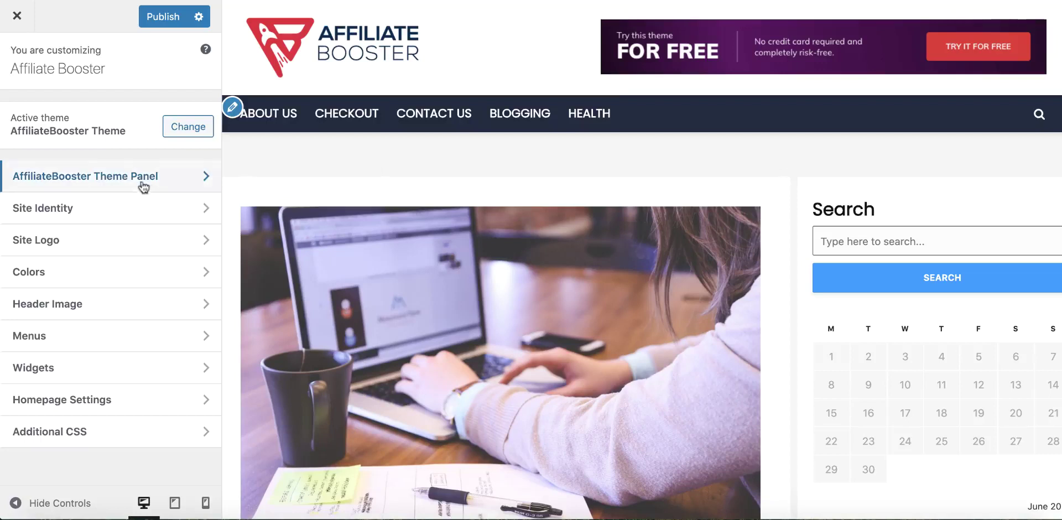
# Step: Set the theme's global body background color to a medium gray, about #a8a8a8
pyautogui.click(129, 177)
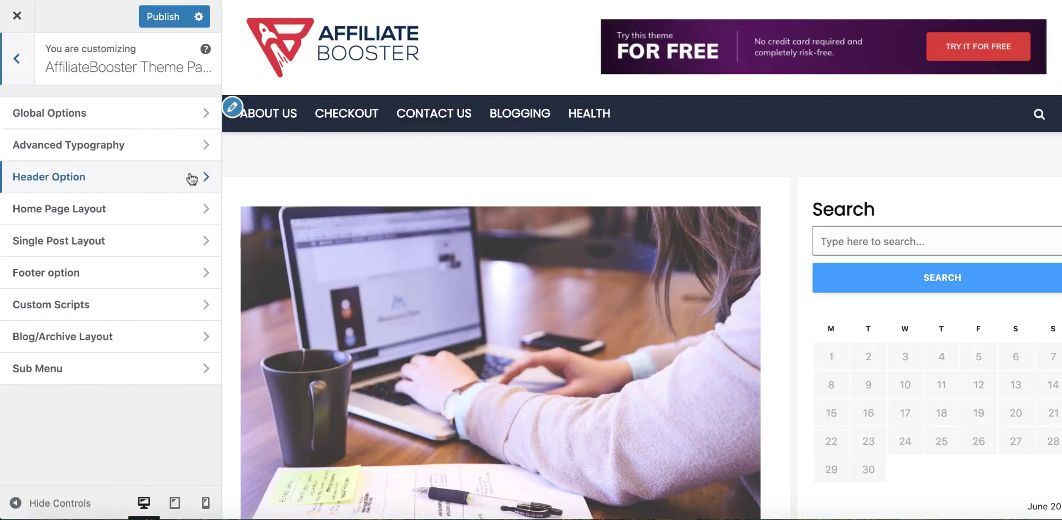
pyautogui.click(113, 116)
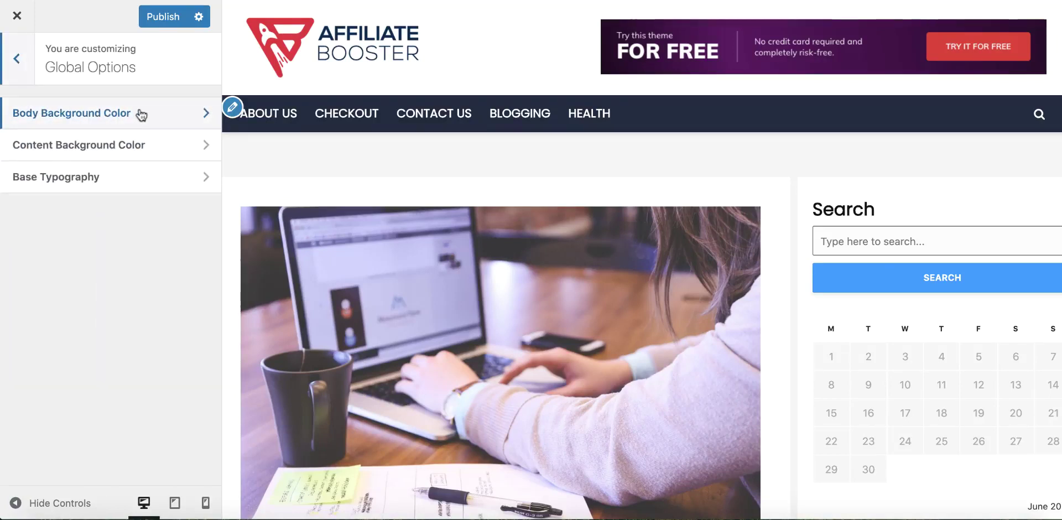
pyautogui.click(142, 114)
pyautogui.click(44, 196)
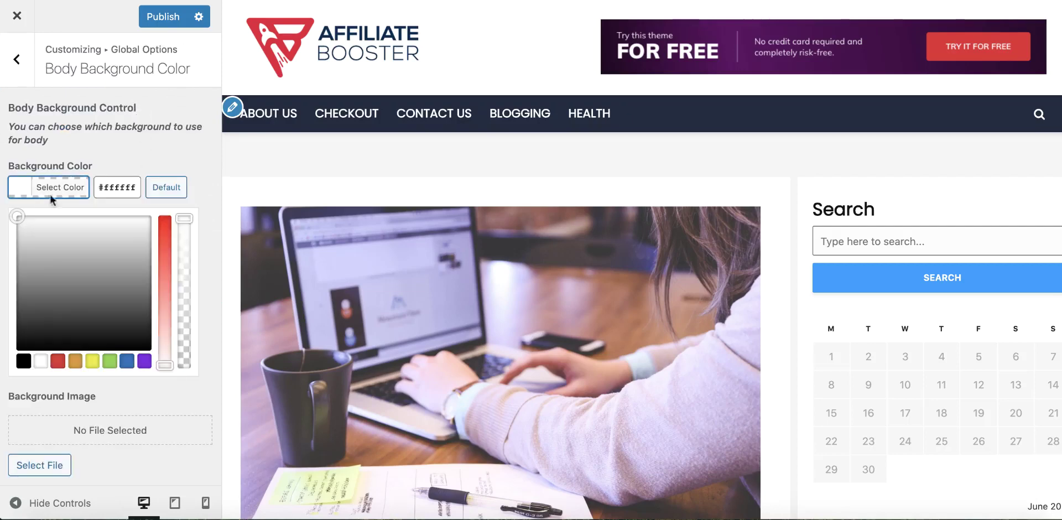
pyautogui.moveTo(41, 310); pyautogui.dragTo(12, 268)
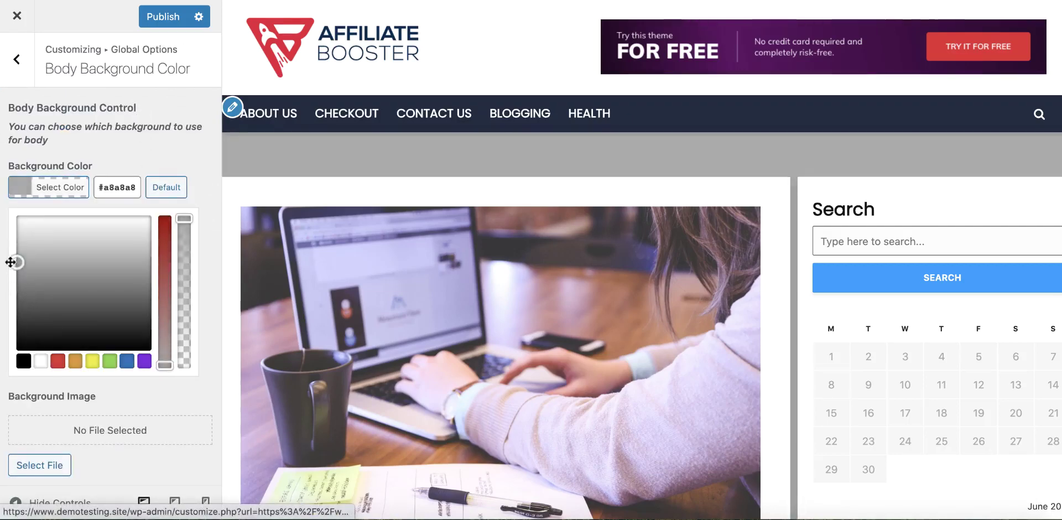
pyautogui.click(18, 76)
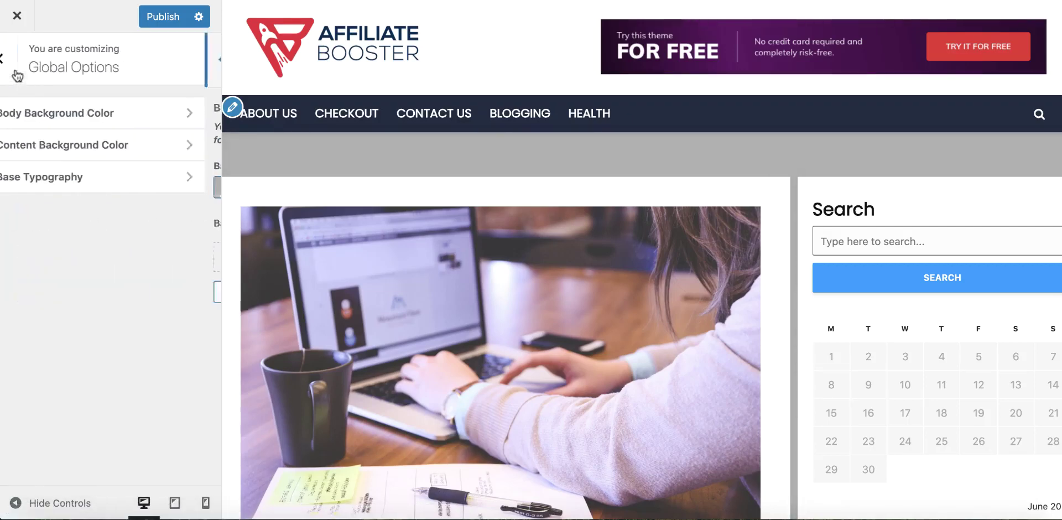
# Step: Examine the global Base Typography settings for body text, including the list of available font families
pyautogui.click(79, 186)
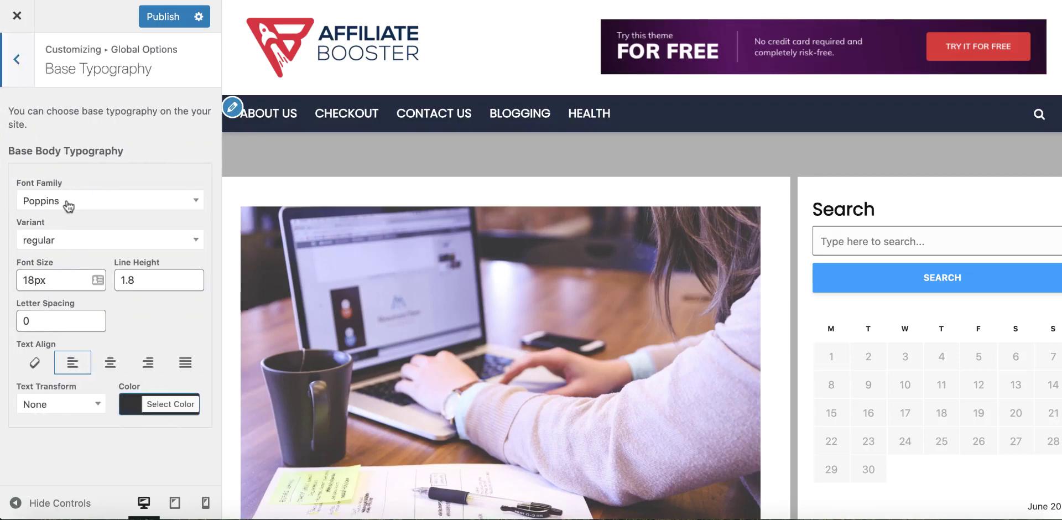
pyautogui.click(69, 207)
pyautogui.scroll(-10, 94, 306)
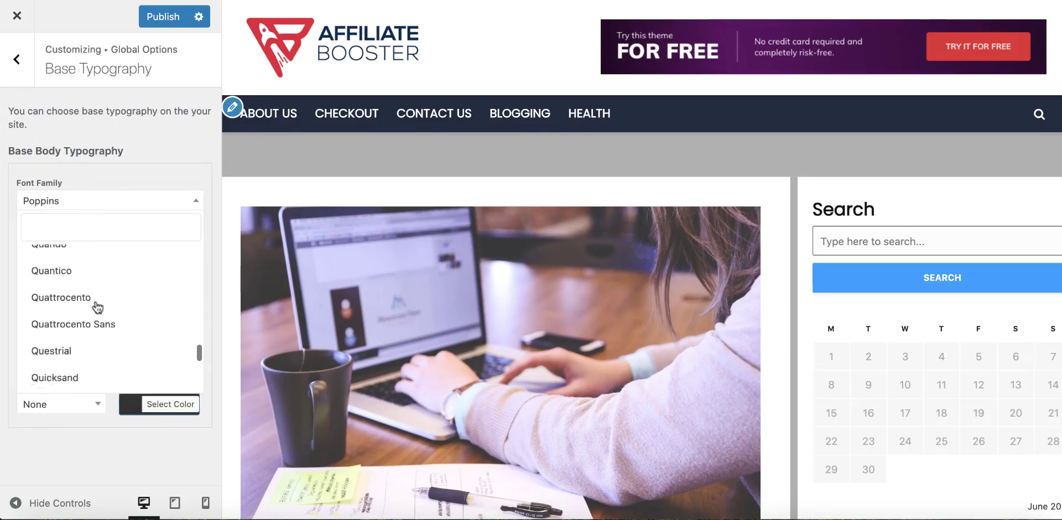
pyautogui.scroll(20, 94, 305)
pyautogui.click(98, 114)
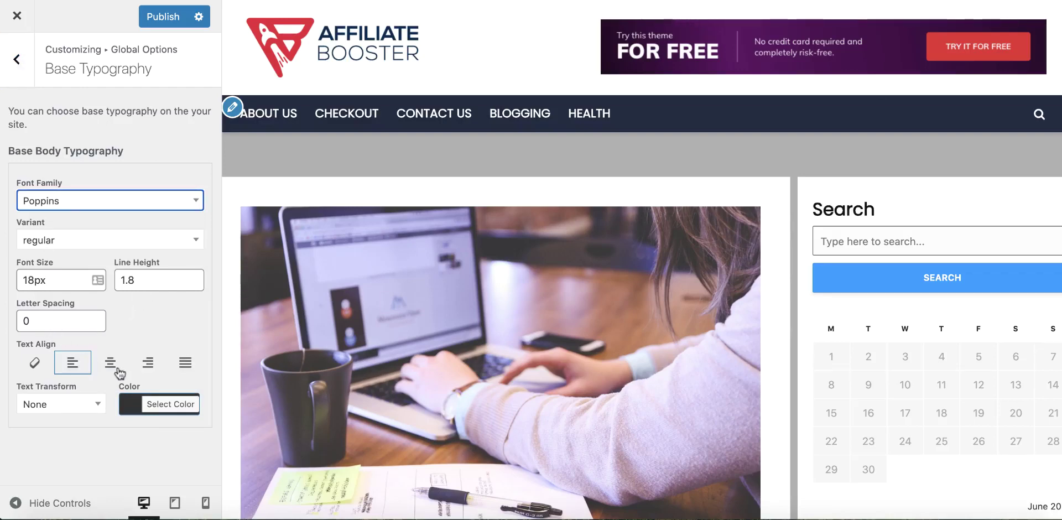
pyautogui.click(19, 65)
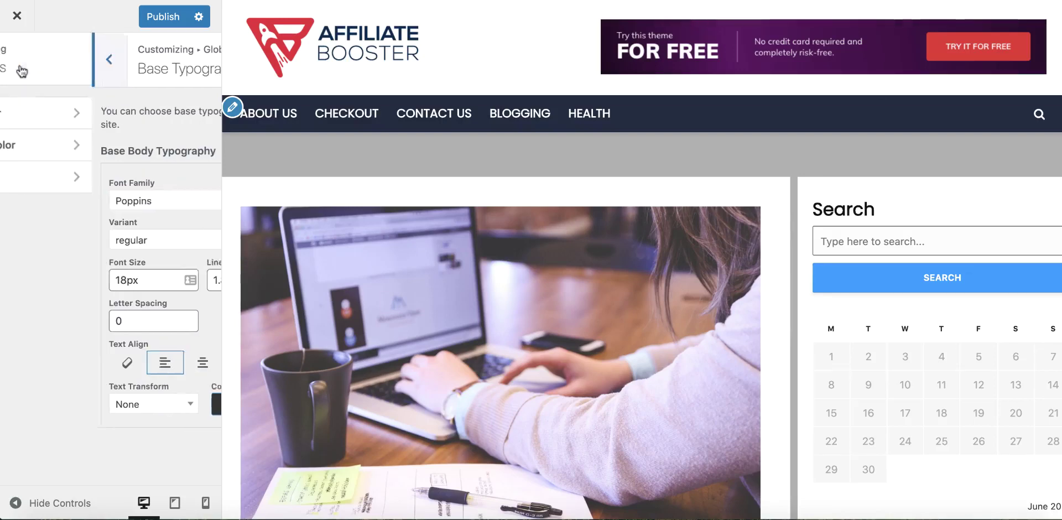
pyautogui.click(25, 82)
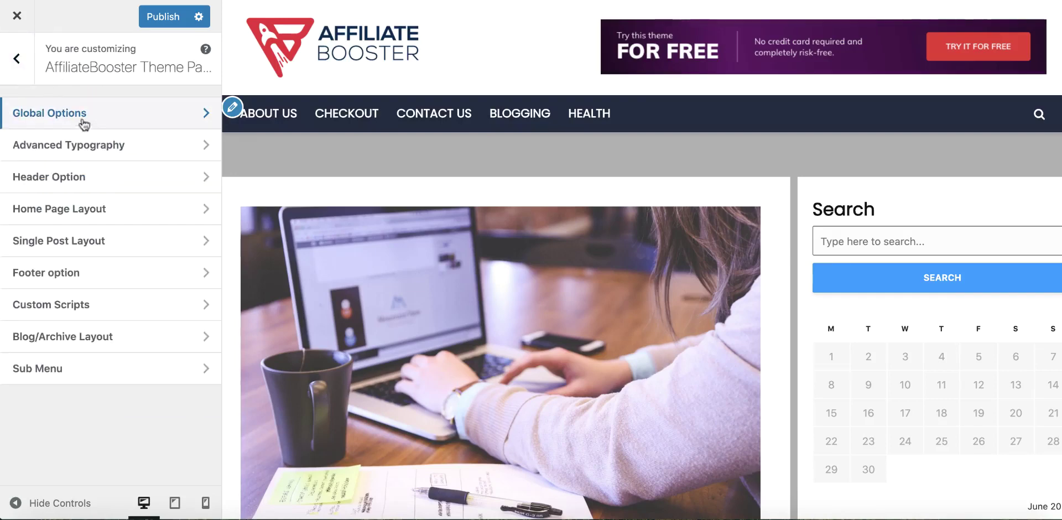
# Step: Check the Text settings and the heading levels offered under Advanced Typography
pyautogui.click(82, 143)
pyautogui.click(101, 115)
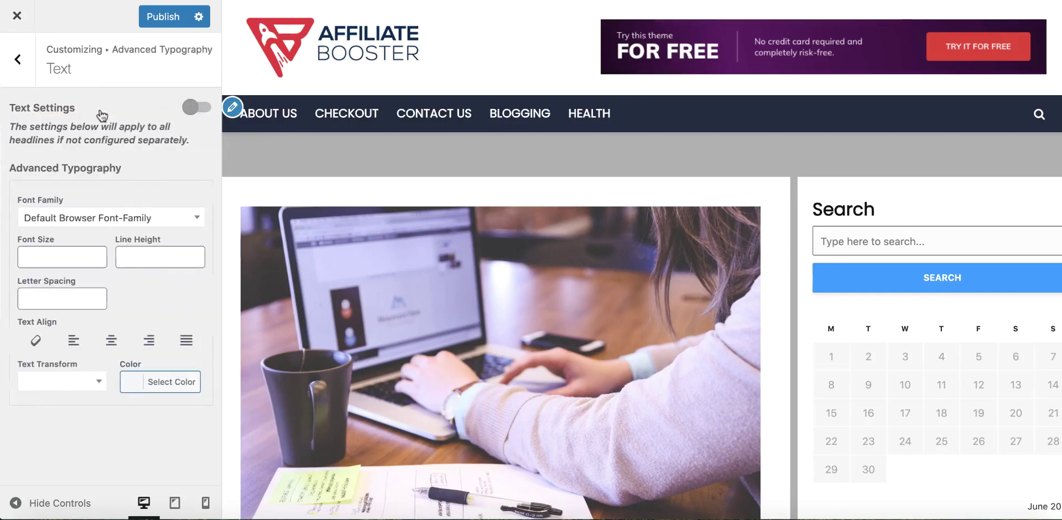
pyautogui.click(19, 69)
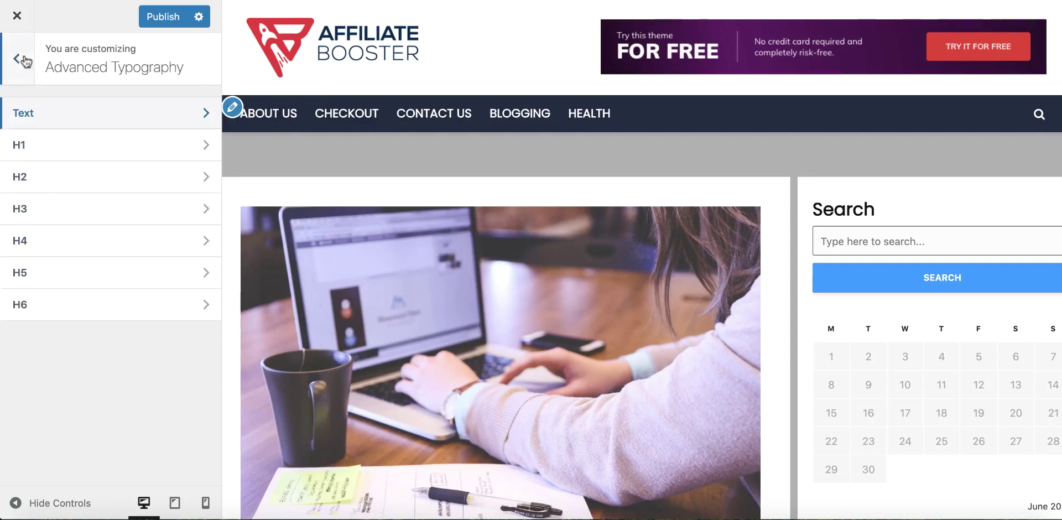
pyautogui.click(23, 59)
# Step: Try the Header 1 and Header 2 layouts from the theme's header options in the preview
pyautogui.click(75, 177)
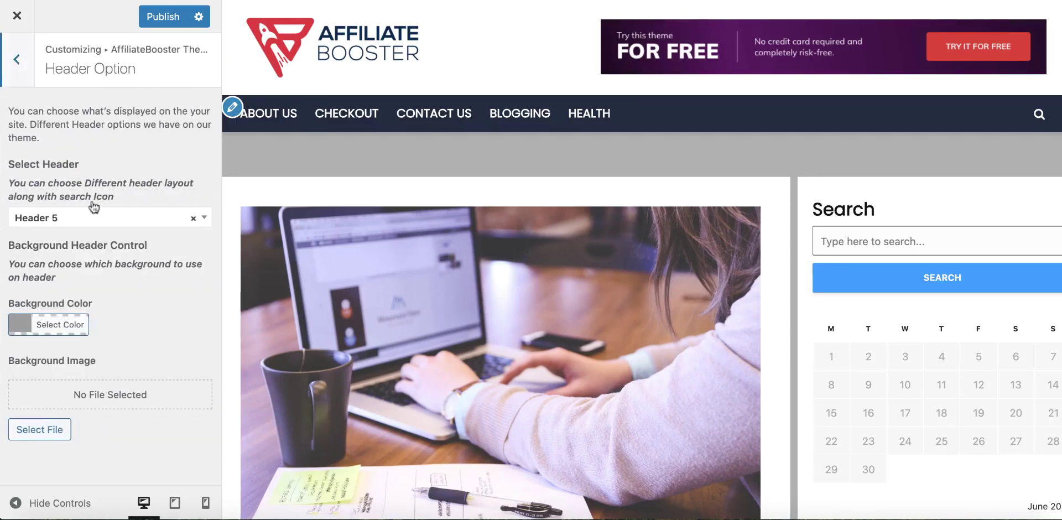
pyautogui.click(98, 227)
pyautogui.click(97, 286)
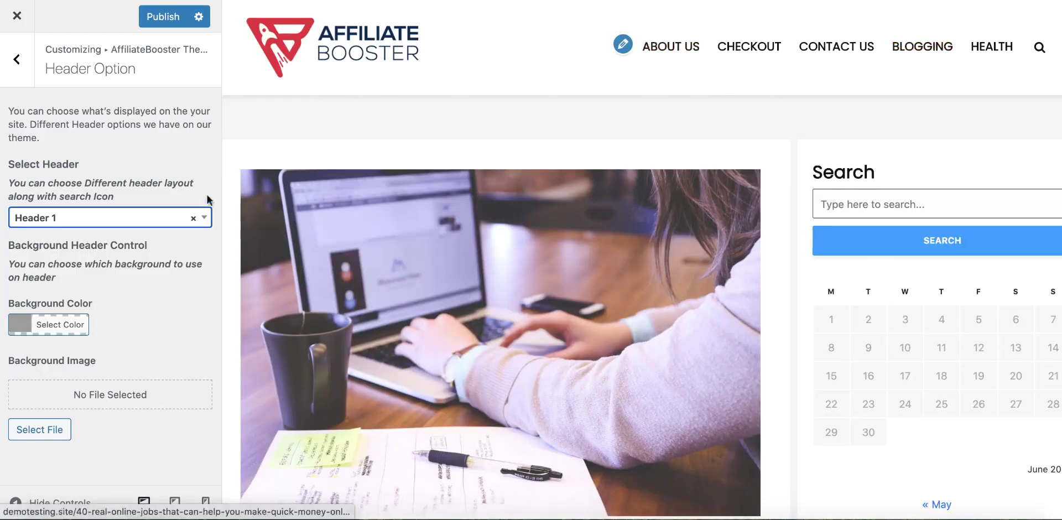
pyautogui.click(164, 217)
pyautogui.click(86, 297)
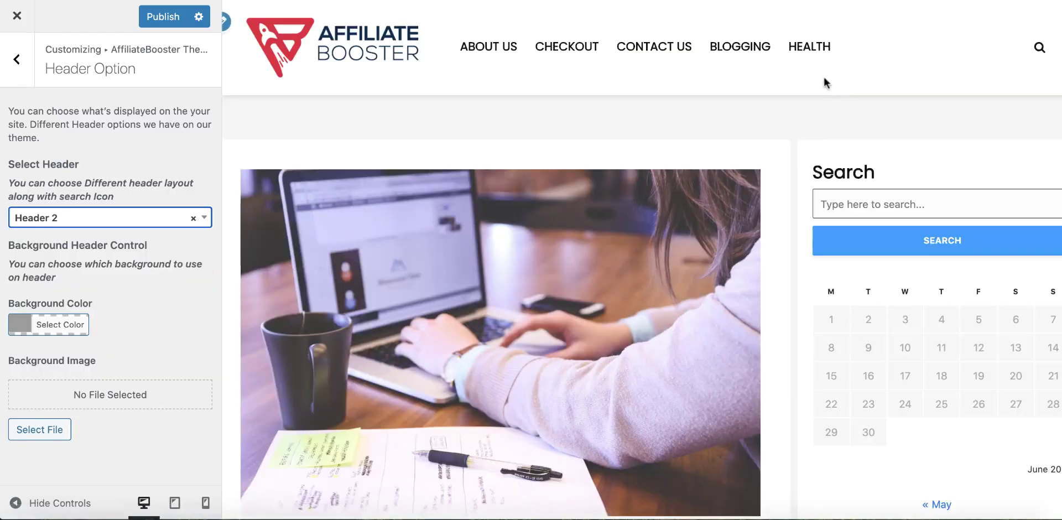
pyautogui.moveTo(545, 57)
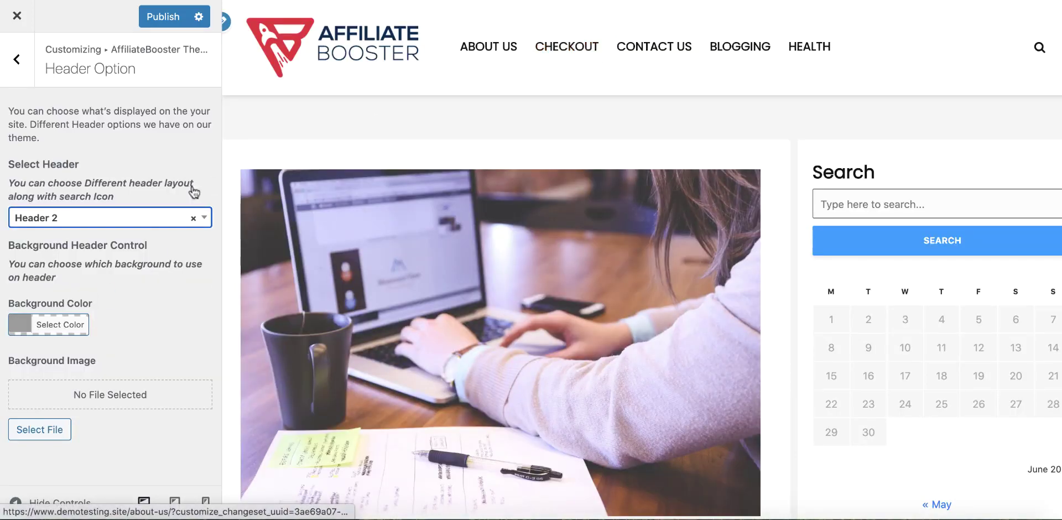
# Step: Try the Header 3, Header 4 and Header 5 layouts one after another in the preview
pyautogui.click(38, 224)
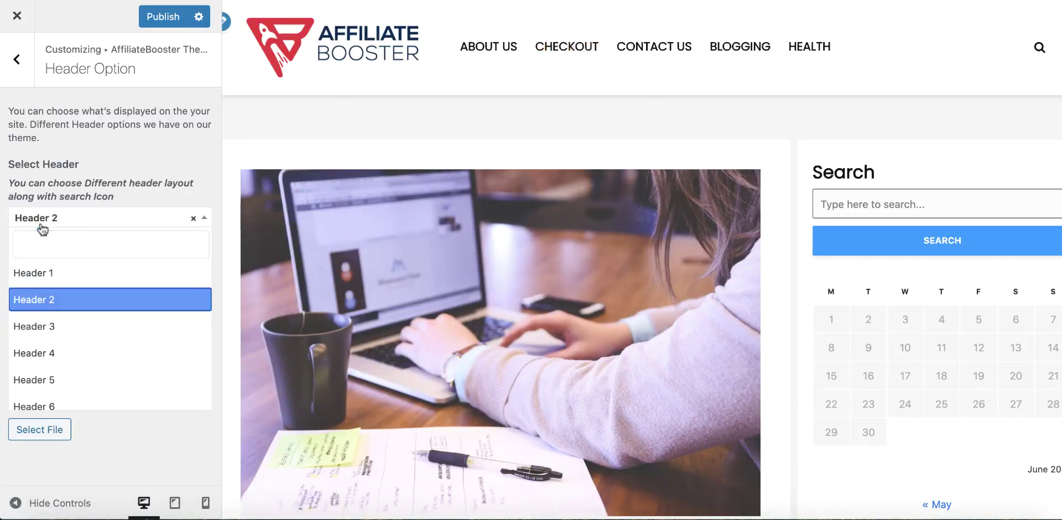
pyautogui.click(46, 323)
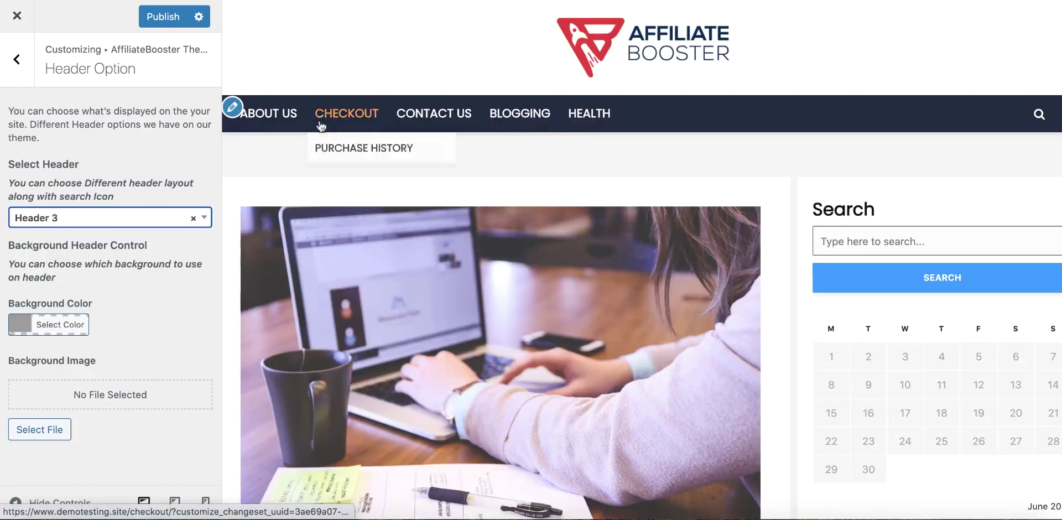
pyautogui.click(109, 217)
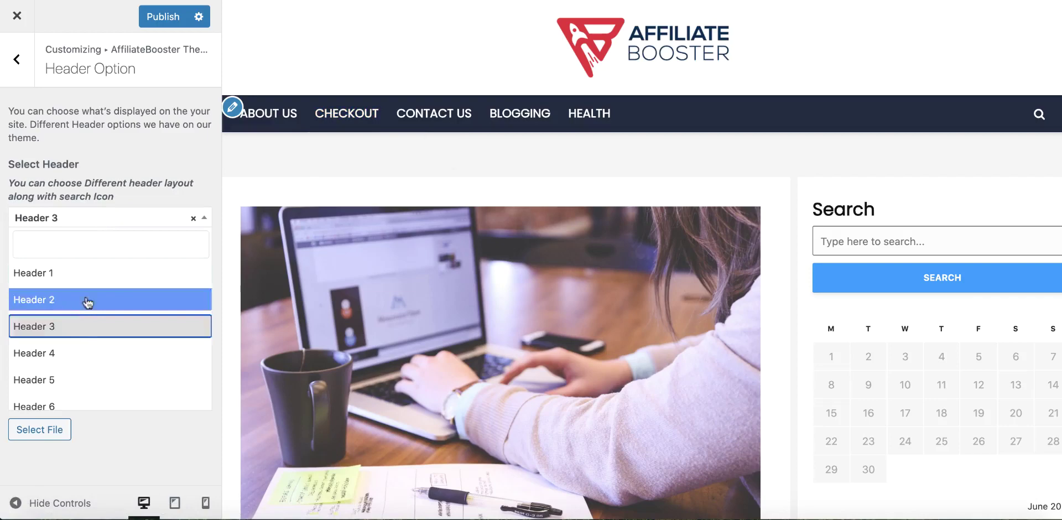
pyautogui.click(78, 352)
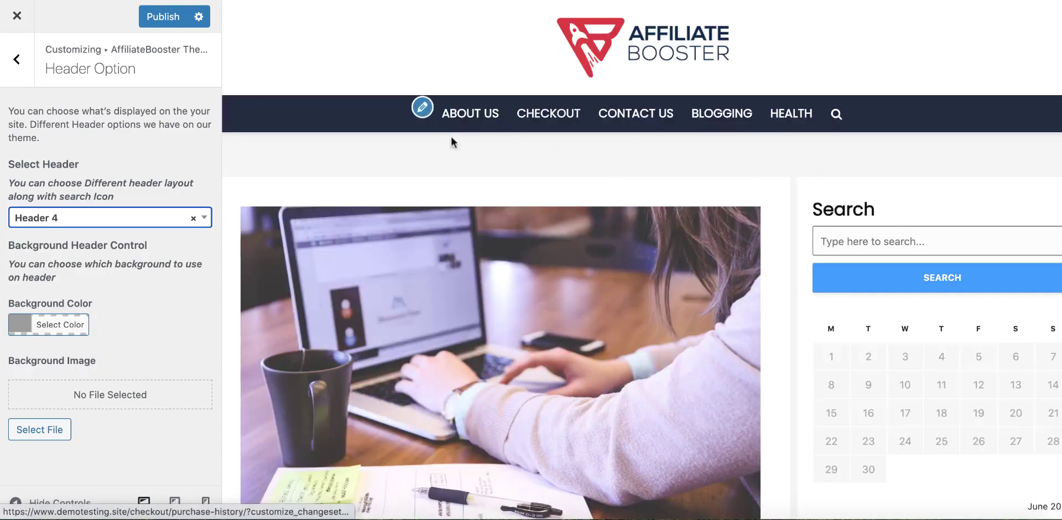
pyautogui.click(141, 216)
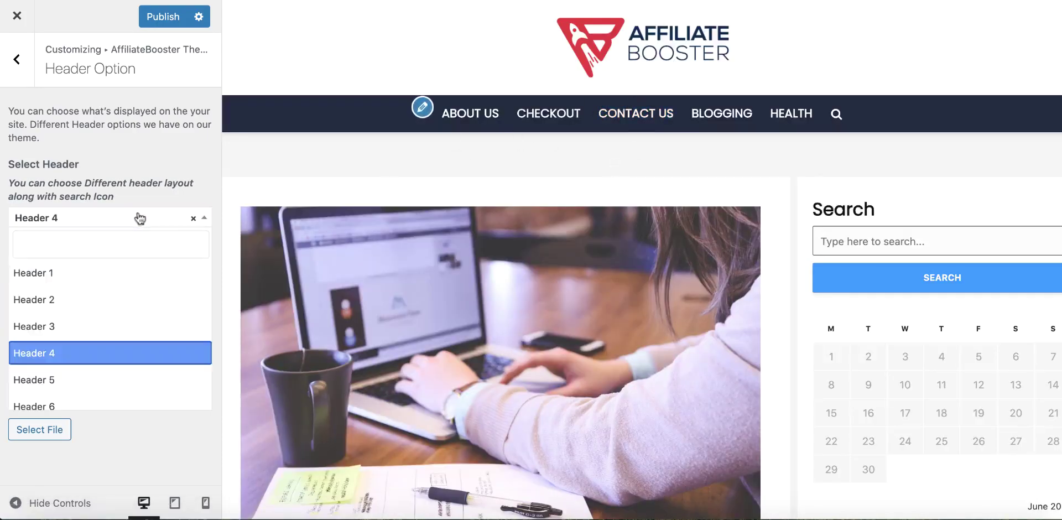
pyautogui.click(73, 378)
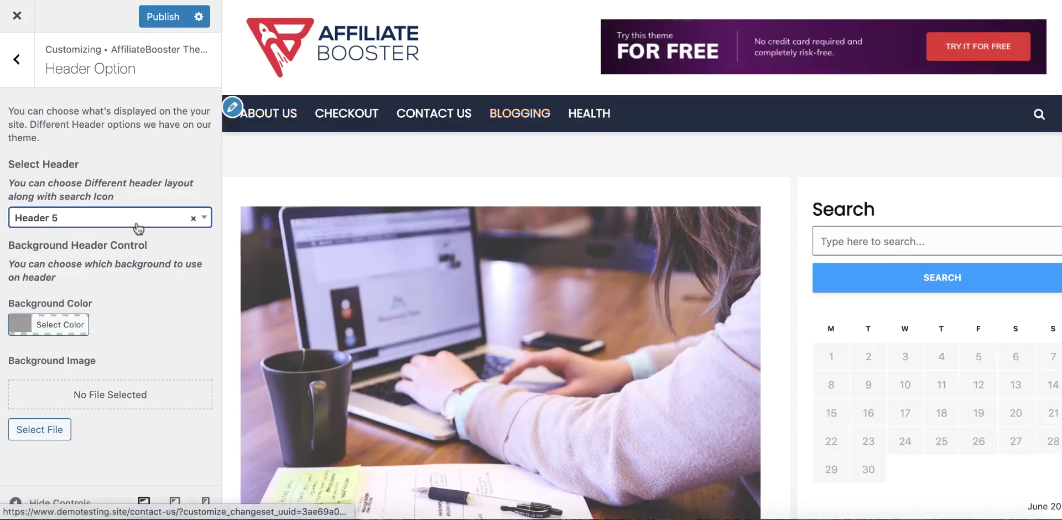
# Step: Switch the site's header layout to Header 6
pyautogui.click(99, 218)
pyautogui.scroll(-1, 76, 377)
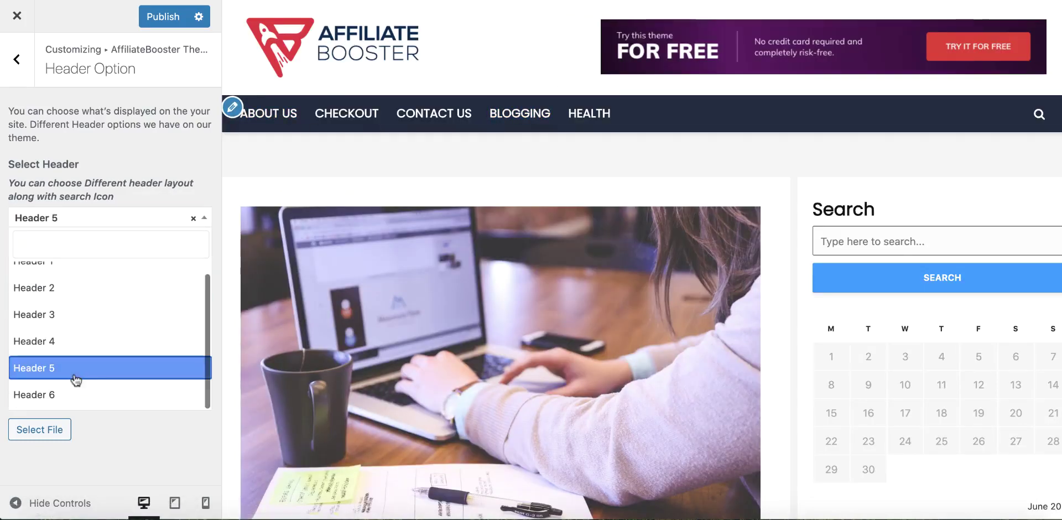
pyautogui.click(71, 394)
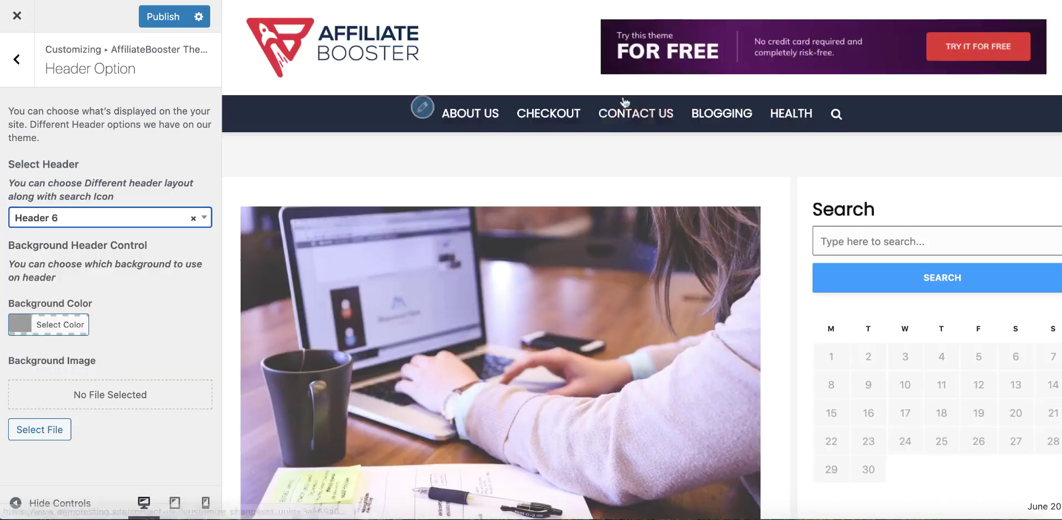
pyautogui.moveTo(576, 130)
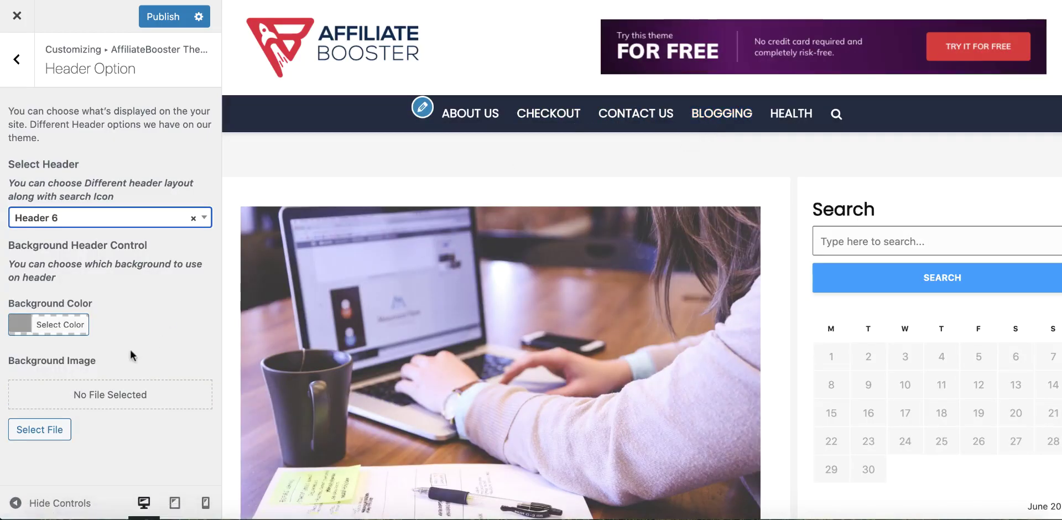
# Step: Change the header's background color to a light gray and return to the theme panel's options
pyautogui.click(24, 330)
pyautogui.moveTo(42, 381); pyautogui.dragTo(6, 357)
pyautogui.click(5, 357)
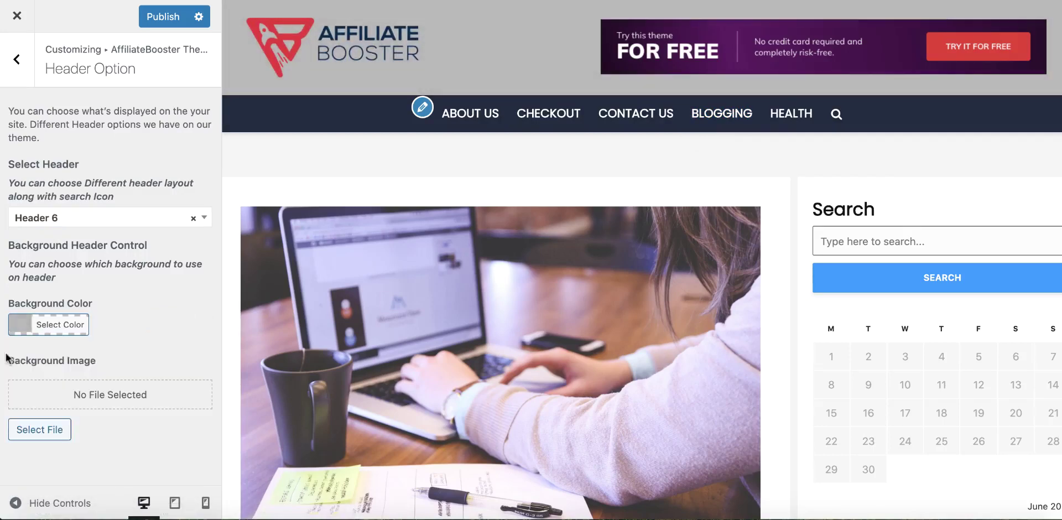
pyautogui.click(16, 59)
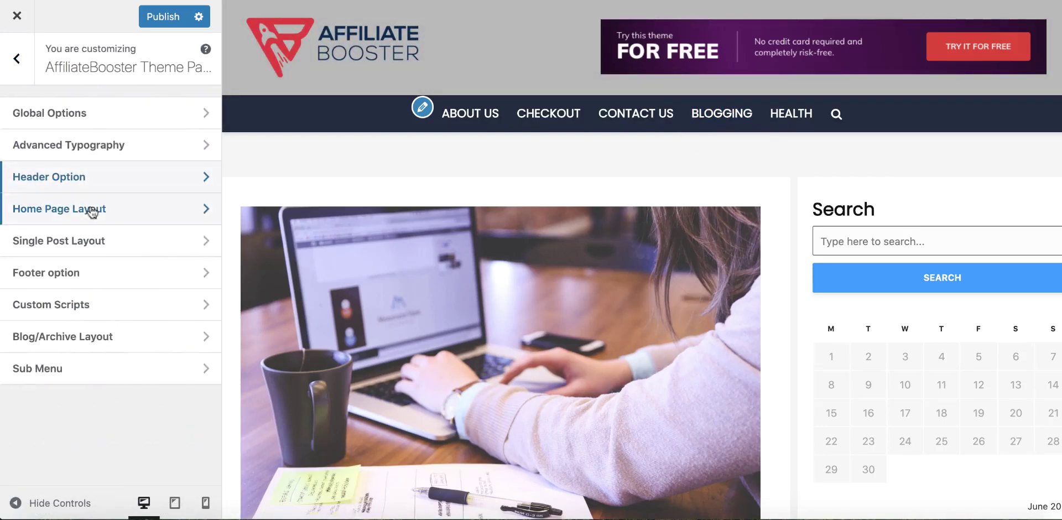
# Step: Open the Home Page Layout settings and examine the Feature Image Grid & Right Sidebar layout with the Customizer controls hidden
pyautogui.click(127, 214)
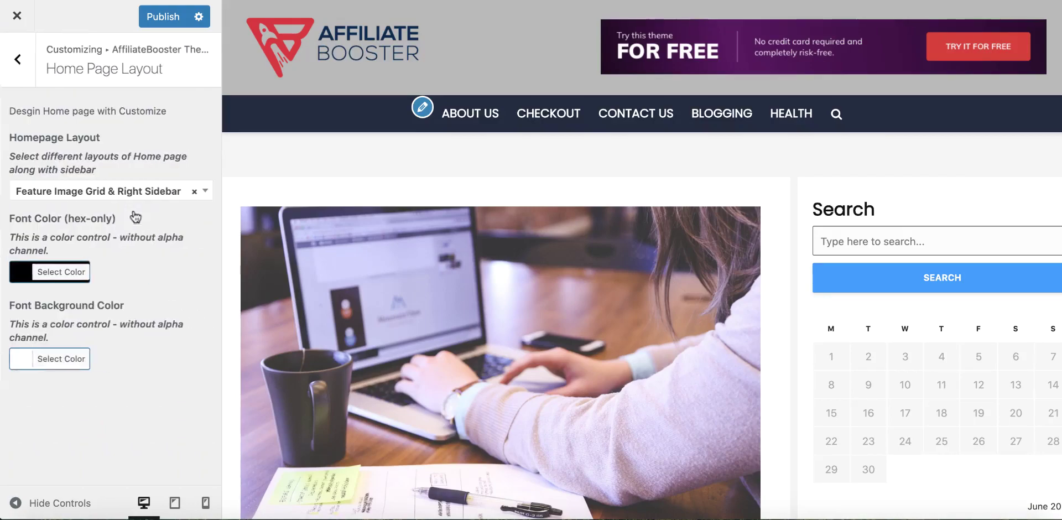
pyautogui.scroll(-10, 457, 301)
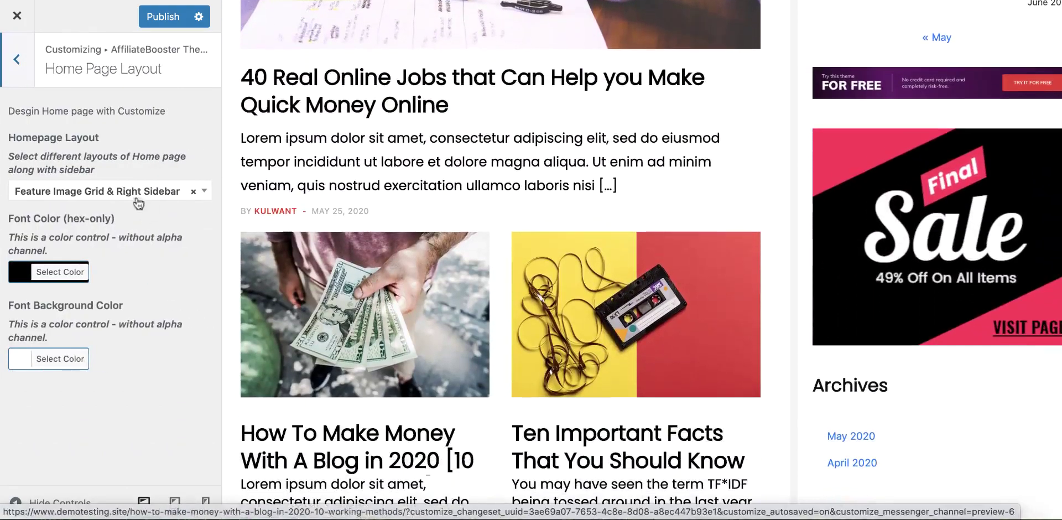
pyautogui.click(117, 197)
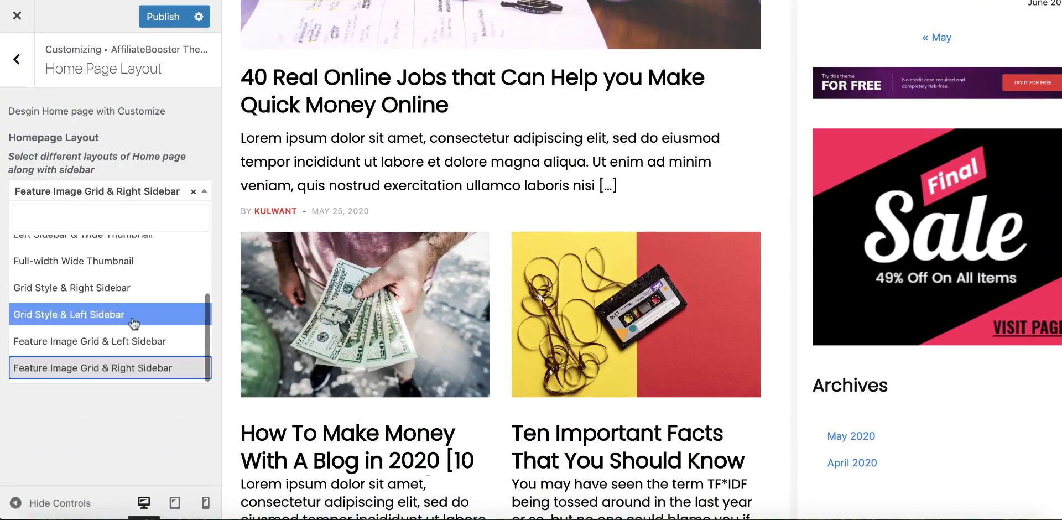
pyautogui.scroll(10, 429, 282)
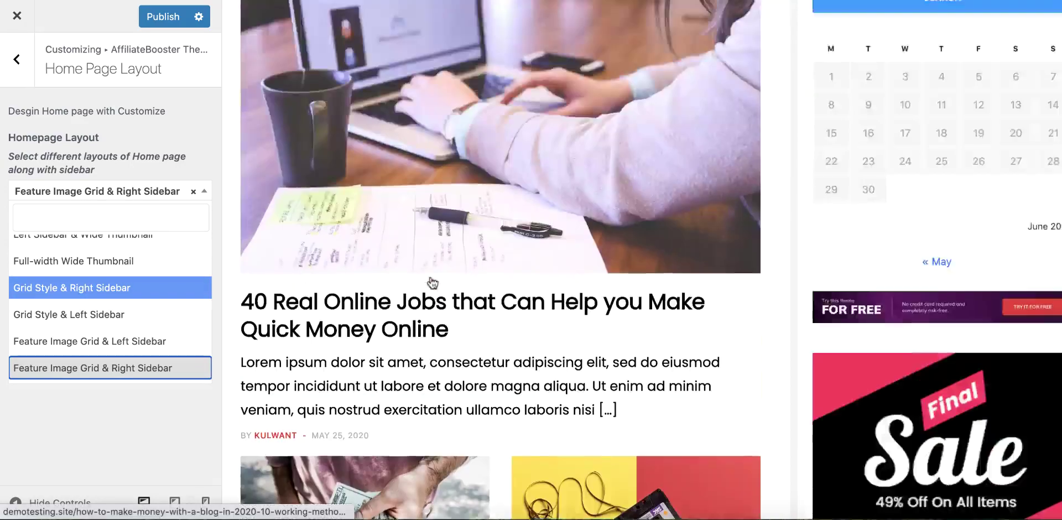
pyautogui.click(36, 503)
pyautogui.scroll(-5, 377, 297)
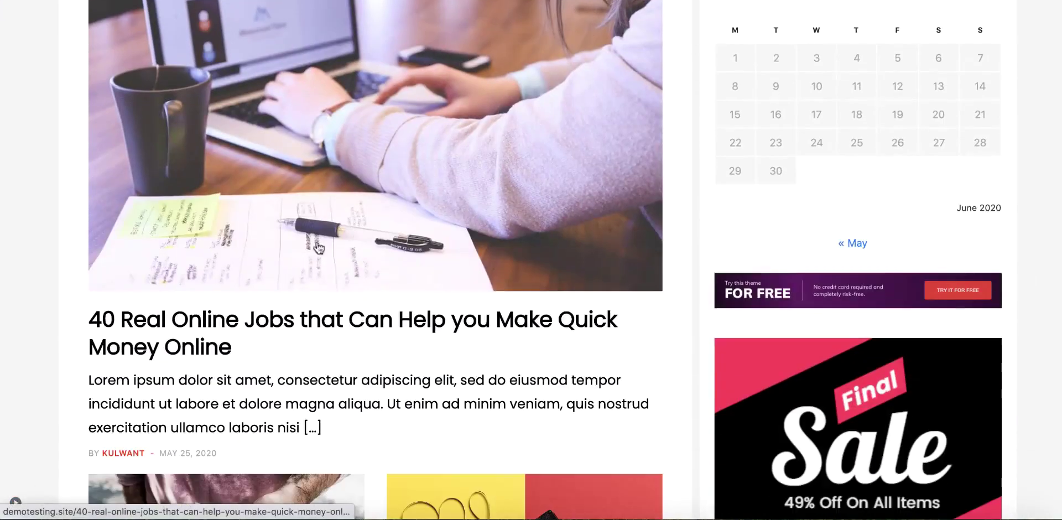
pyautogui.scroll(-4, 393, 63)
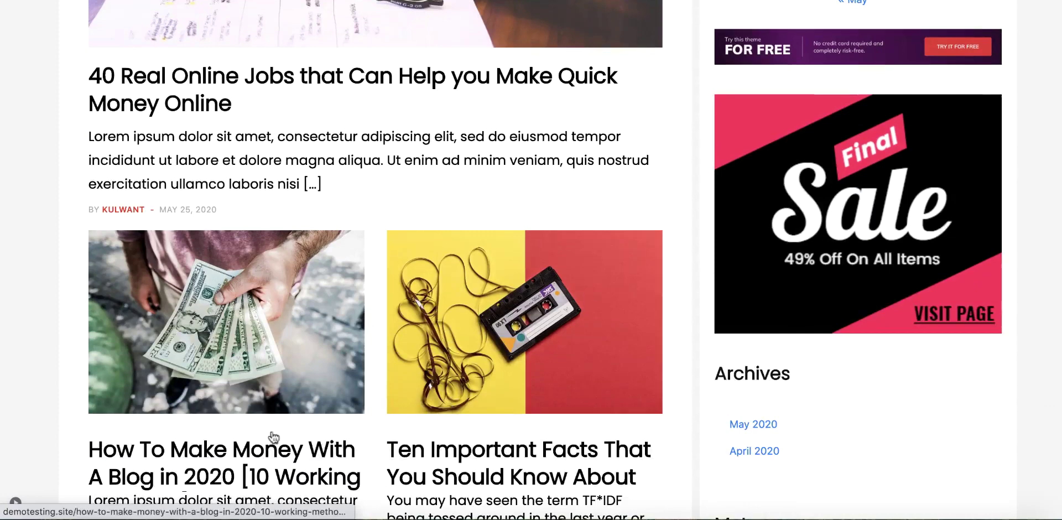
# Step: Restore the Customizer controls and set the homepage layout to Grid Style & Right Sidebar
pyautogui.click(16, 504)
pyautogui.click(81, 191)
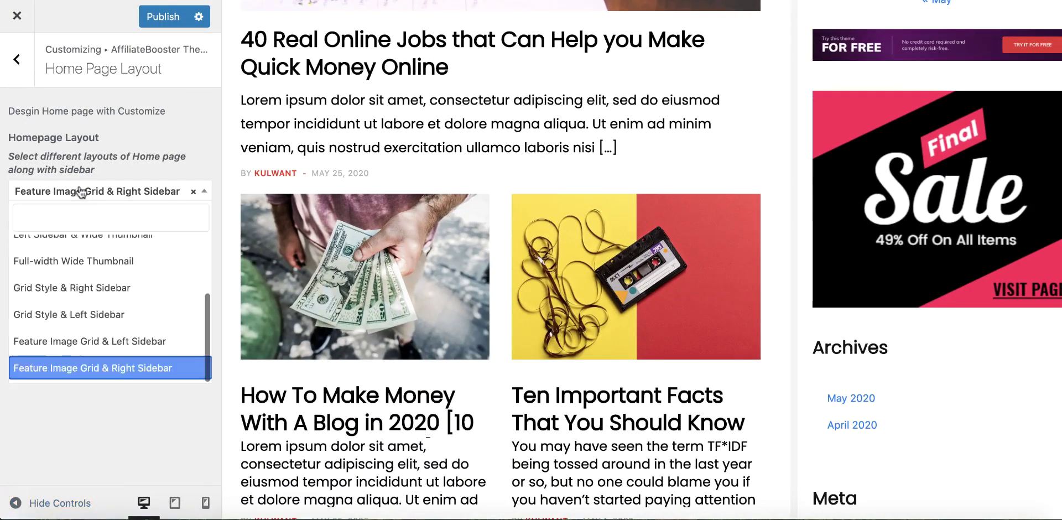
pyautogui.click(103, 288)
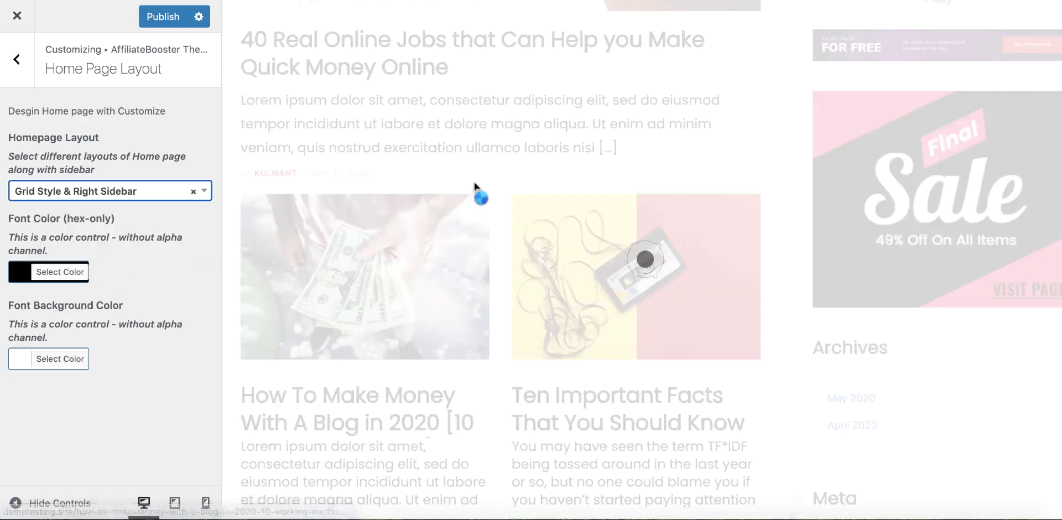
# Step: Examine the top of the homepage in the Grid Style & Right Sidebar layout with the Customizer controls hidden, then restore them
pyautogui.scroll(4, 474, 178)
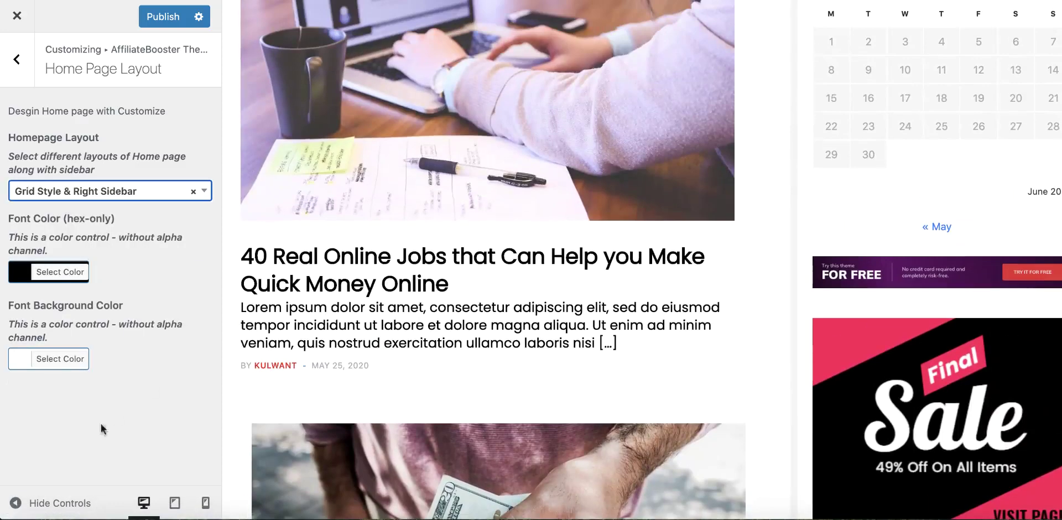
pyautogui.click(22, 498)
pyautogui.scroll(6, 423, 284)
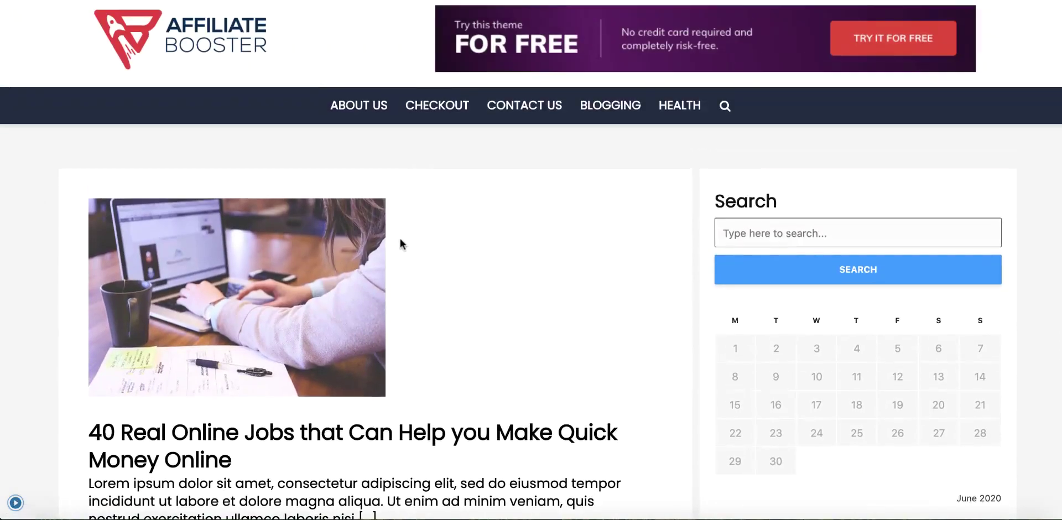
pyautogui.scroll(-1, 400, 238)
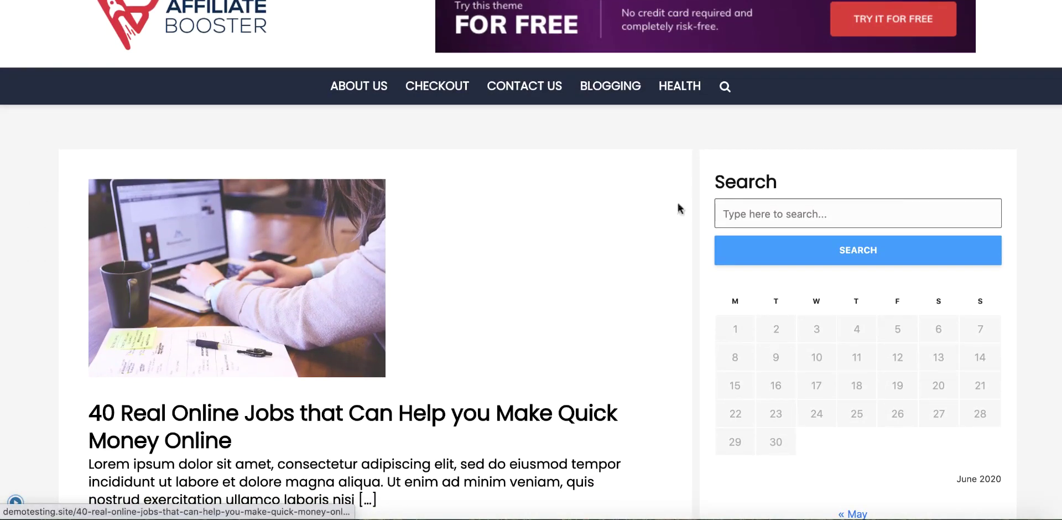
pyautogui.click(24, 502)
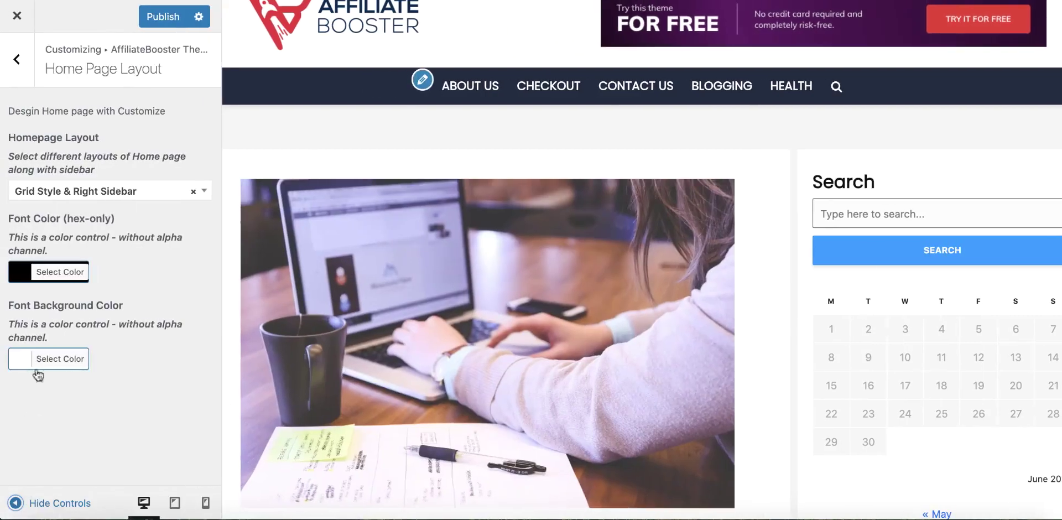
# Step: Set the homepage layout to Feature Image Grid & Right Sidebar and return to the theme panel's options
pyautogui.click(105, 198)
pyautogui.scroll(3, 71, 287)
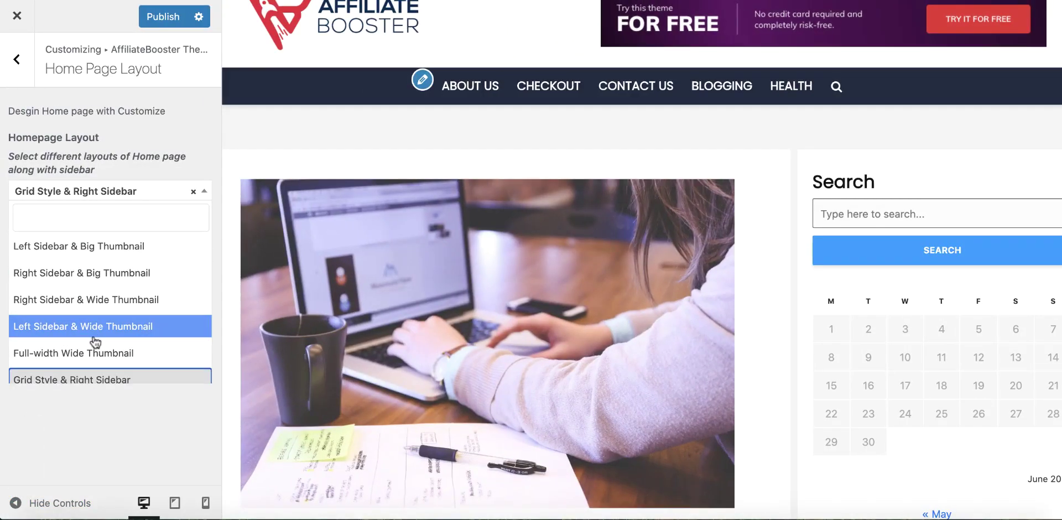
pyautogui.scroll(-2, 95, 341)
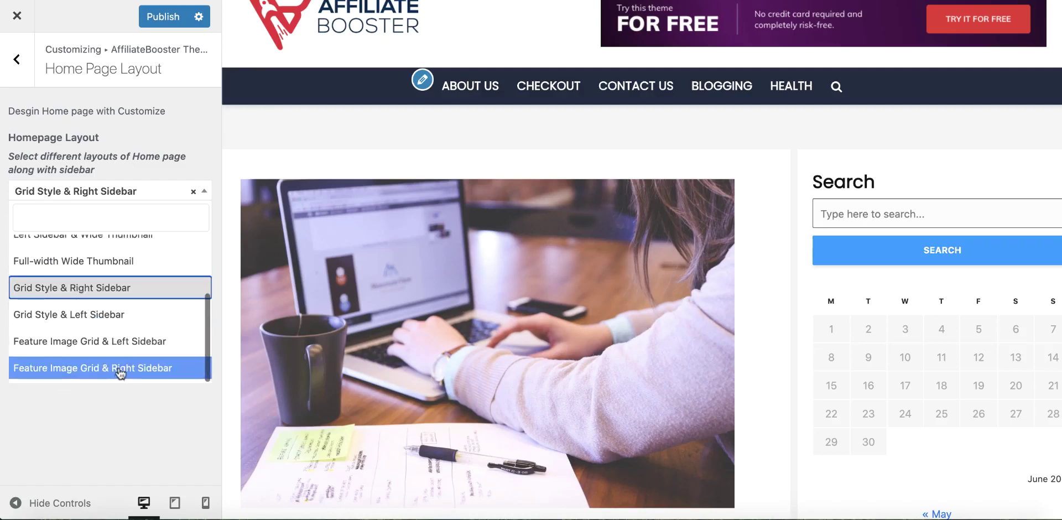
pyautogui.click(142, 367)
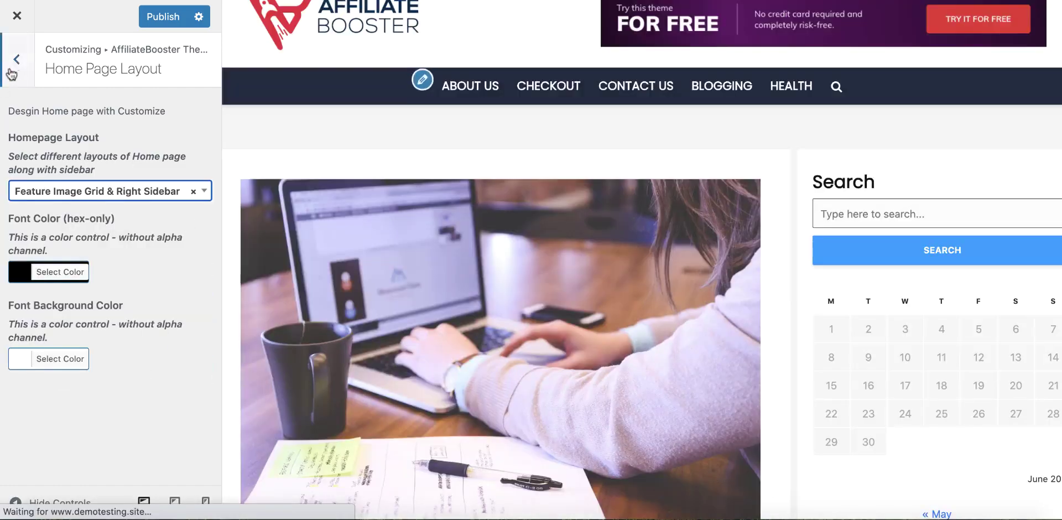
pyautogui.click(22, 70)
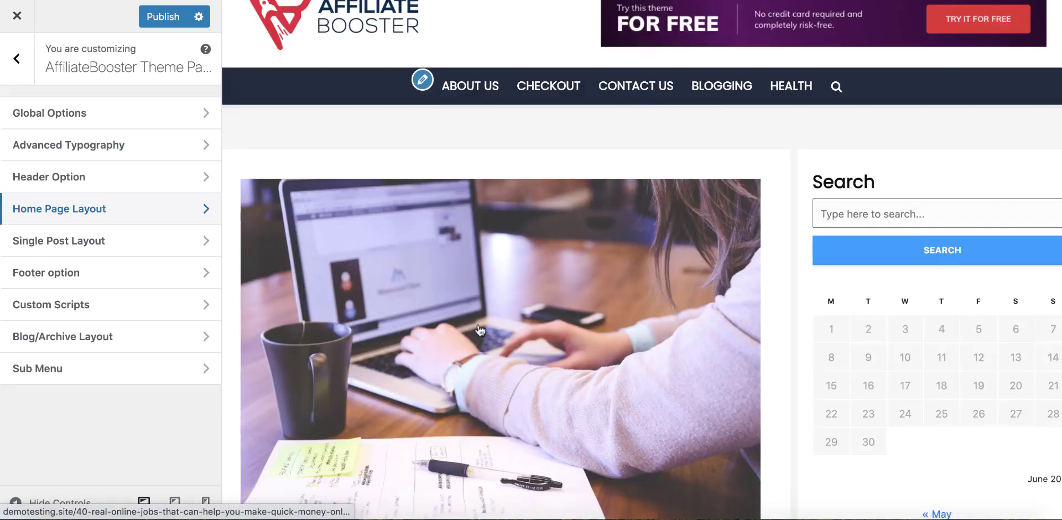
# Step: Open the "40 Real Online Jobs" post in the preview and view it with the Customizer controls hidden, then restore them
pyautogui.scroll(-5, 479, 330)
pyautogui.click(474, 267)
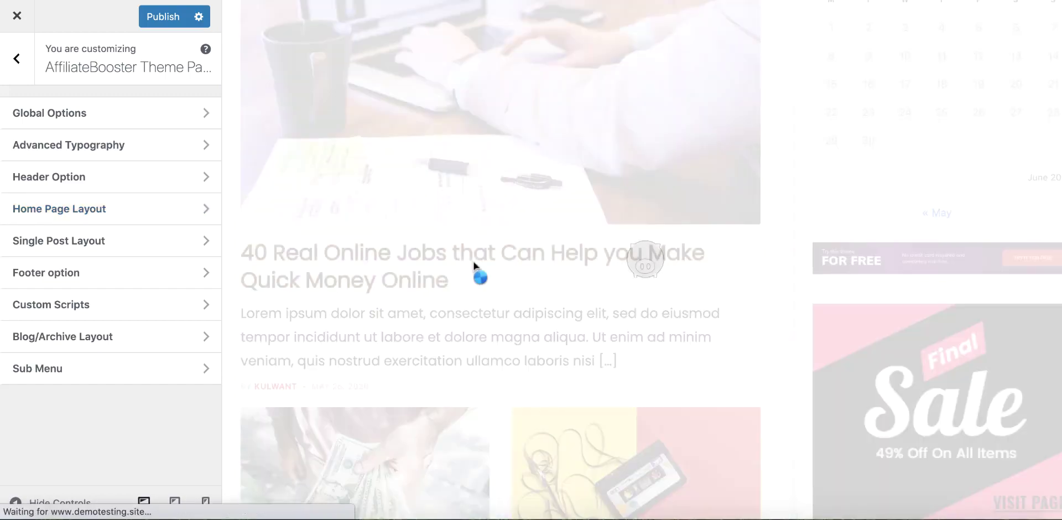
pyautogui.scroll(-5, 474, 267)
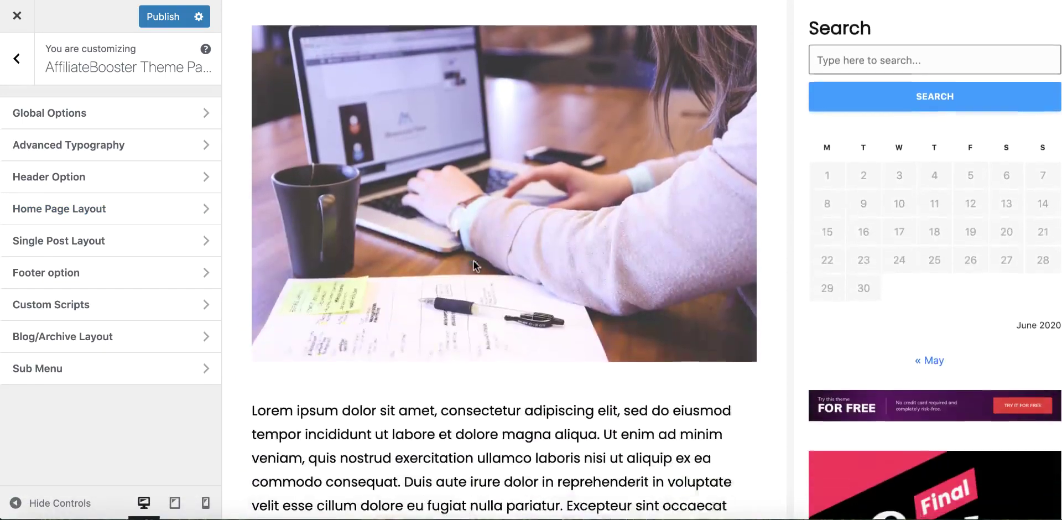
pyautogui.scroll(-1, 474, 267)
pyautogui.click(15, 503)
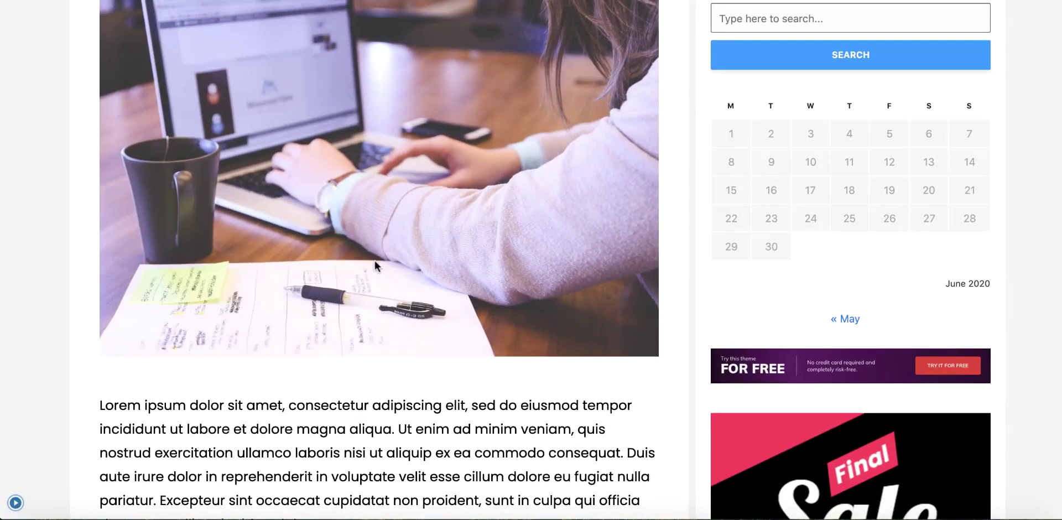
pyautogui.scroll(10, 370, 265)
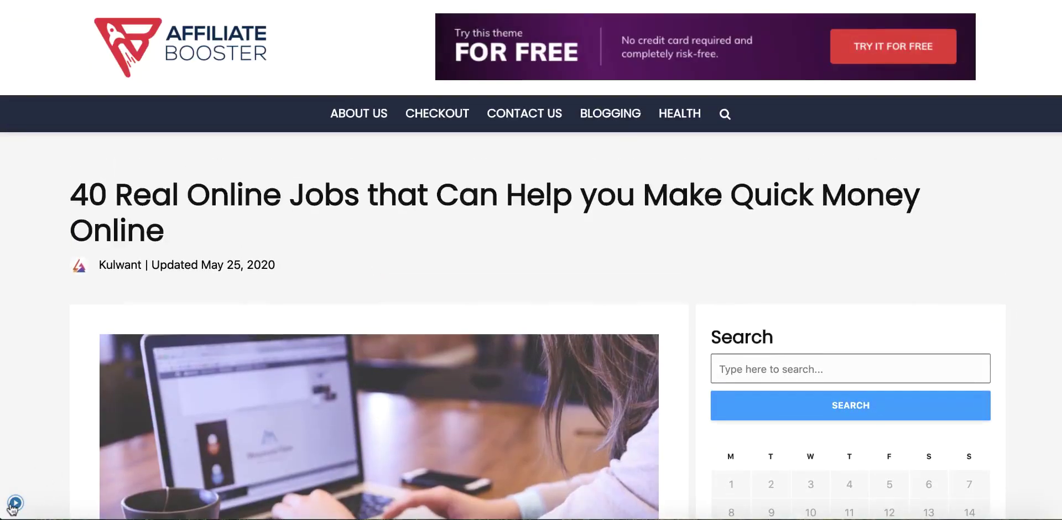
pyautogui.click(15, 504)
pyautogui.click(15, 501)
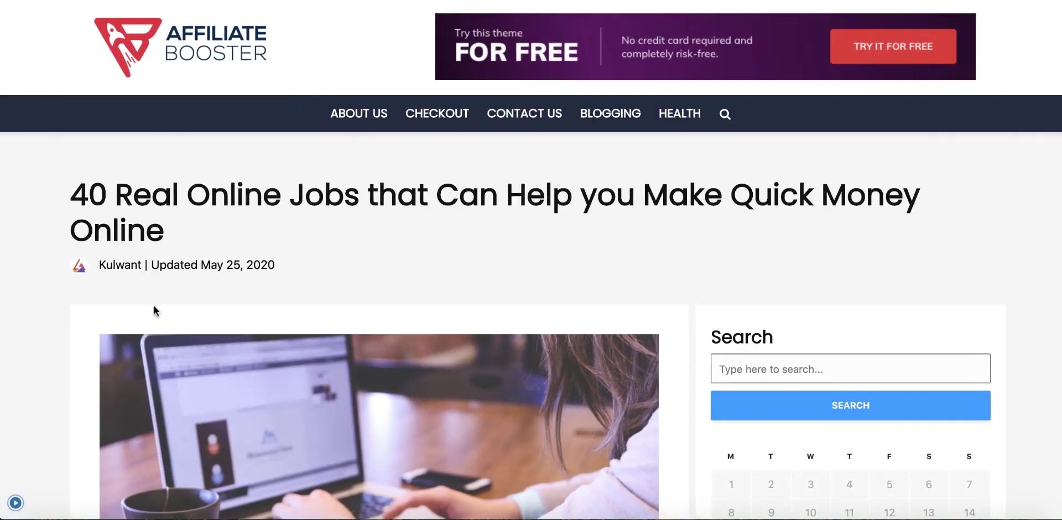
pyautogui.click(23, 504)
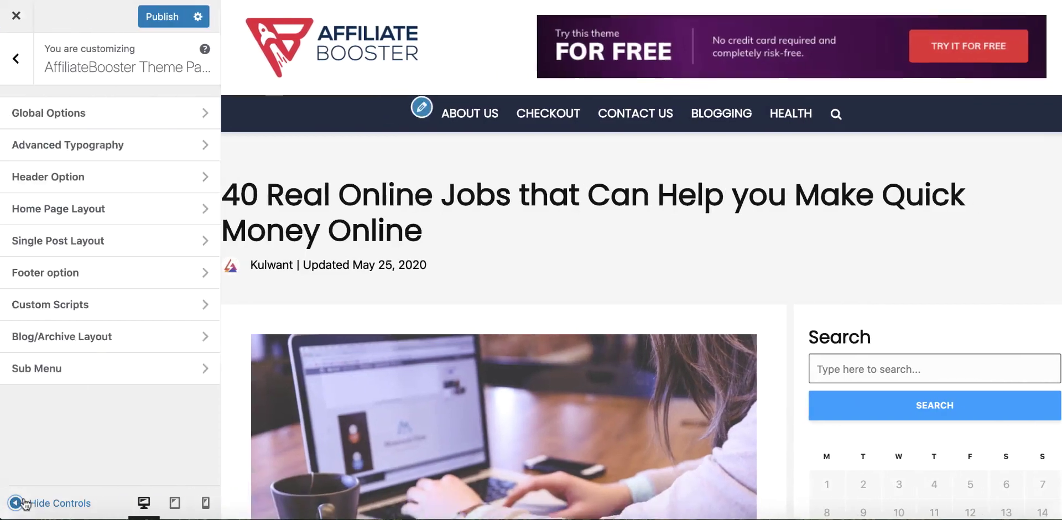
# Step: Open the Single Post Layout settings, place the post title Inside Container, and check the post with the Customizer controls hidden
pyautogui.click(113, 243)
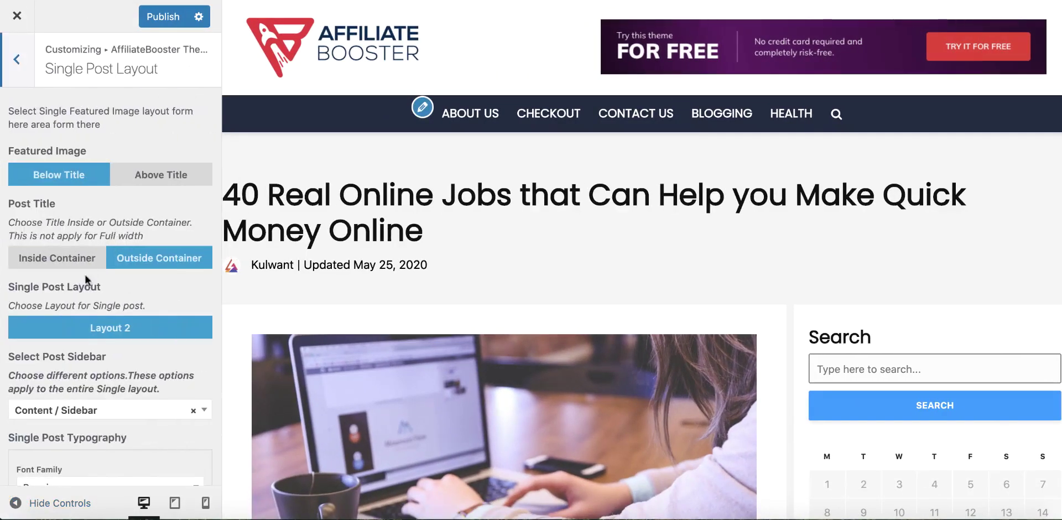
pyautogui.click(57, 260)
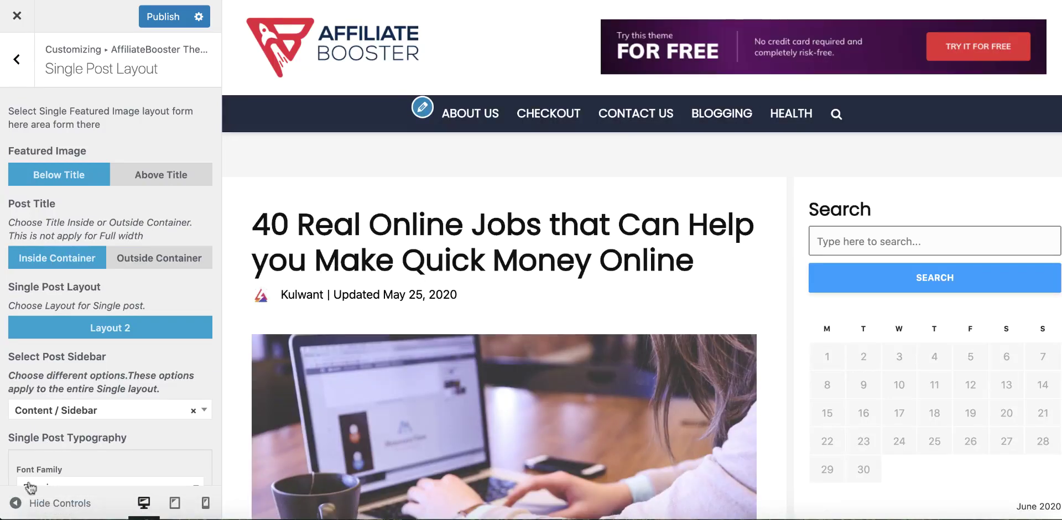
pyautogui.click(16, 503)
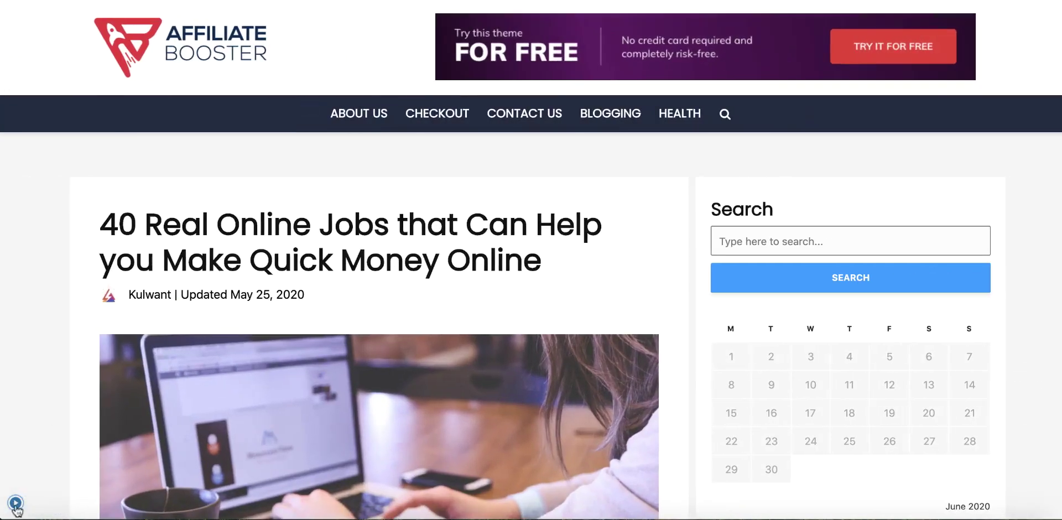
pyautogui.click(15, 504)
# Step: Switch the post title to Outside Container and back to Inside Container to compare both placements
pyautogui.click(165, 260)
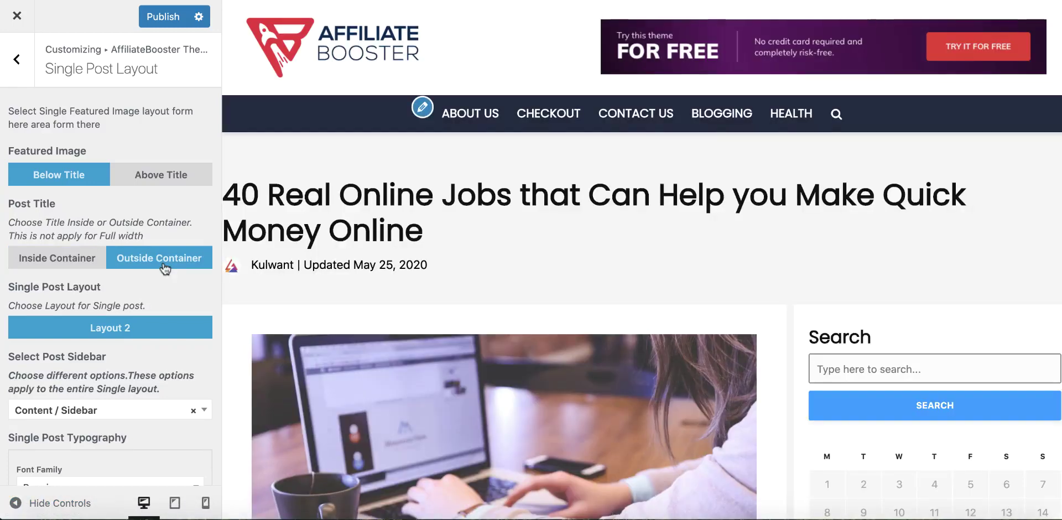
pyautogui.click(61, 268)
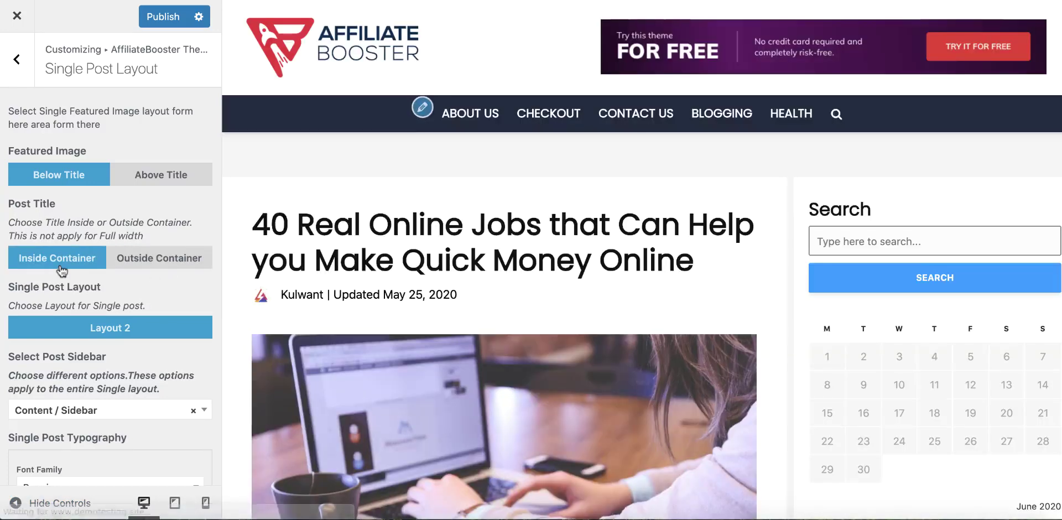
pyautogui.scroll(-3, 473, 397)
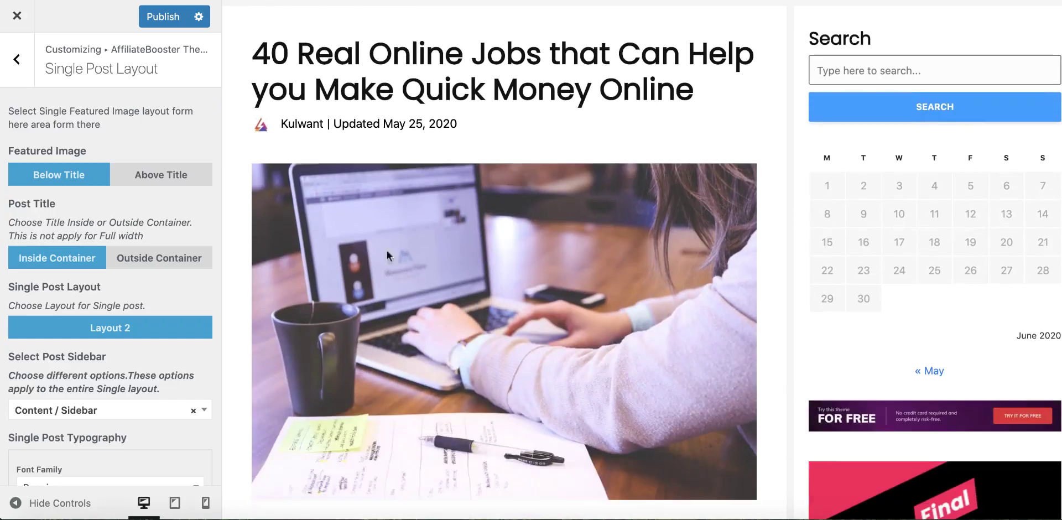
# Step: Set the featured image to Above Title and check the post with the Customizer controls hidden
pyautogui.click(161, 178)
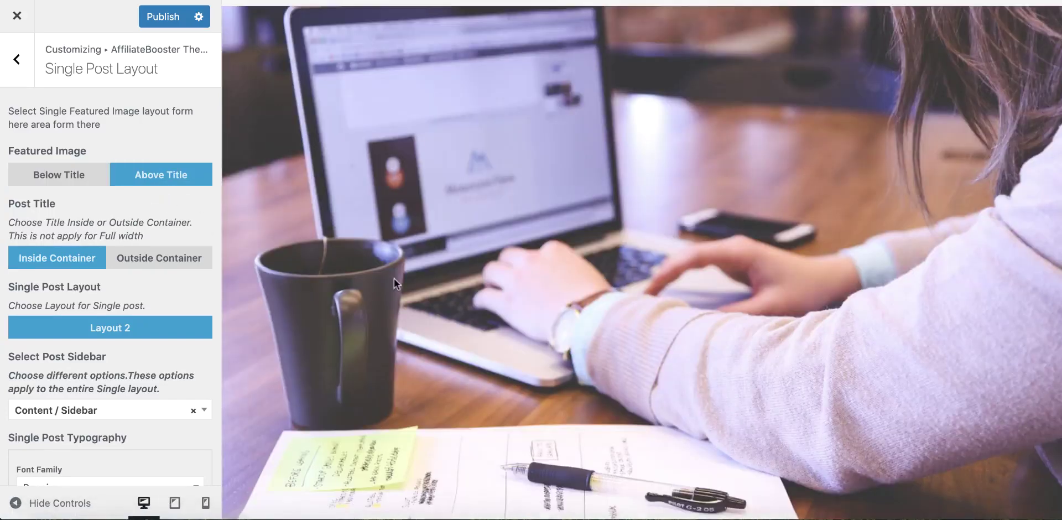
pyautogui.scroll(-5, 376, 299)
pyautogui.click(15, 503)
pyautogui.scroll(-8, 407, 233)
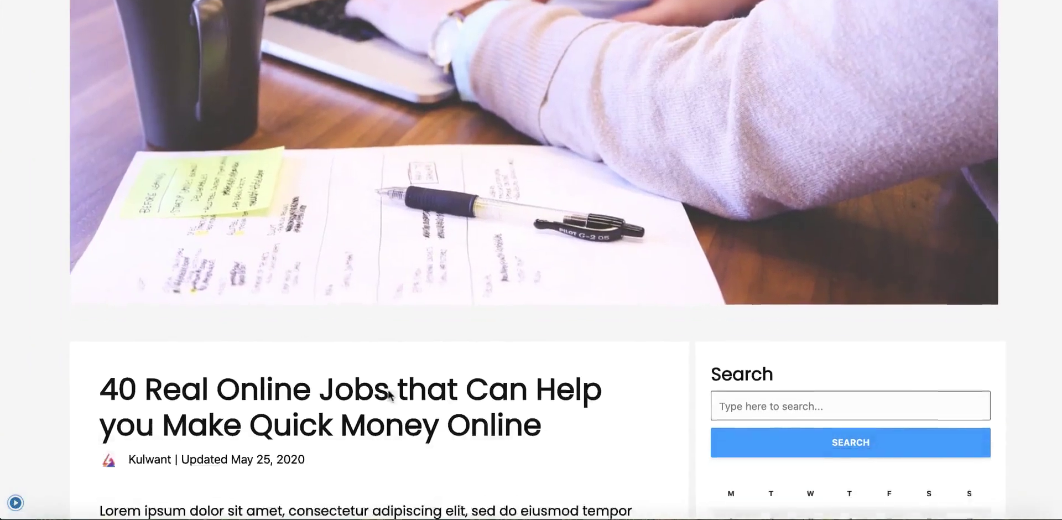
pyautogui.scroll(10, 406, 230)
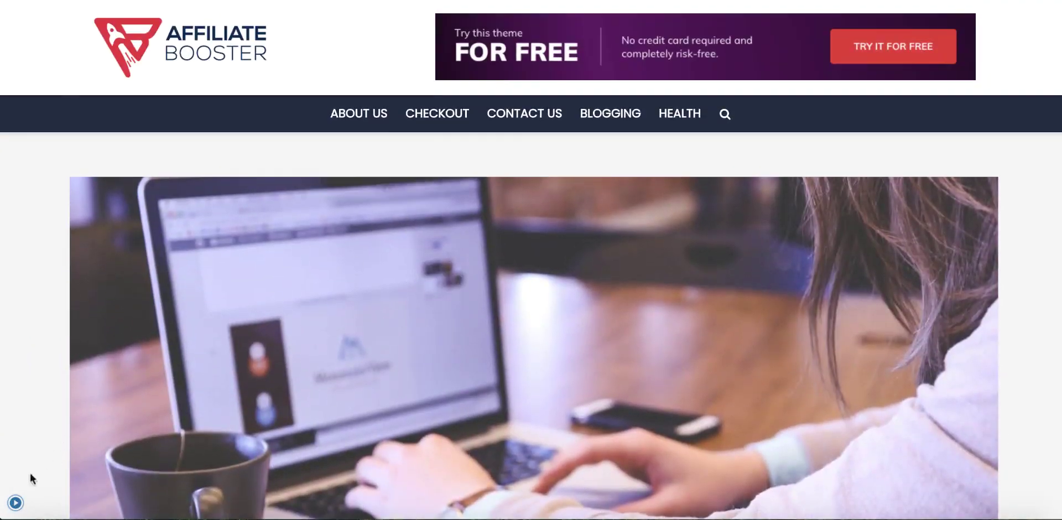
pyautogui.click(16, 502)
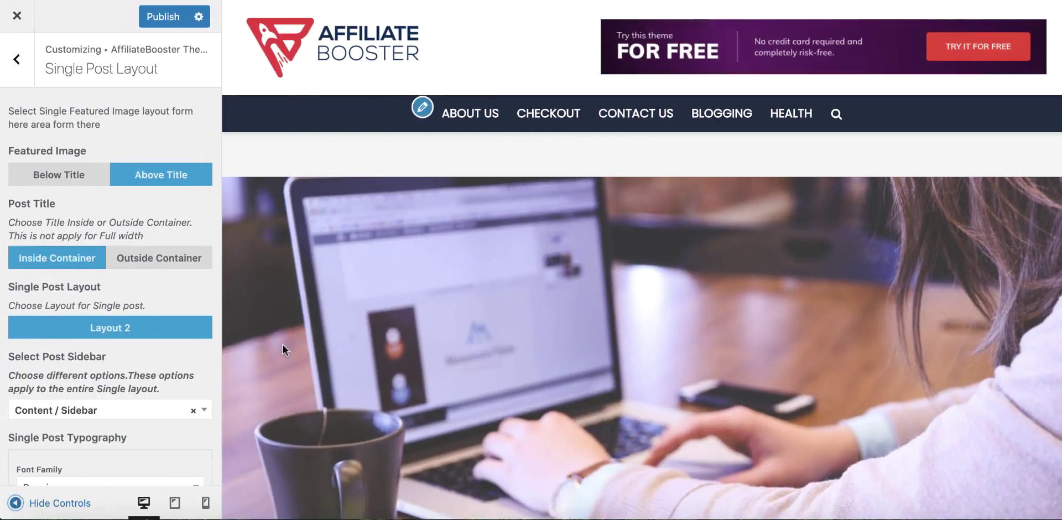
# Step: Examine the wide featured image above the post title, both with and without the Customizer controls
pyautogui.scroll(-5, 447, 336)
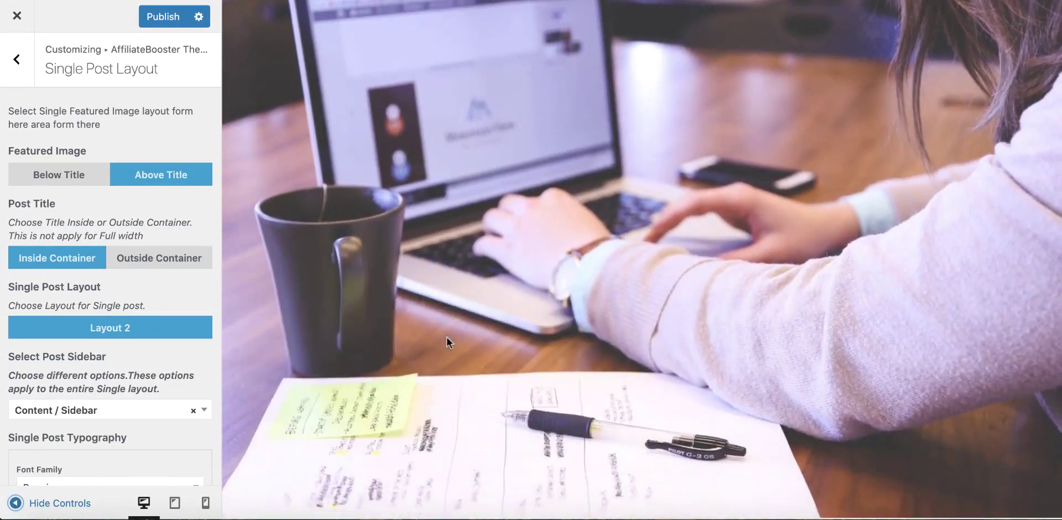
pyautogui.scroll(-2, 447, 338)
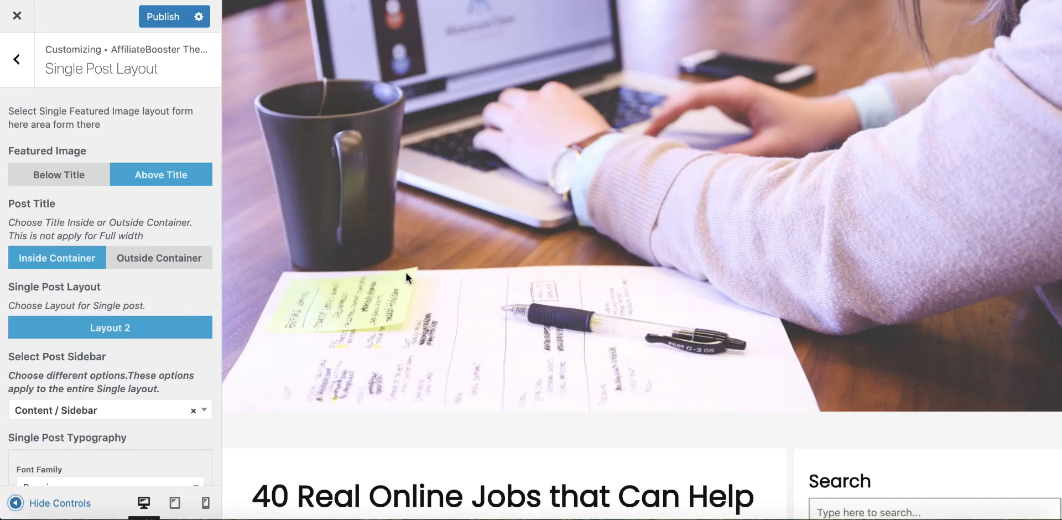
pyautogui.scroll(-1, 405, 270)
pyautogui.click(15, 503)
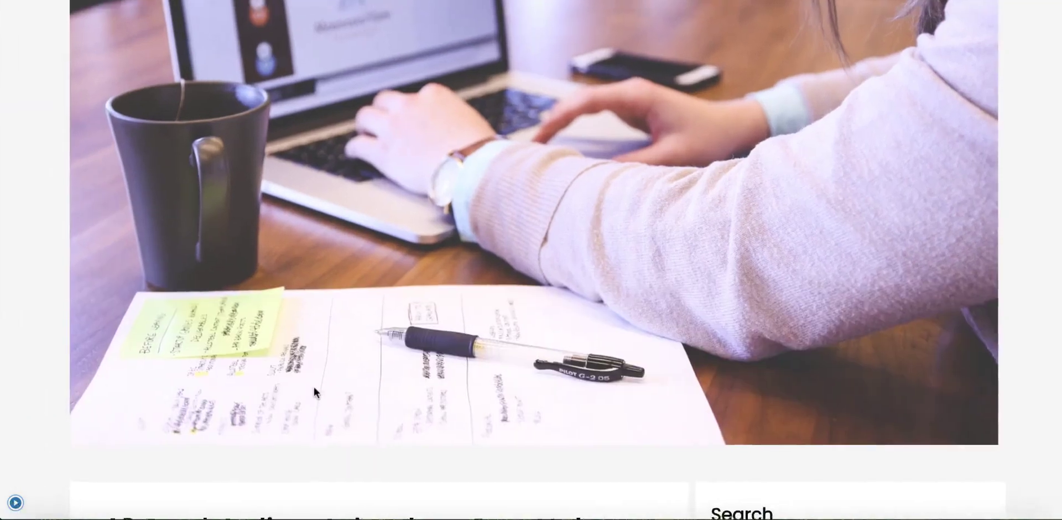
pyautogui.scroll(2, 314, 388)
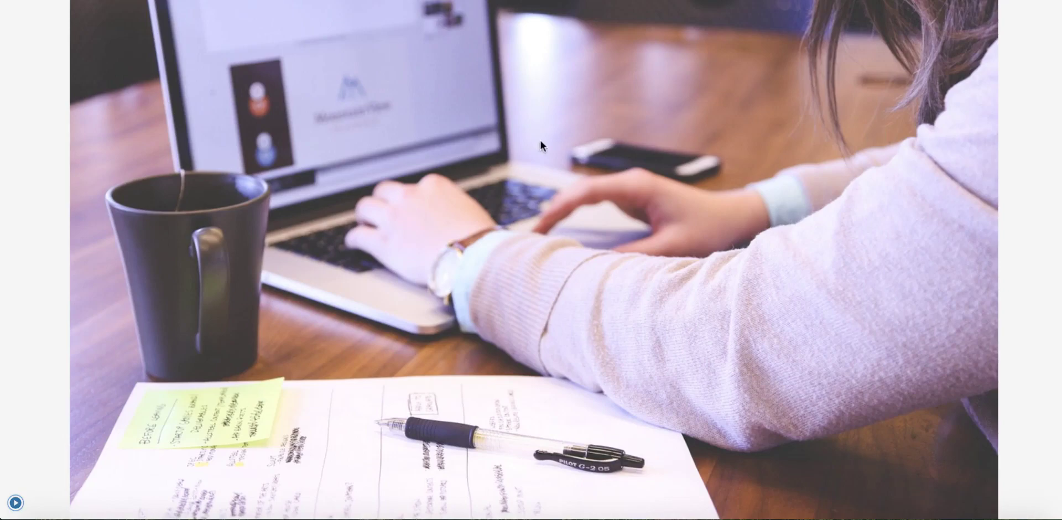
pyautogui.scroll(5, 540, 141)
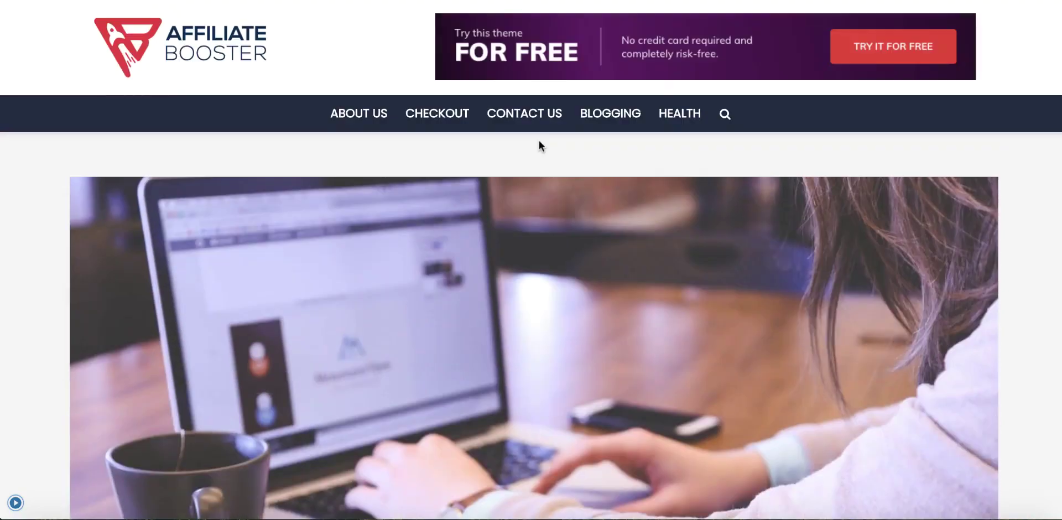
pyautogui.scroll(-3, 539, 141)
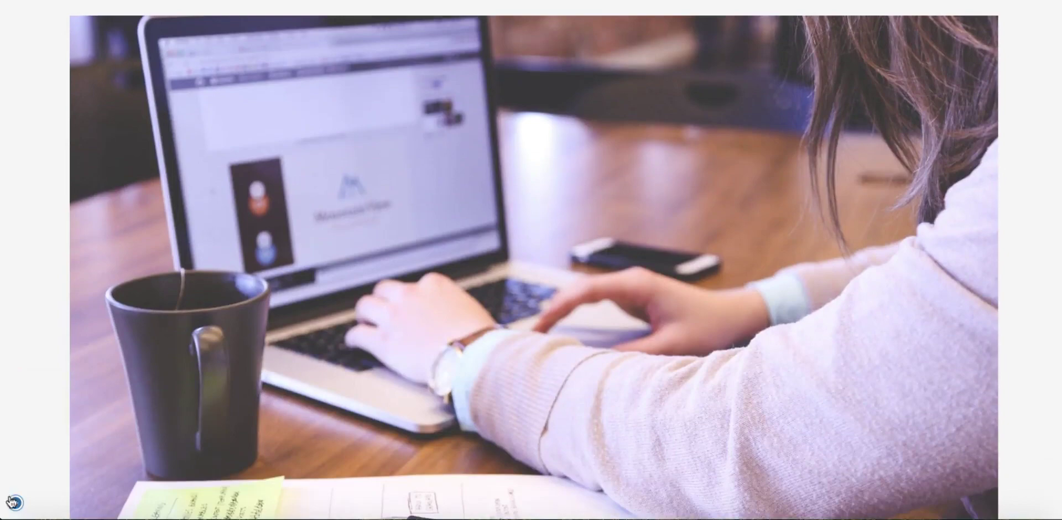
pyautogui.click(13, 503)
# Step: Set the single post sidebar layout to Sidebar / Content
pyautogui.scroll(-3, 390, 280)
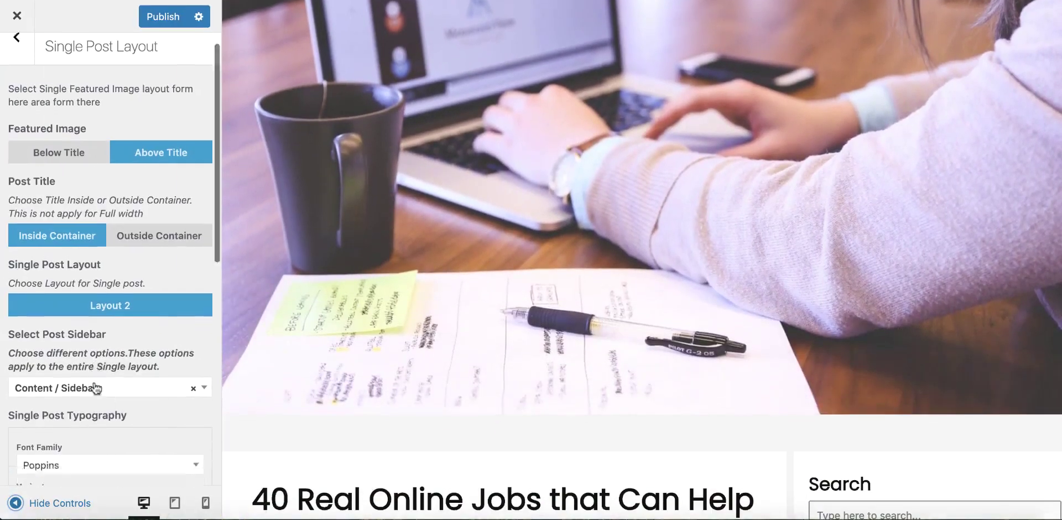
pyautogui.scroll(-4, 95, 388)
pyautogui.scroll(-7, 406, 240)
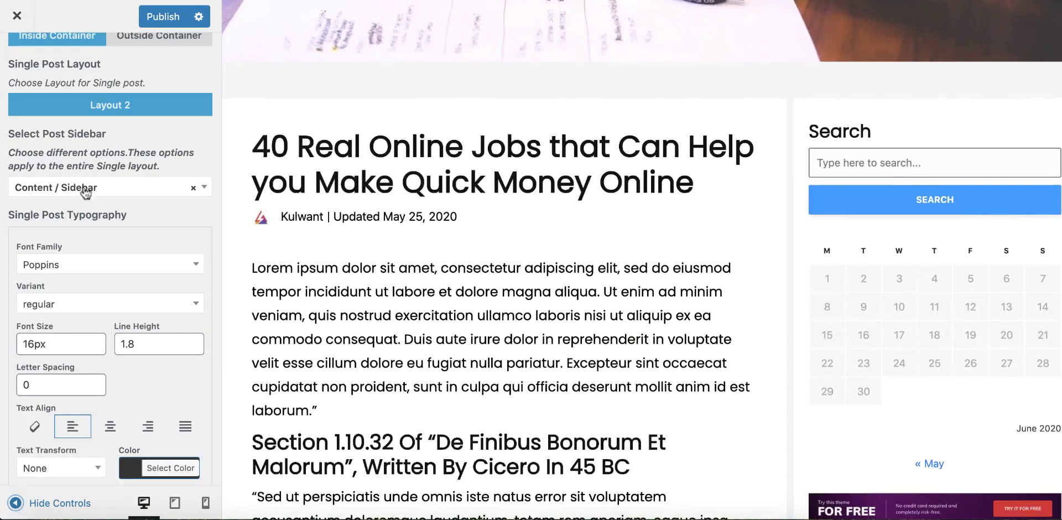
pyautogui.click(85, 190)
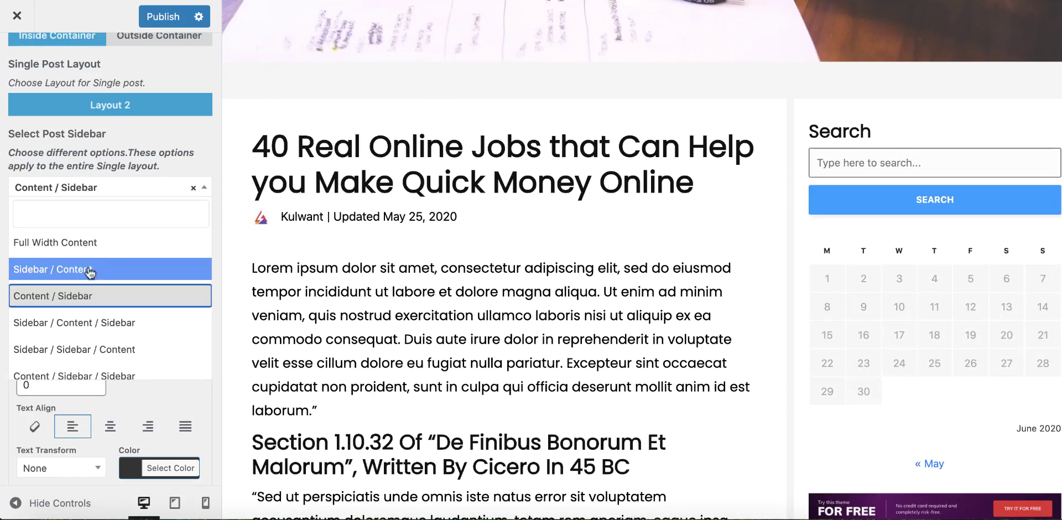
pyautogui.click(125, 273)
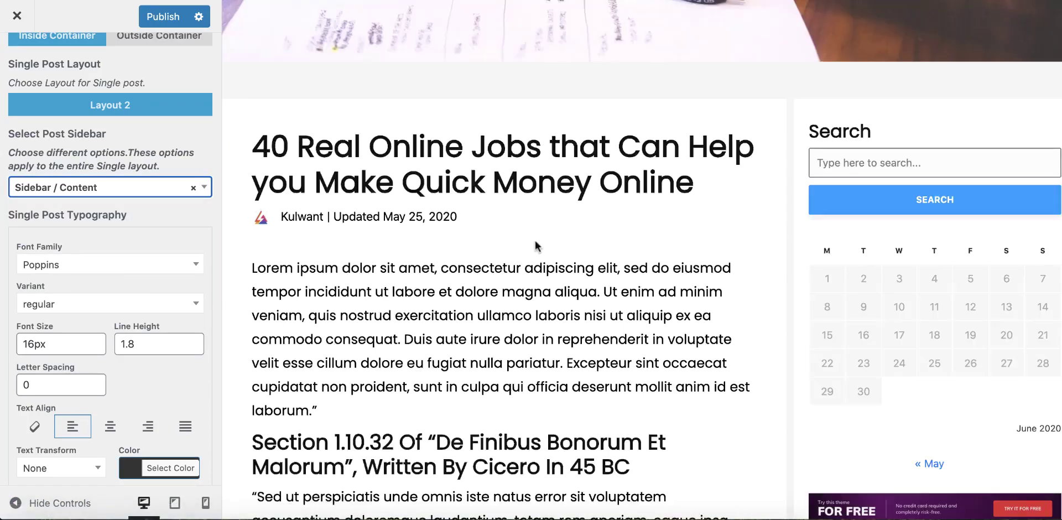
# Step: Set the single post sidebar layout to Content / Sidebar and return to the list of theme options
pyautogui.click(120, 187)
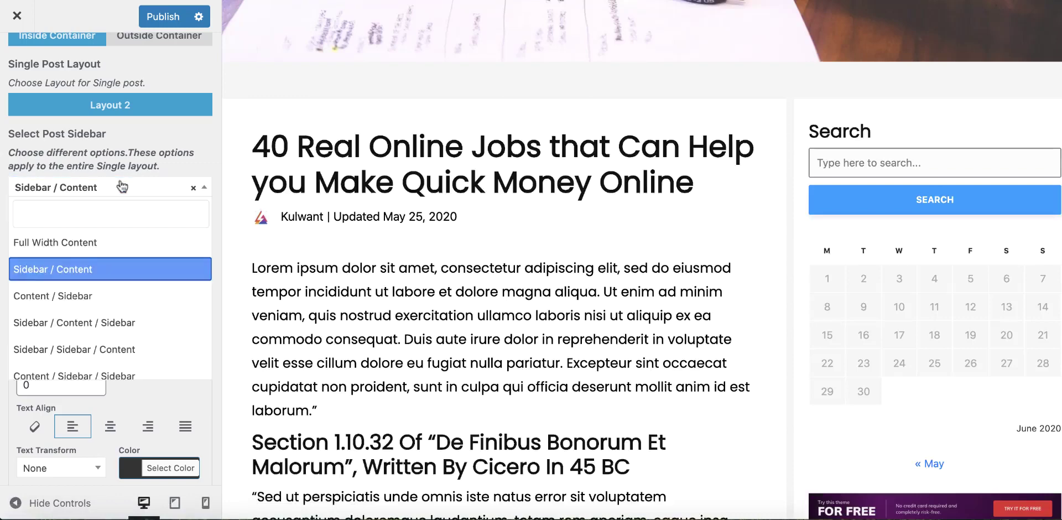
pyautogui.click(94, 297)
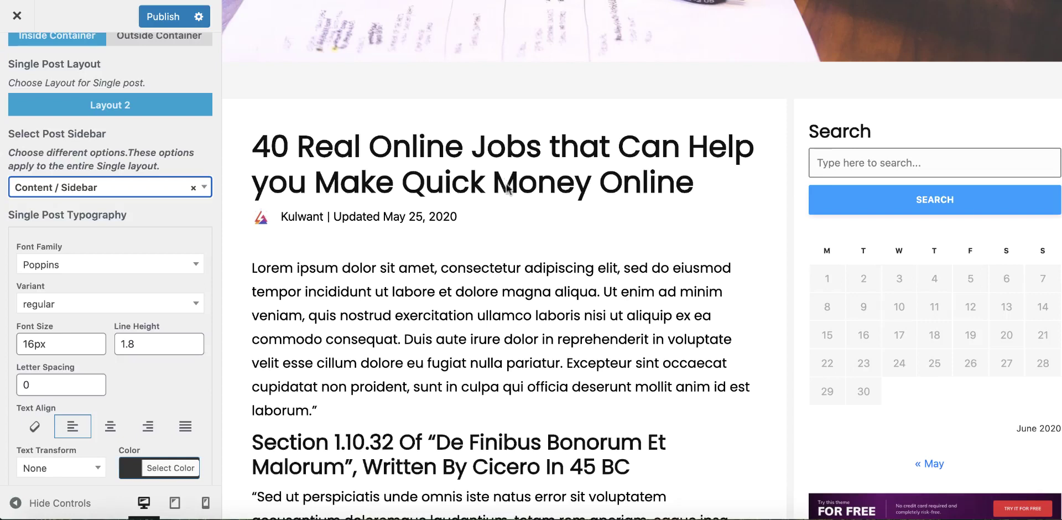
pyautogui.scroll(-3, 123, 236)
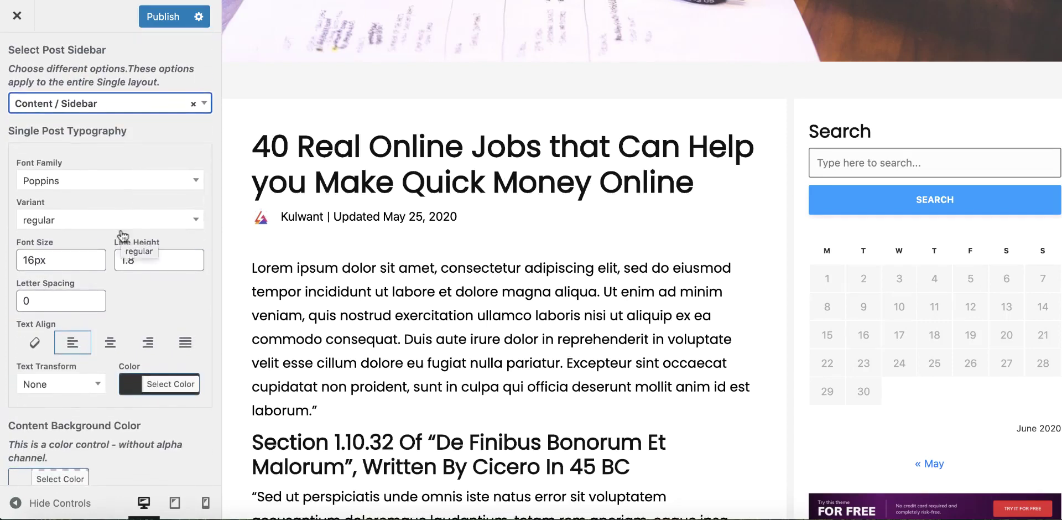
pyautogui.scroll(-5, 123, 236)
pyautogui.scroll(15, 123, 232)
pyautogui.click(17, 59)
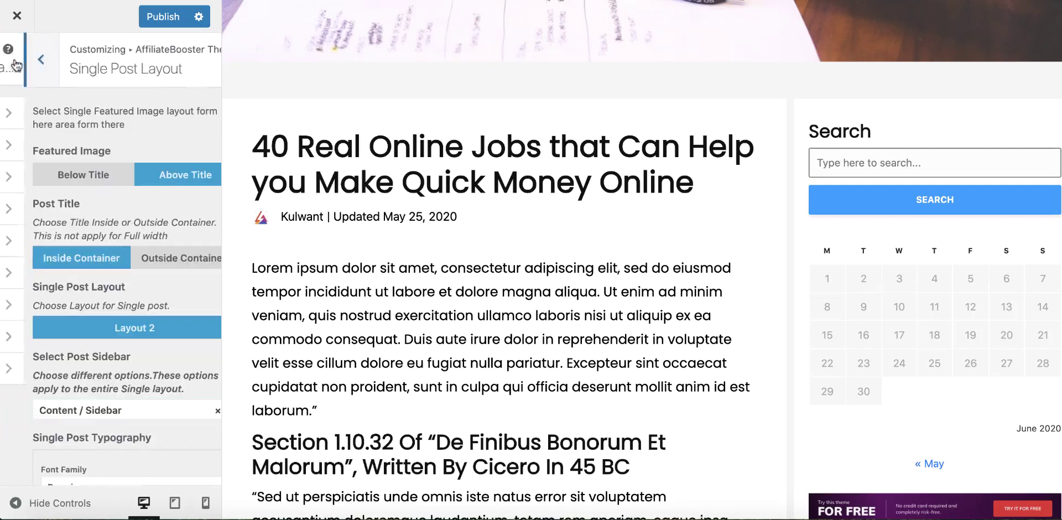
# Step: Review the Footer option settings, keeping 1 footer column, and examine the footer in the post preview
pyautogui.click(102, 273)
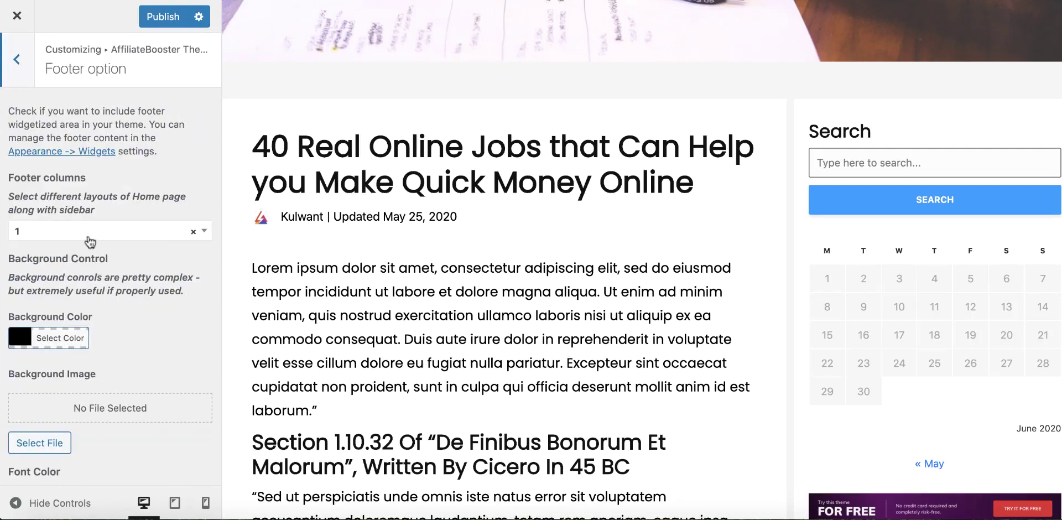
pyautogui.click(90, 237)
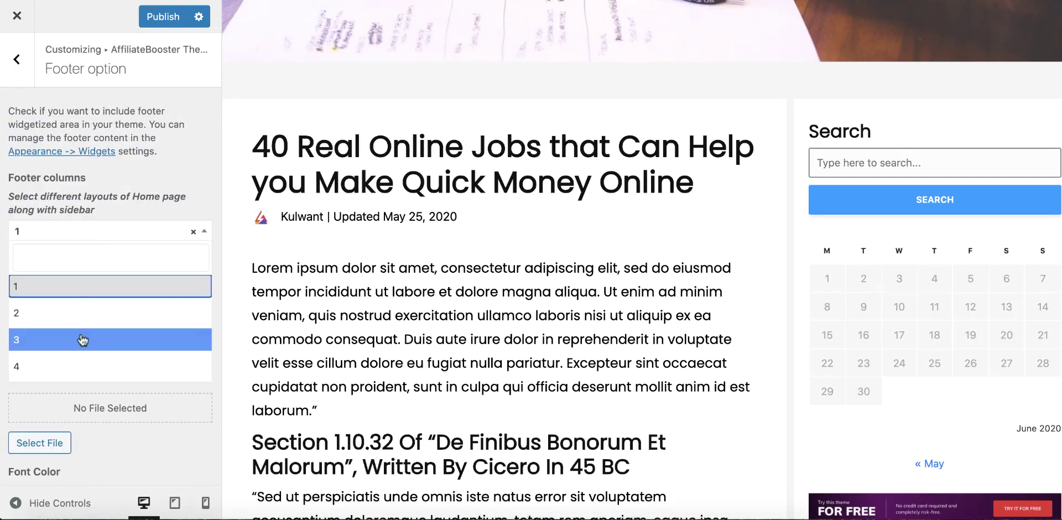
pyautogui.click(56, 286)
pyautogui.scroll(-3, 150, 302)
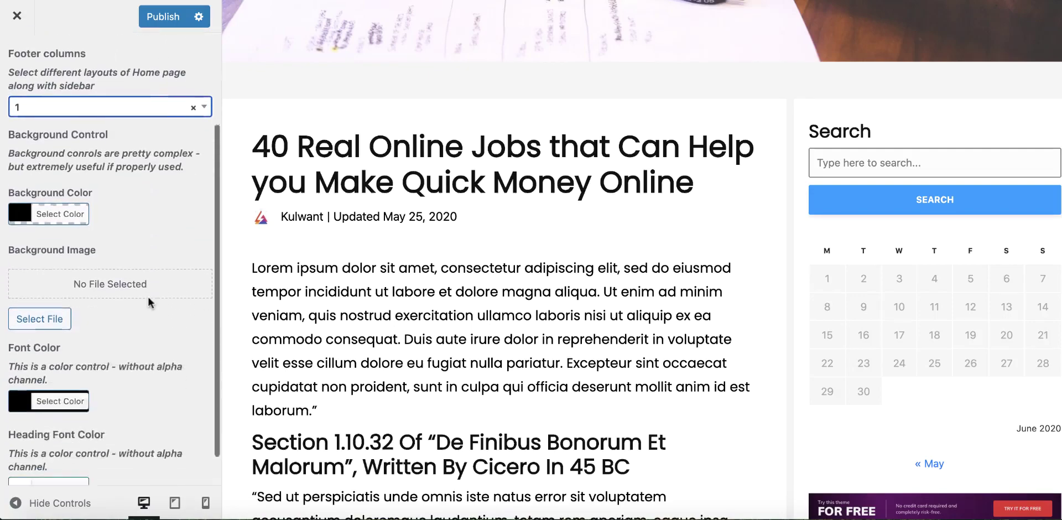
pyautogui.scroll(-15, 349, 287)
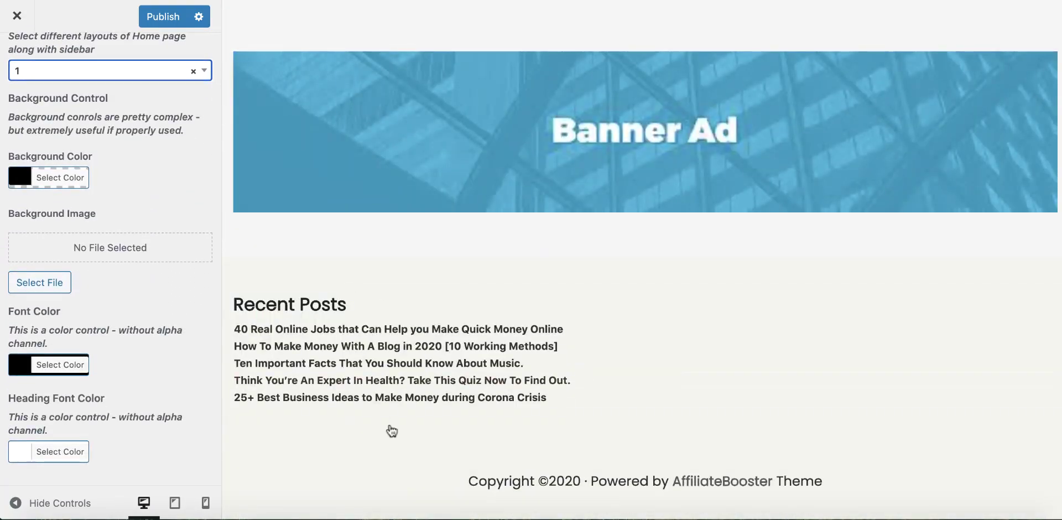
pyautogui.scroll(5, 102, 208)
pyautogui.click(25, 76)
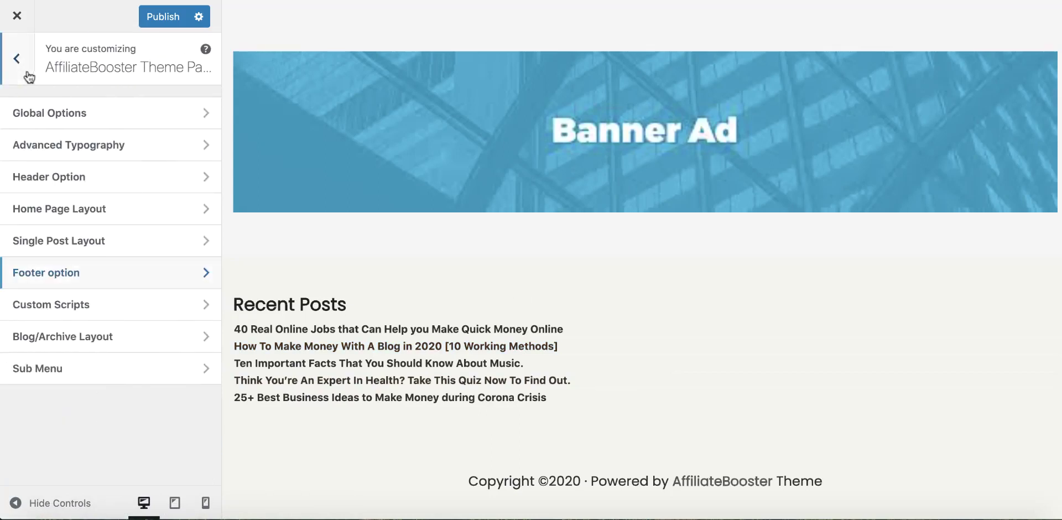
# Step: Review the header and footer script fields under Custom Scripts and the Blog/Archive Layout options
pyautogui.click(91, 307)
pyautogui.click(106, 192)
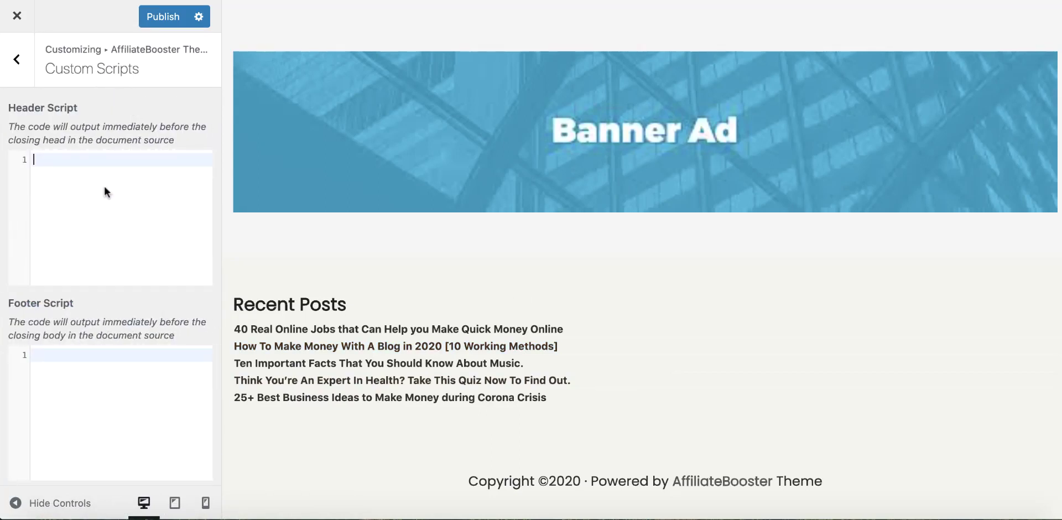
pyautogui.scroll(-1, 99, 177)
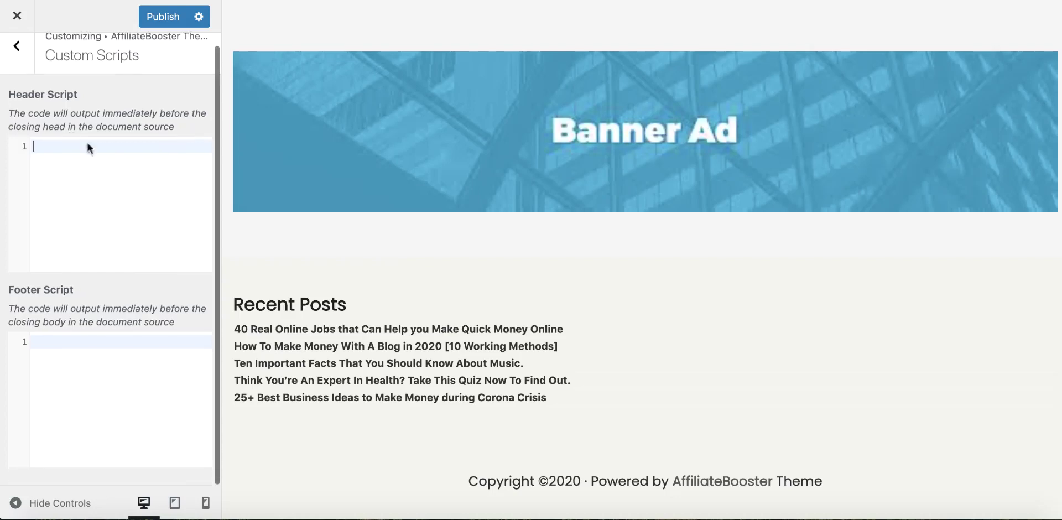
pyautogui.click(18, 55)
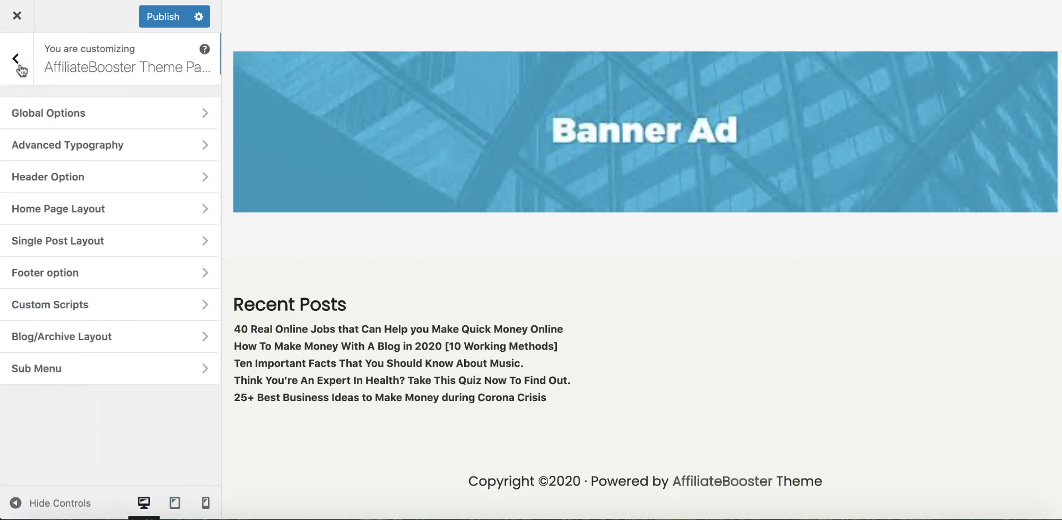
pyautogui.click(101, 339)
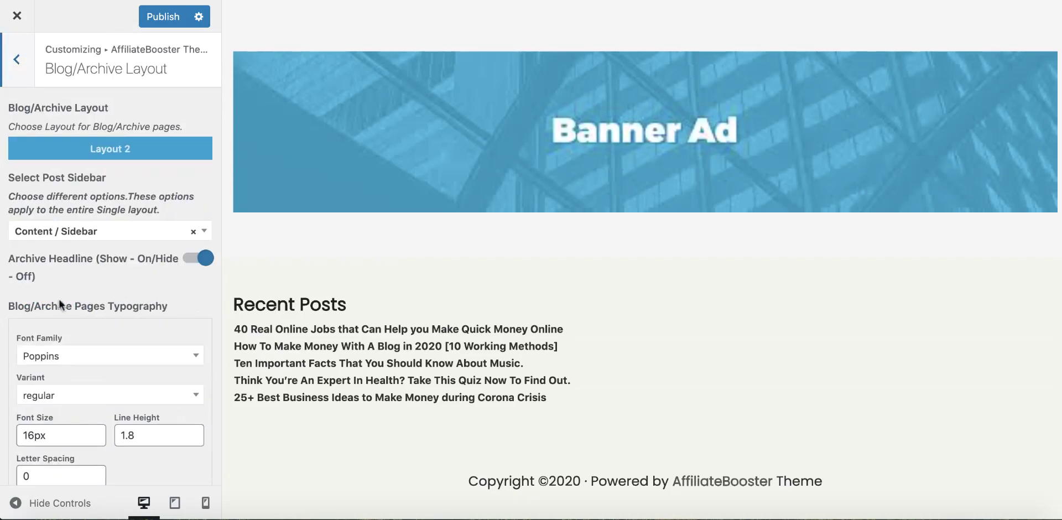
pyautogui.click(16, 60)
# Step: Open the Sub Menu settings and check the Checkout submenu in the preview
pyautogui.click(96, 375)
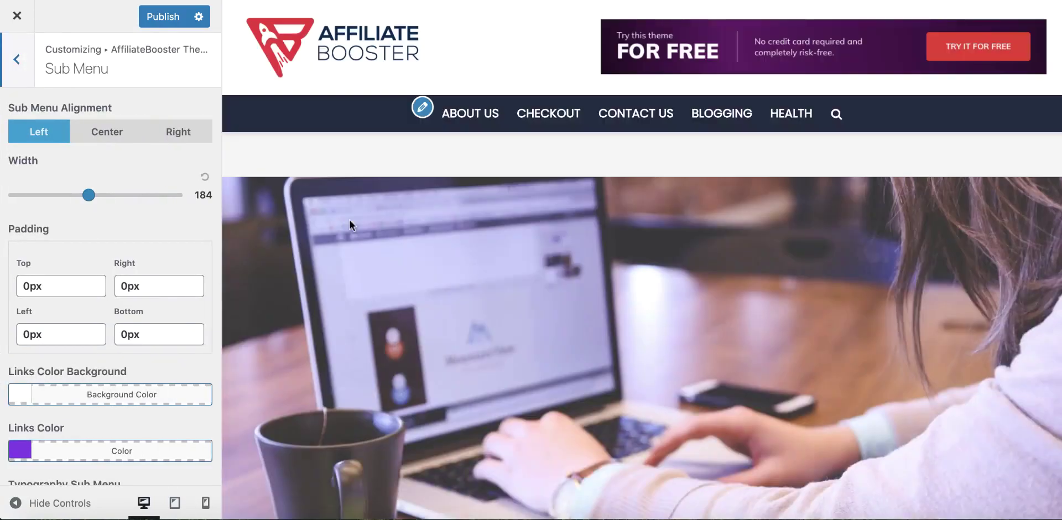
pyautogui.moveTo(556, 113)
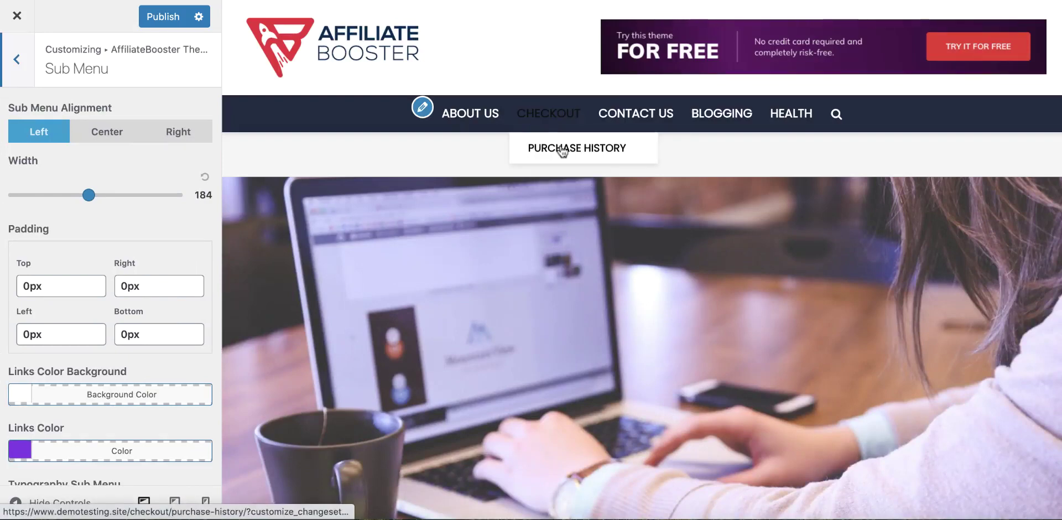
pyautogui.scroll(-4, 20, 327)
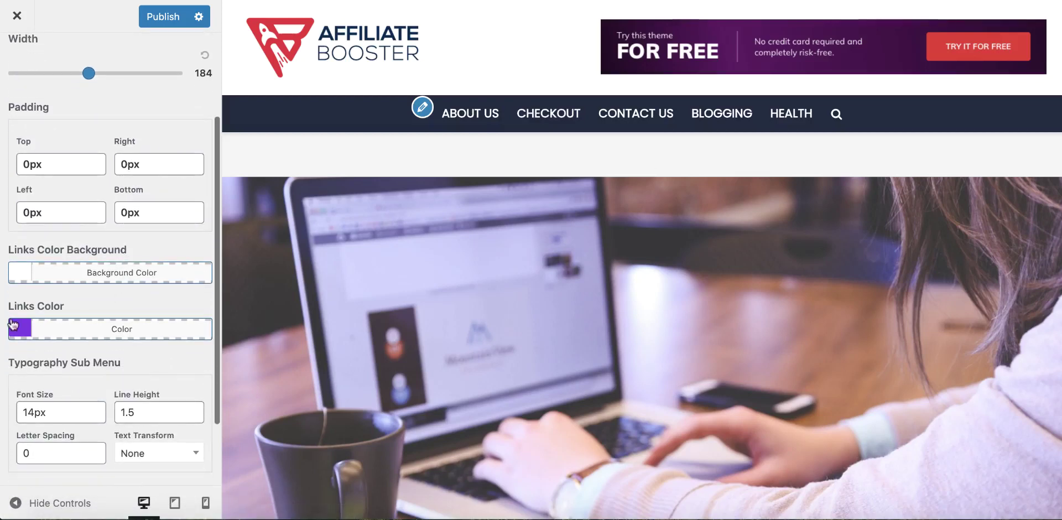
# Step: Try #353535 as the submenu links' background colour and settle on red #dd3333, checking each on the Checkout submenu
pyautogui.click(19, 272)
pyautogui.rightClick(54, 420)
pyautogui.click(25, 402)
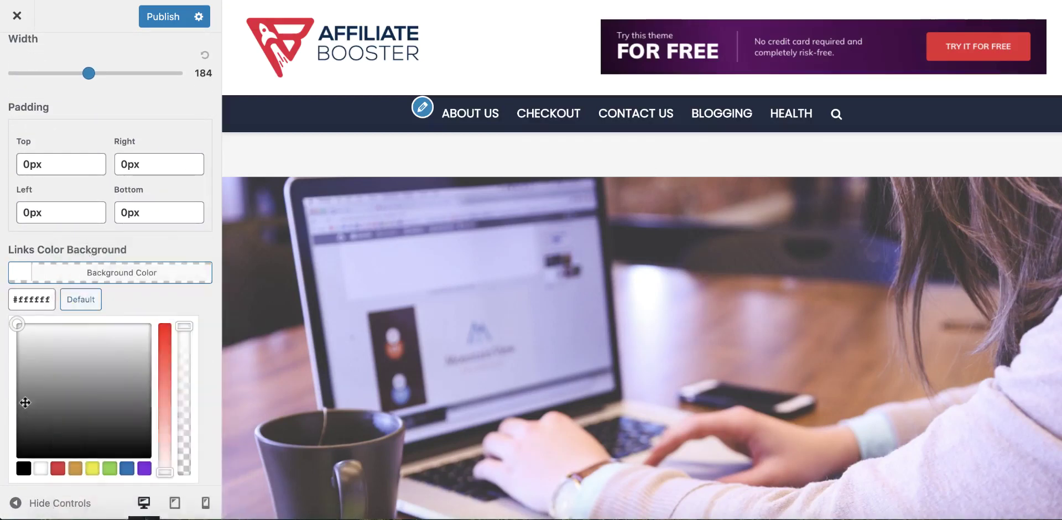
pyautogui.click(16, 430)
pyautogui.moveTo(550, 132)
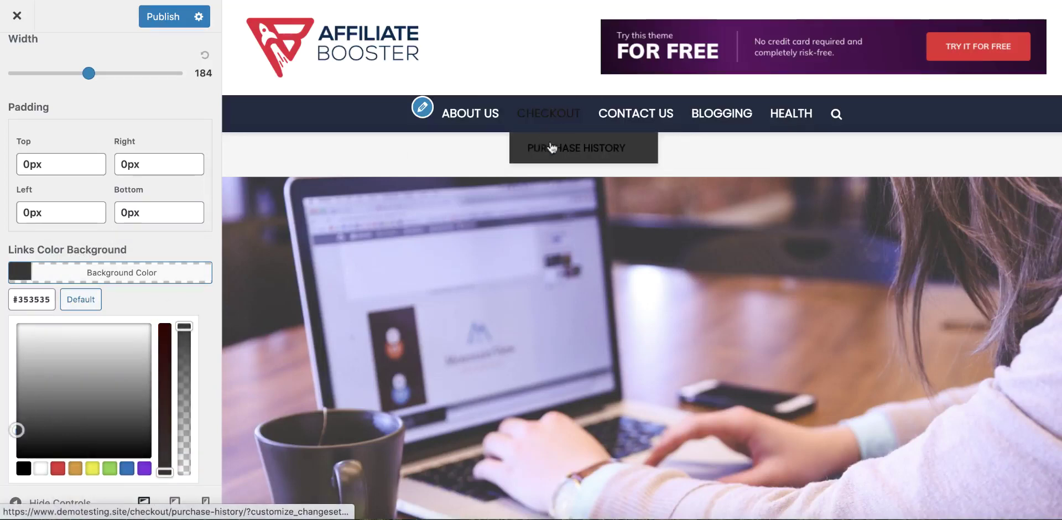
pyautogui.click(57, 468)
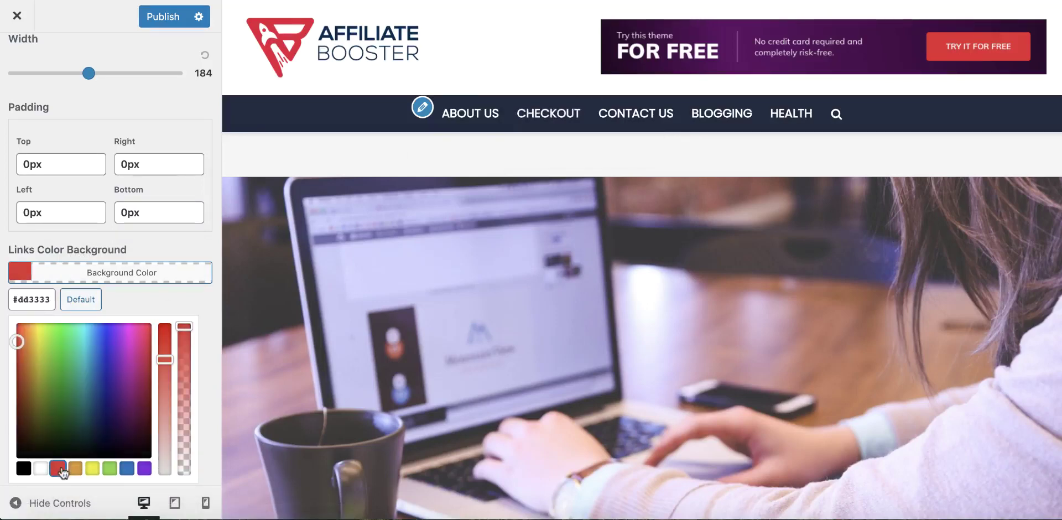
pyautogui.moveTo(545, 143)
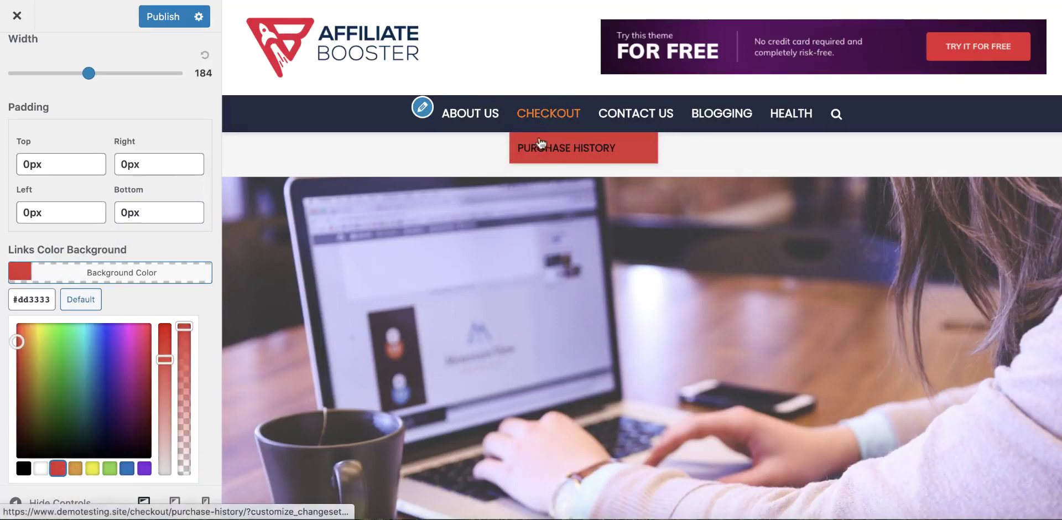
pyautogui.click(89, 247)
# Step: Look over the remaining Sub Menu options, publish the theme changes and close the Customizer
pyautogui.scroll(-3, 89, 247)
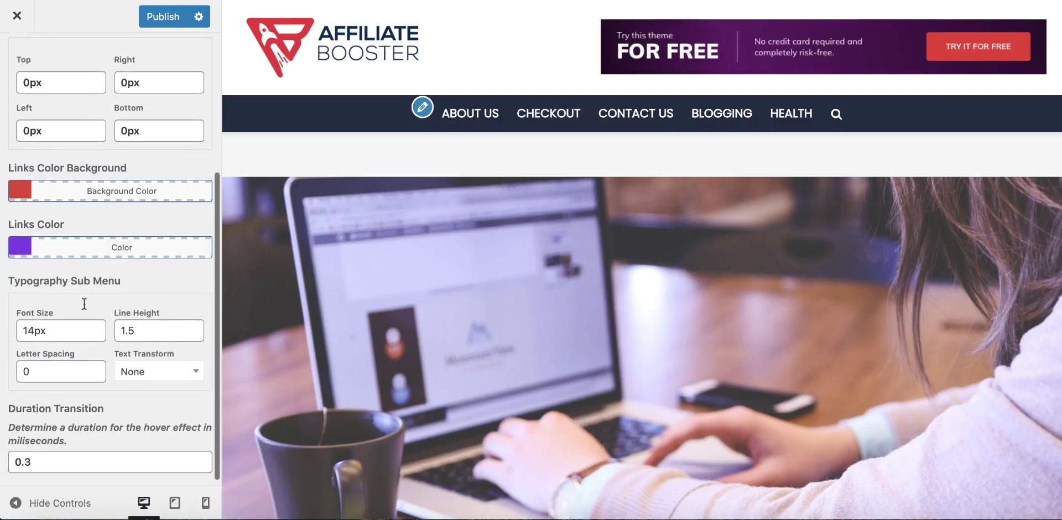
pyautogui.scroll(7, 147, 194)
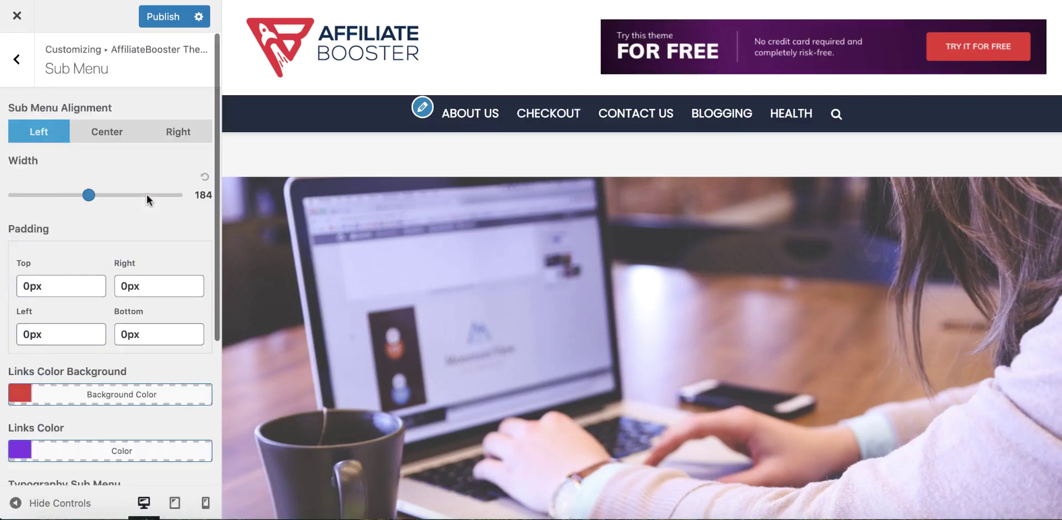
pyautogui.click(16, 59)
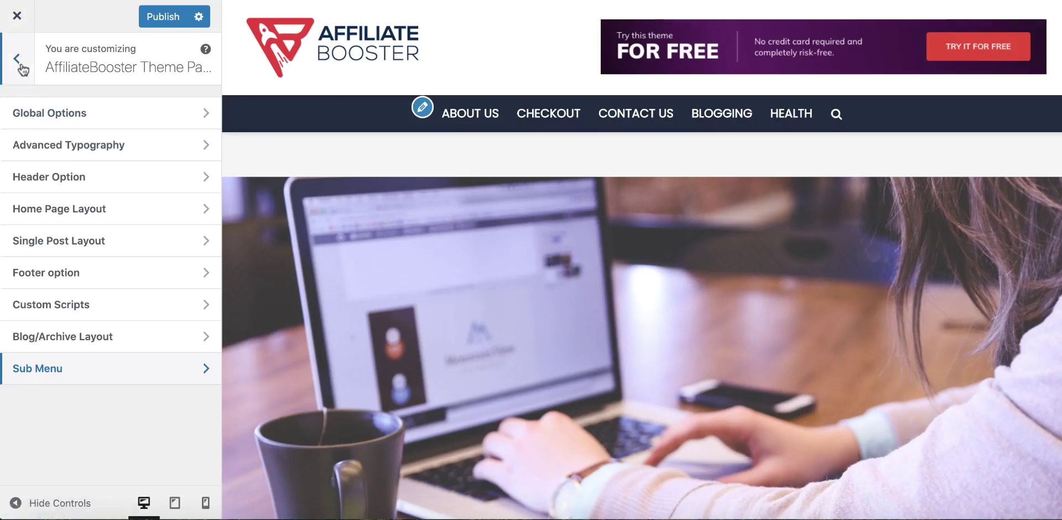
pyautogui.click(162, 22)
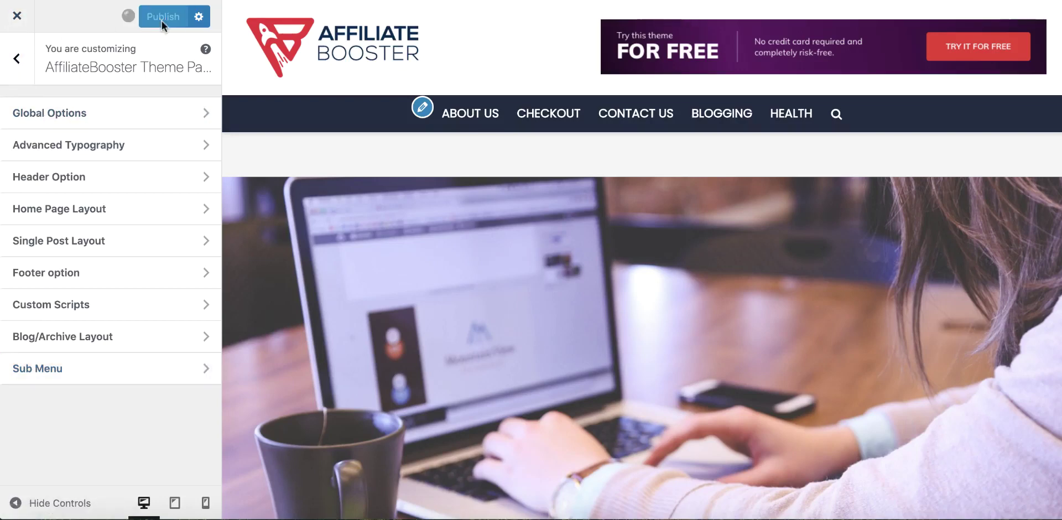
pyautogui.click(17, 17)
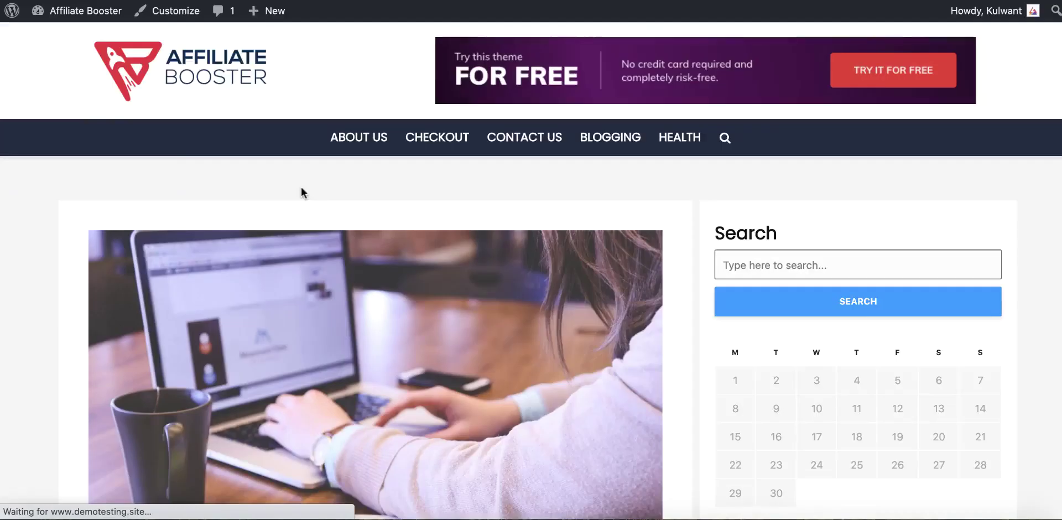
# Step: Open the post "40 Real Online Jobs that Can Help you Make Quick Money Online" from the site for editing
pyautogui.scroll(-5, 301, 187)
pyautogui.click(338, 170)
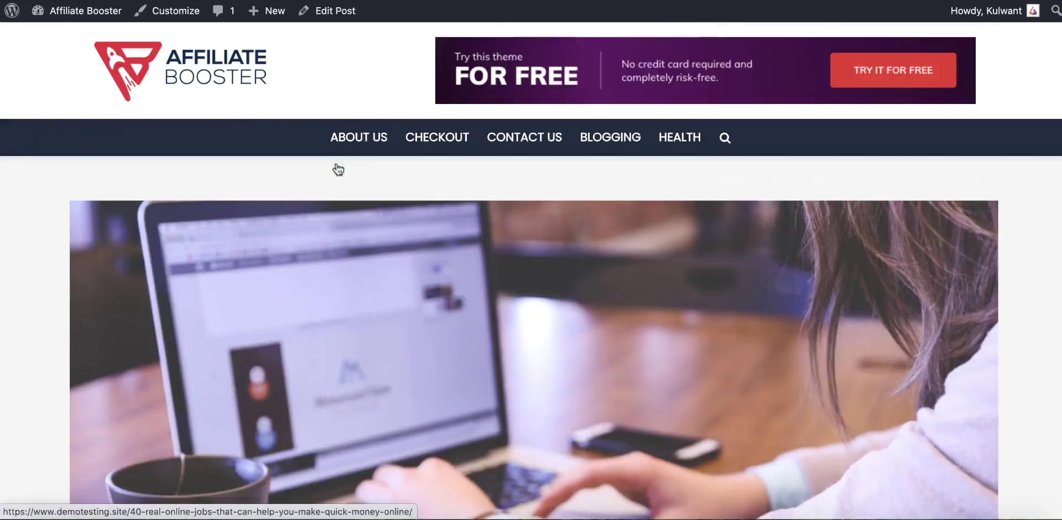
pyautogui.click(332, 12)
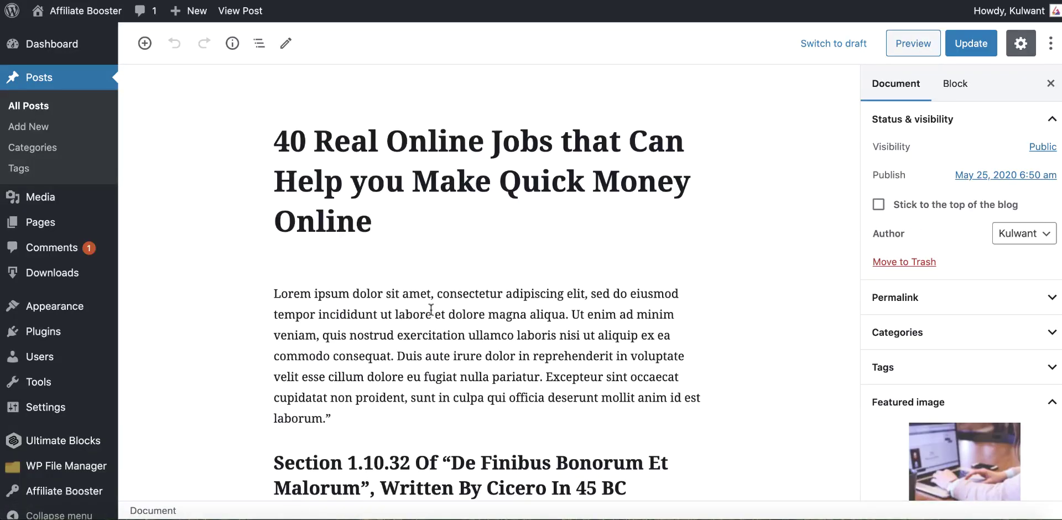
# Step: Examine the Header Code and Footer Code fields in the Embed Code section below the post content
pyautogui.scroll(-20, 550, 352)
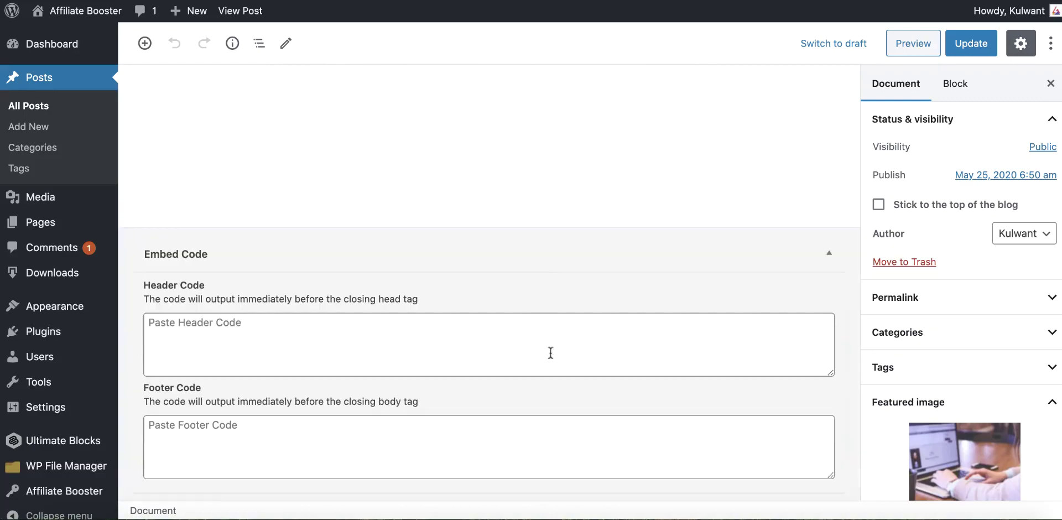
pyautogui.click(240, 337)
pyautogui.click(238, 448)
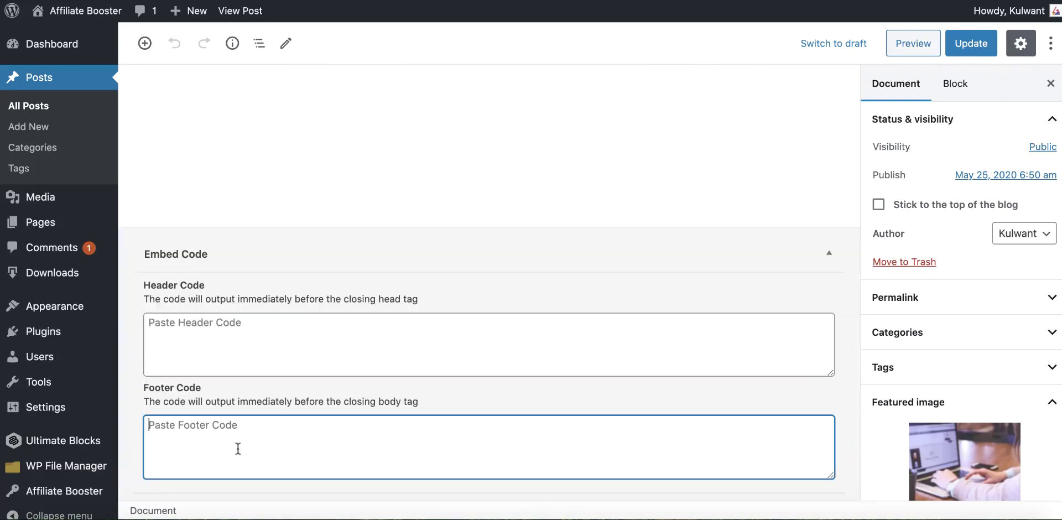
pyautogui.click(204, 317)
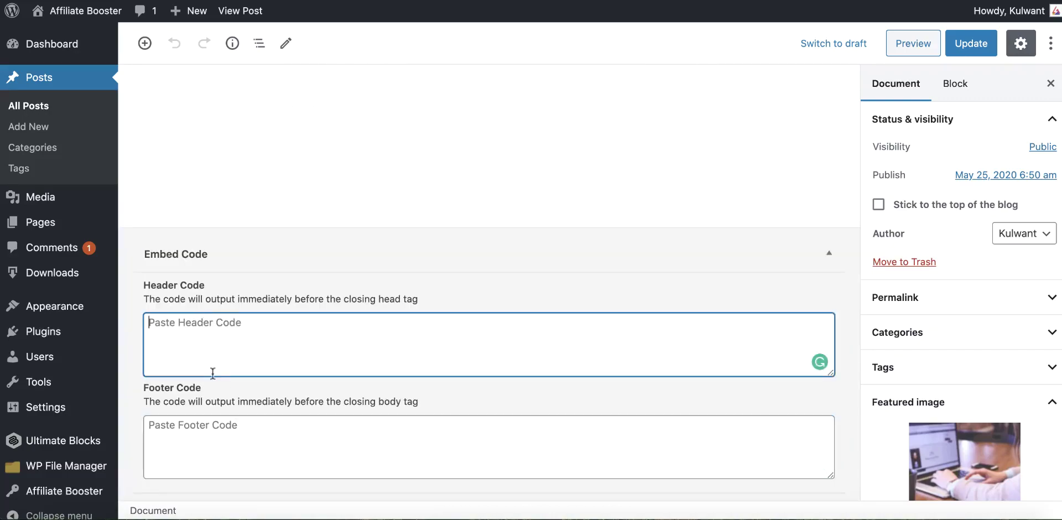
pyautogui.click(293, 443)
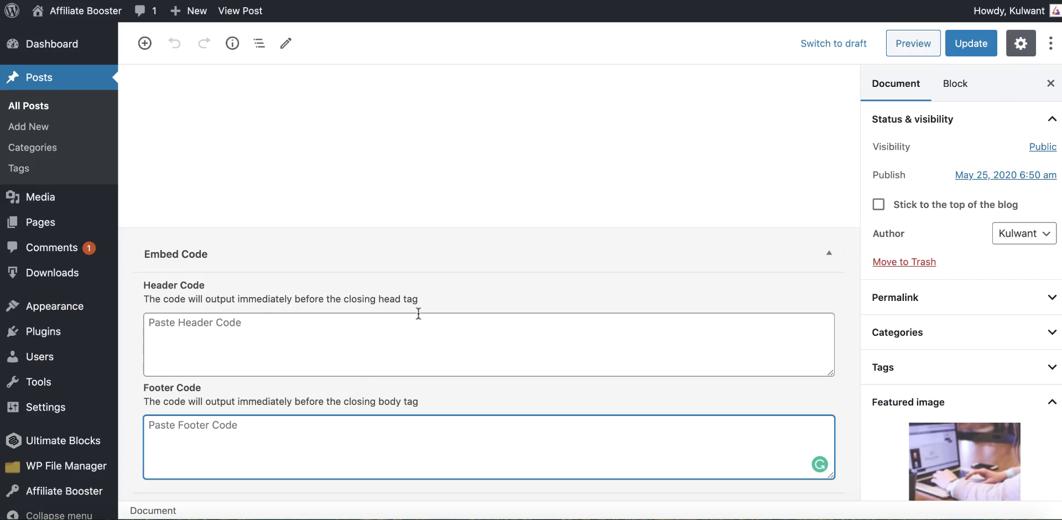
# Step: Examine the post's Page Builder container, Template Settings, Disable Elements and Sidebar options, and return to the post's beginning
pyautogui.scroll(-10, 945, 343)
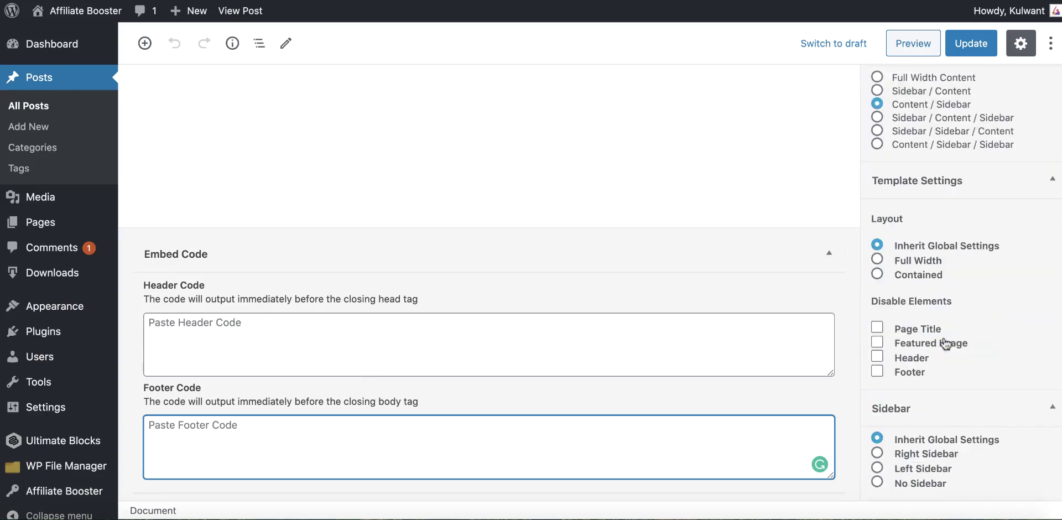
pyautogui.scroll(3, 944, 177)
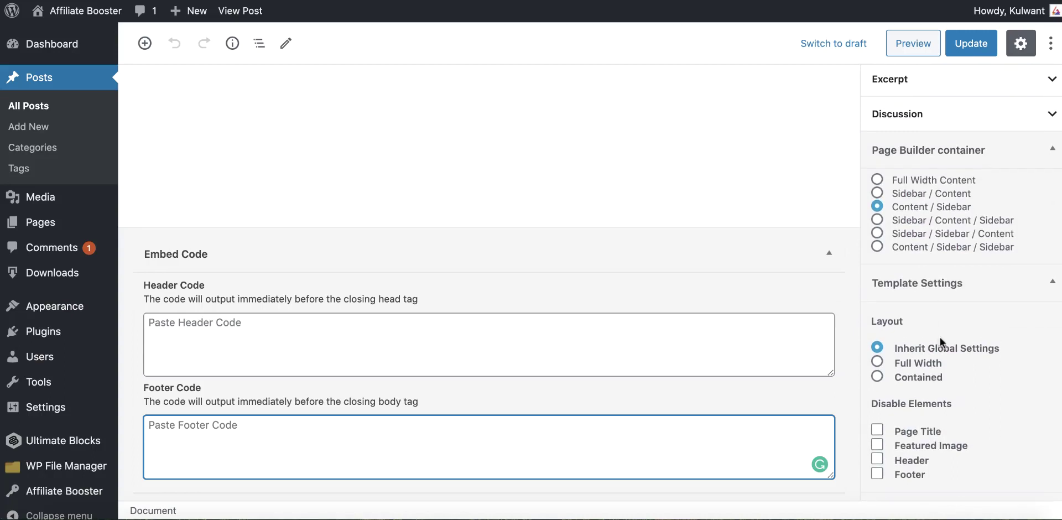
pyautogui.scroll(-3, 956, 352)
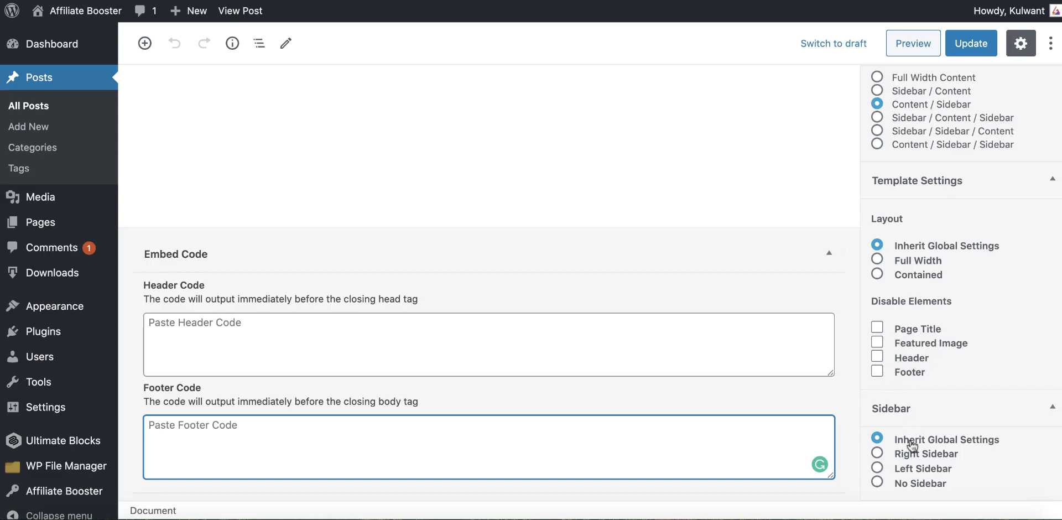
pyautogui.scroll(1, 977, 283)
pyautogui.scroll(10, 977, 283)
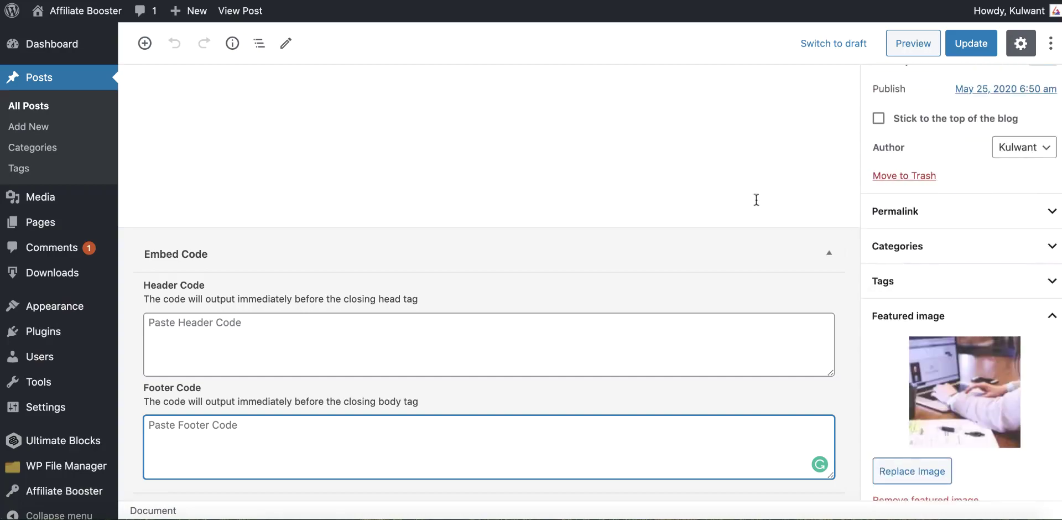
pyautogui.scroll(20, 748, 194)
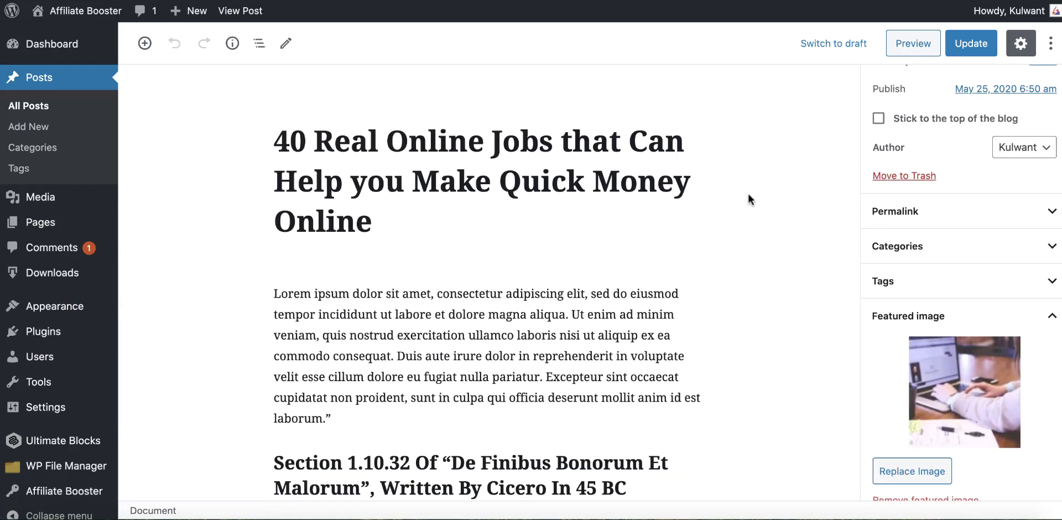